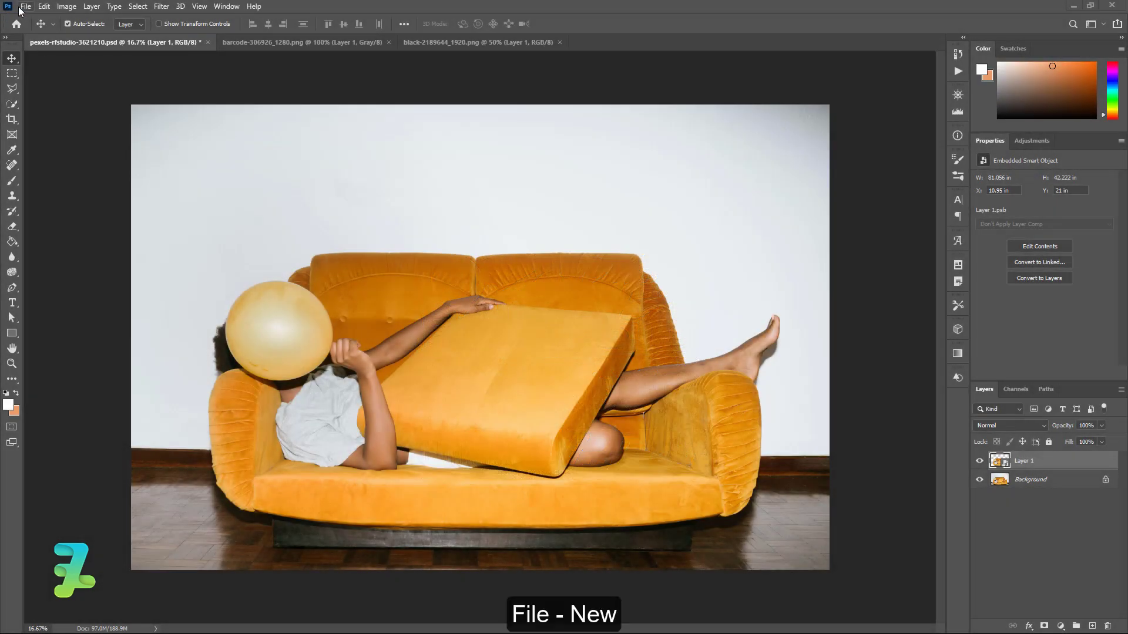
- Create a new A3 print-preset document with a black background
click(23, 8)
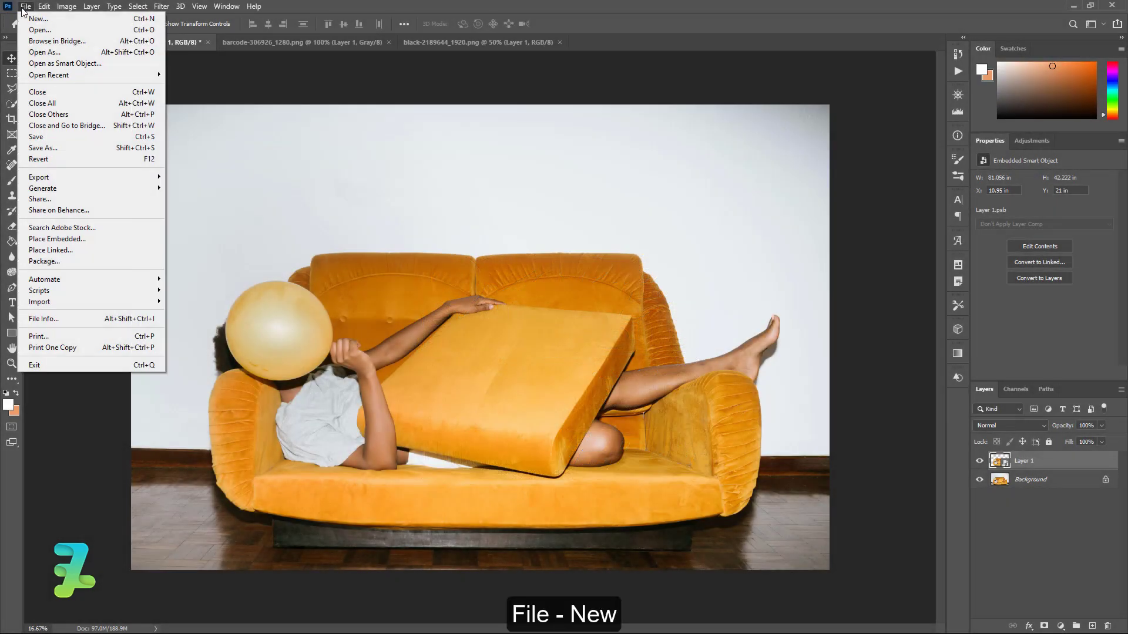
click(30, 18)
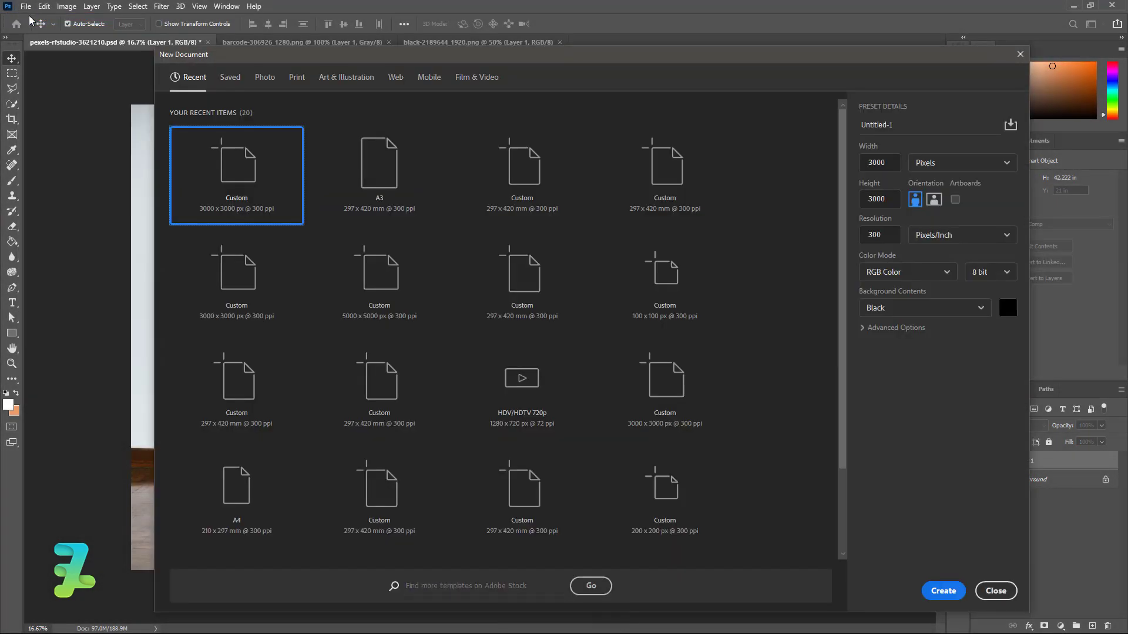
click(297, 80)
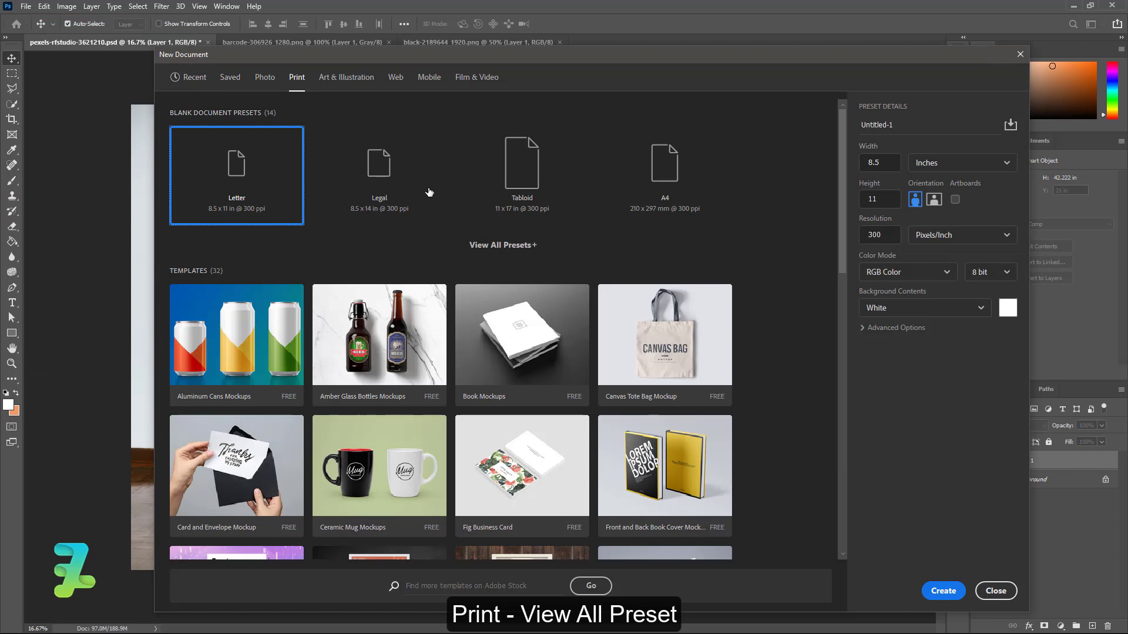
click(474, 246)
click(526, 285)
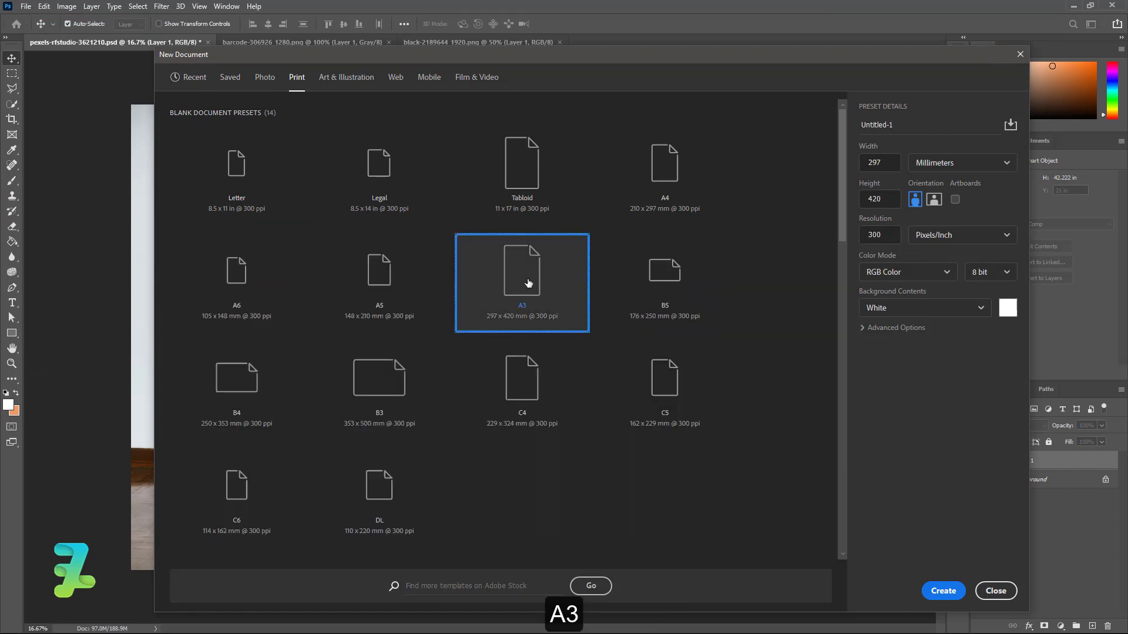
click(945, 309)
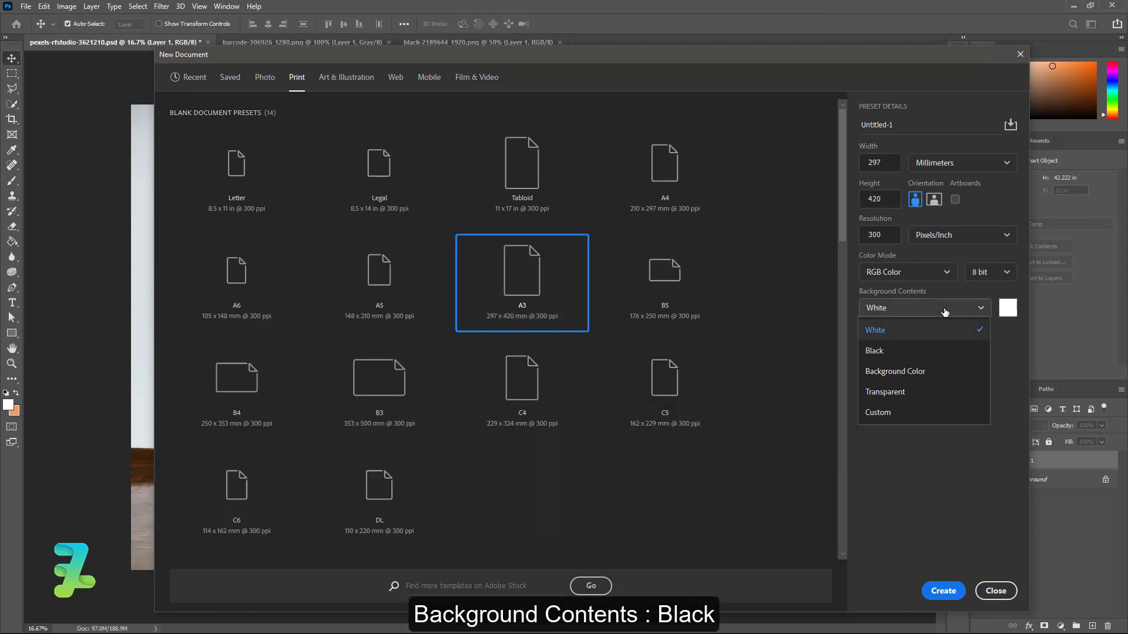
click(920, 352)
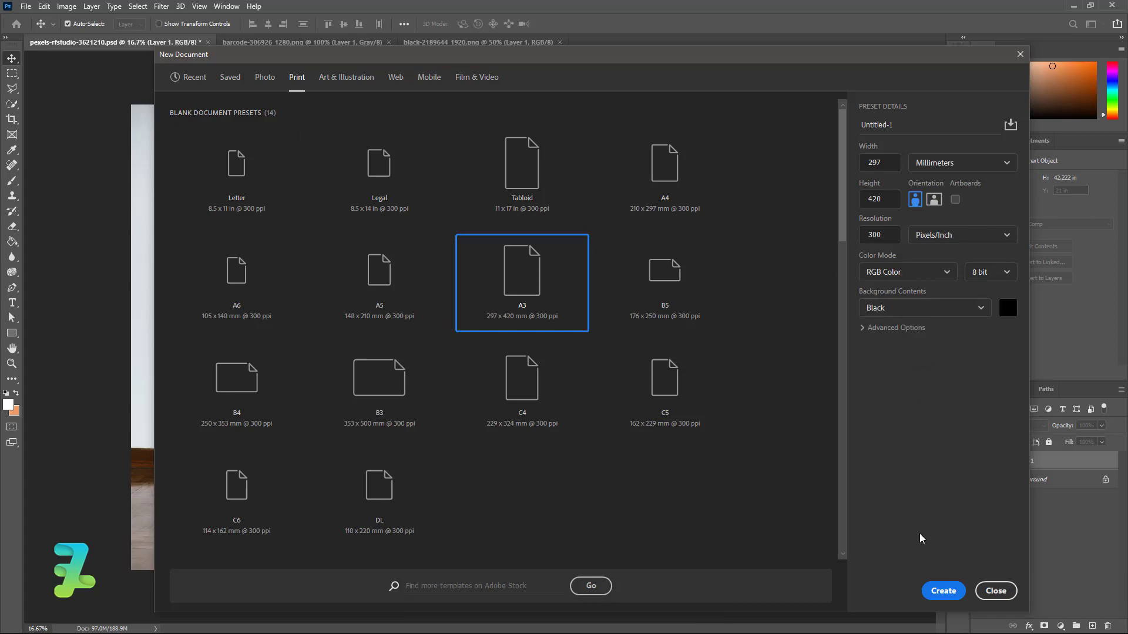
click(940, 592)
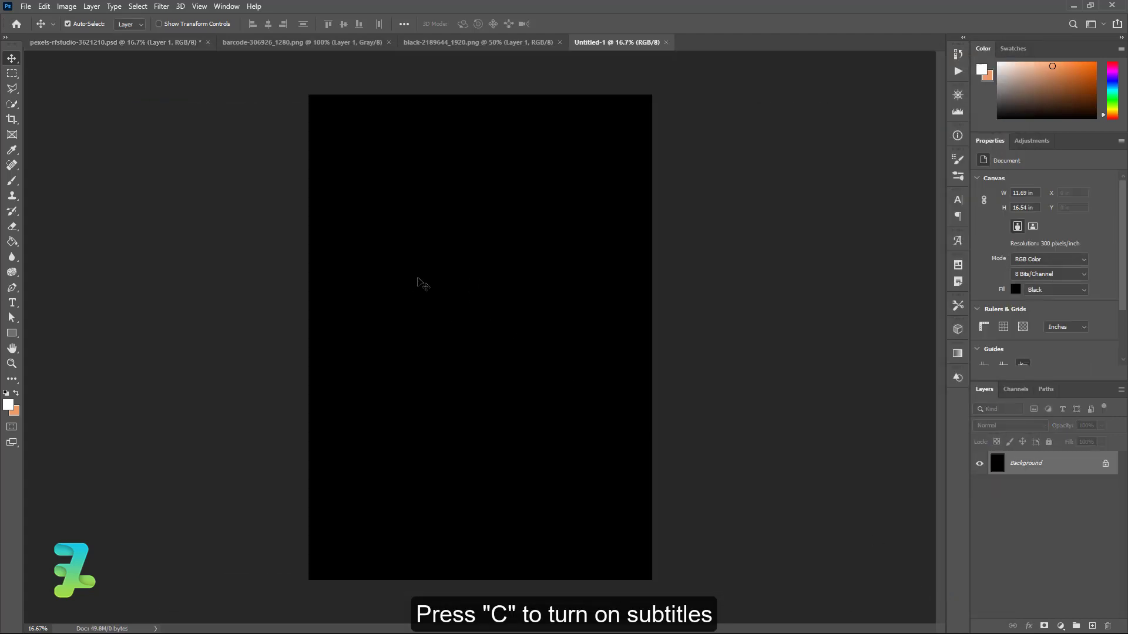
- Hide the sofa photo's Background layer and drag the cut-out Layer 1 into the black poster
click(155, 43)
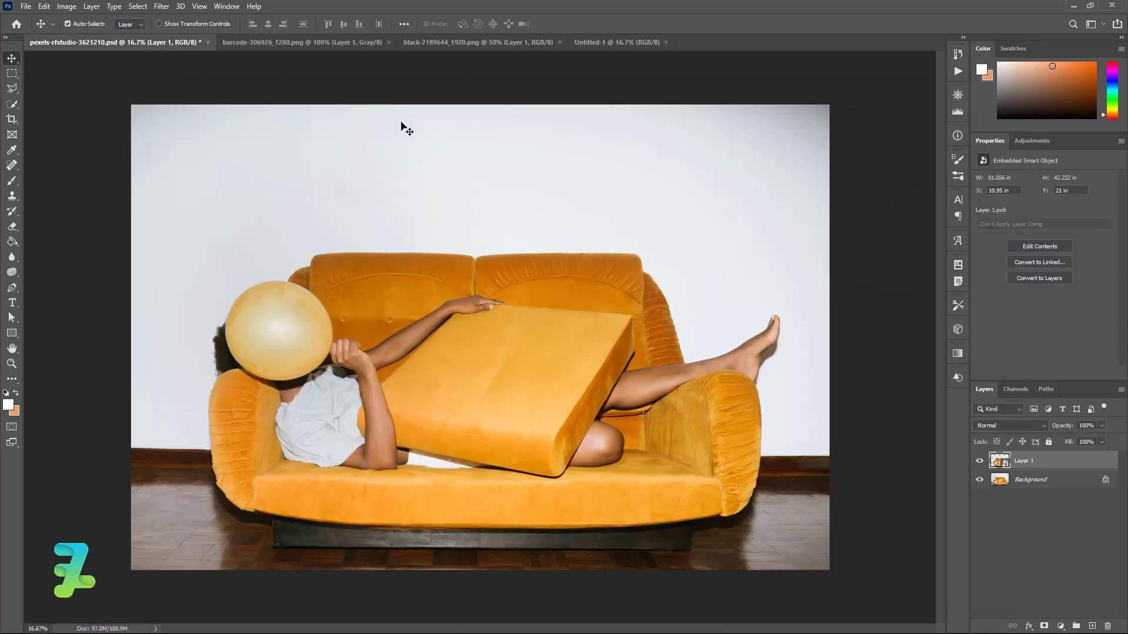
click(979, 481)
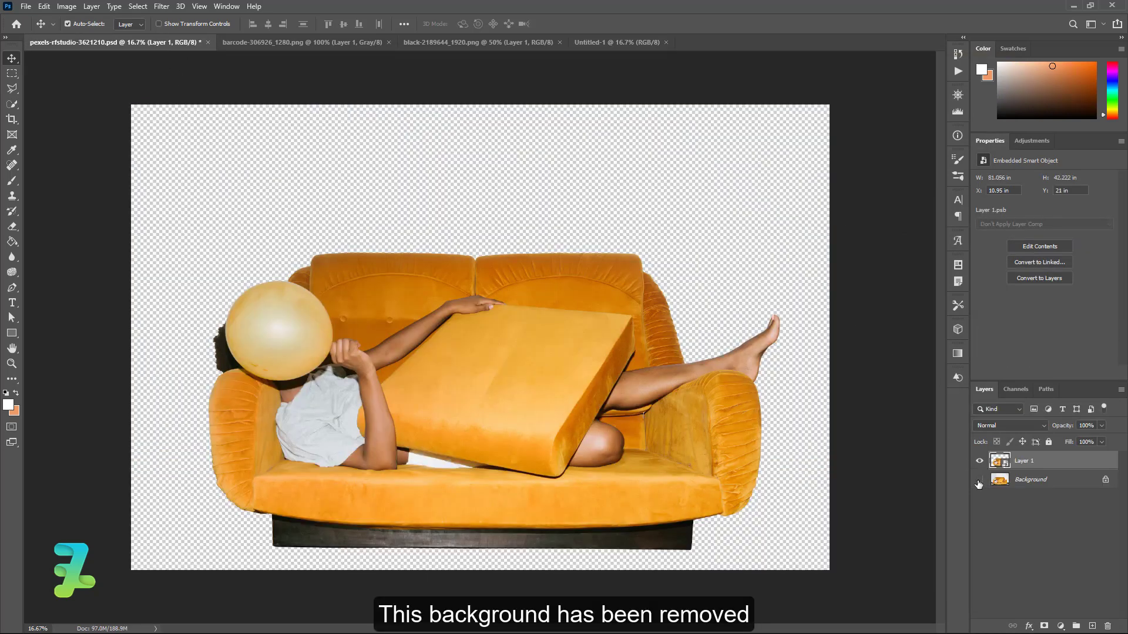
click(979, 481)
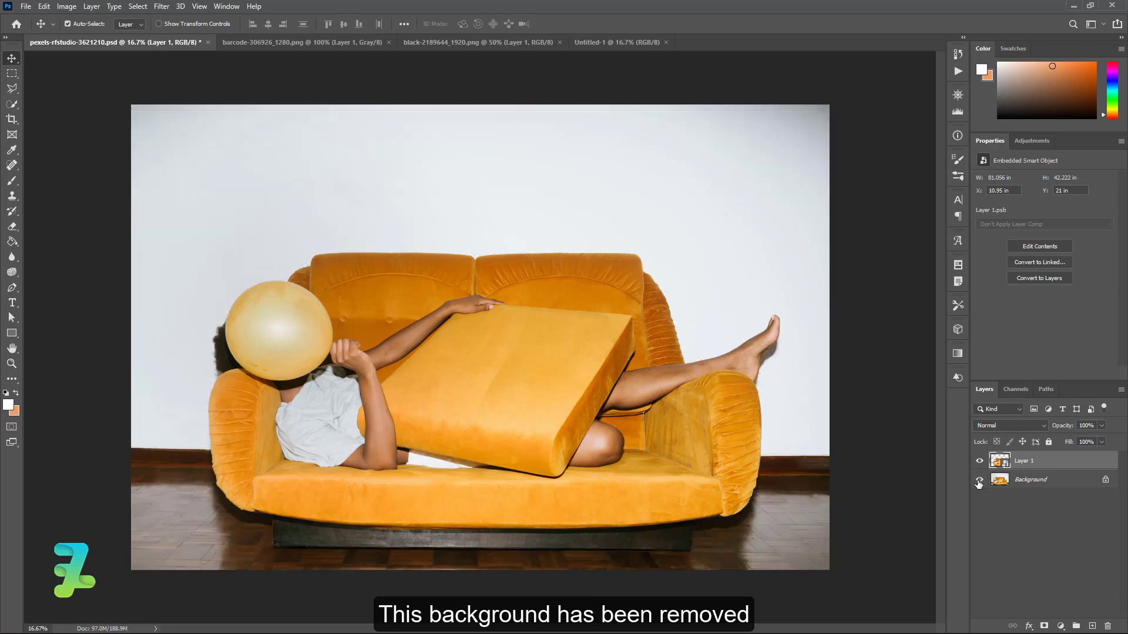
click(979, 480)
right_click(107, 44)
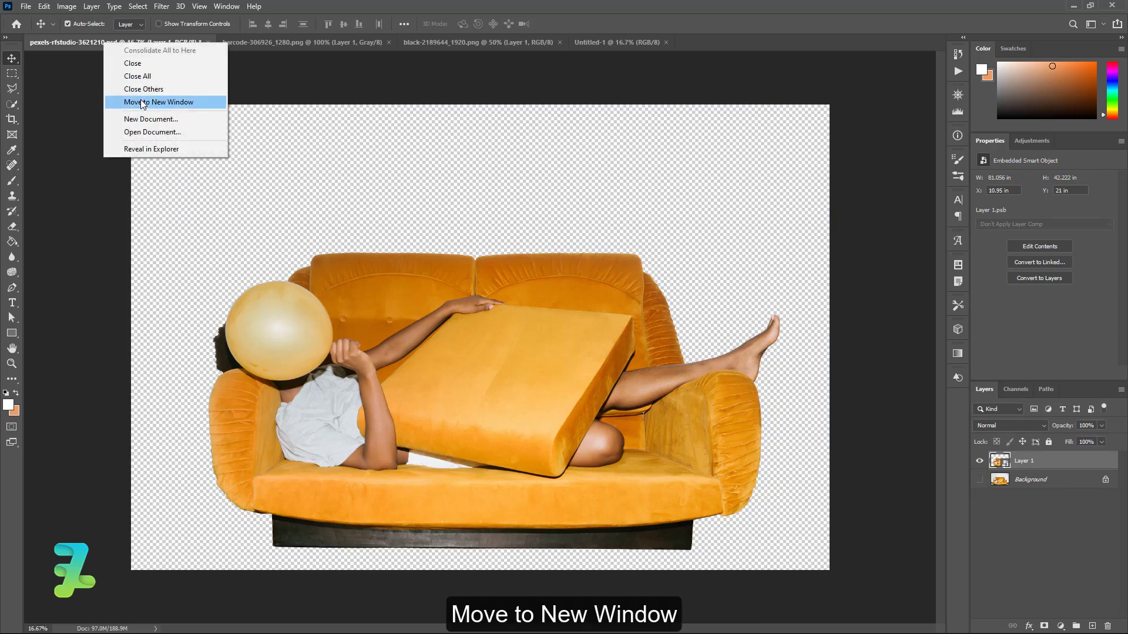
click(152, 103)
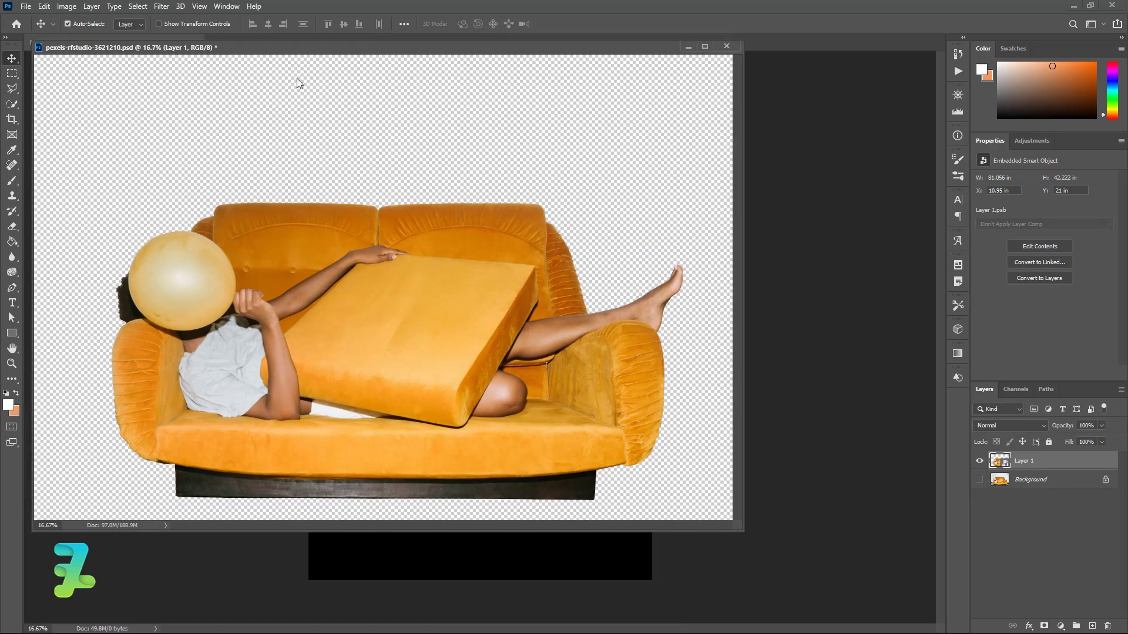
drag(270, 46, 391, 311)
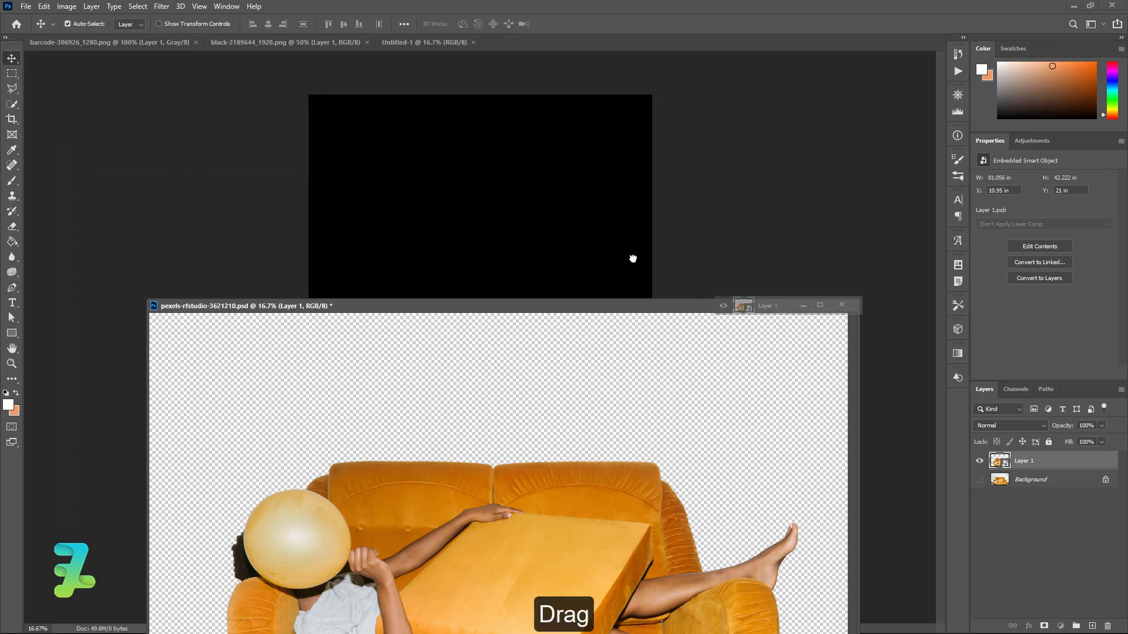
drag(993, 463, 481, 246)
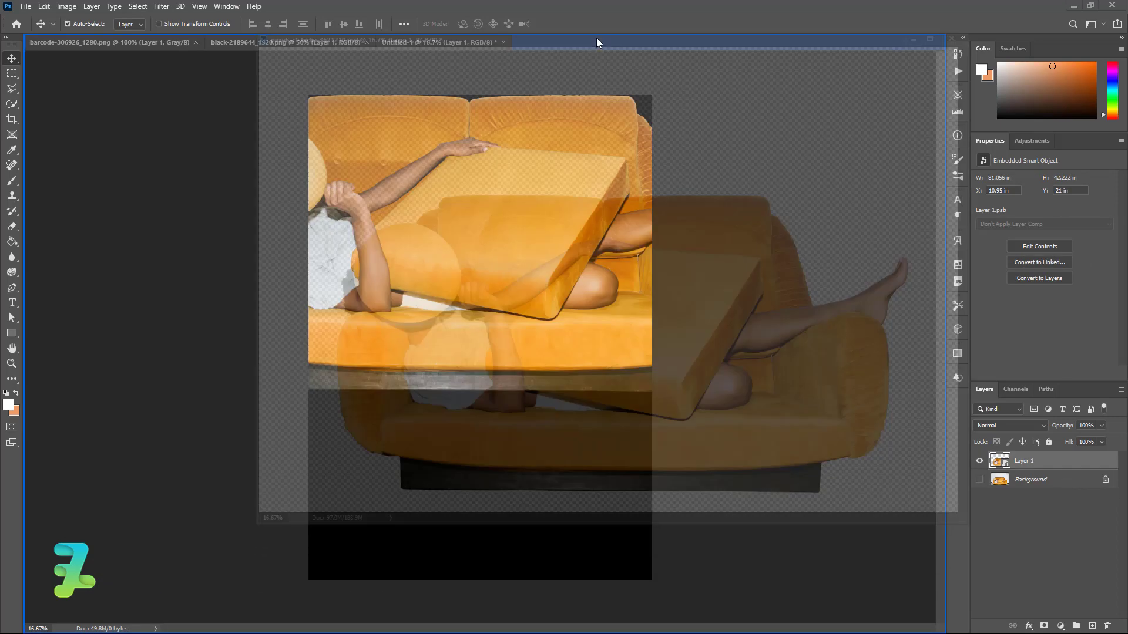
drag(486, 310, 597, 37)
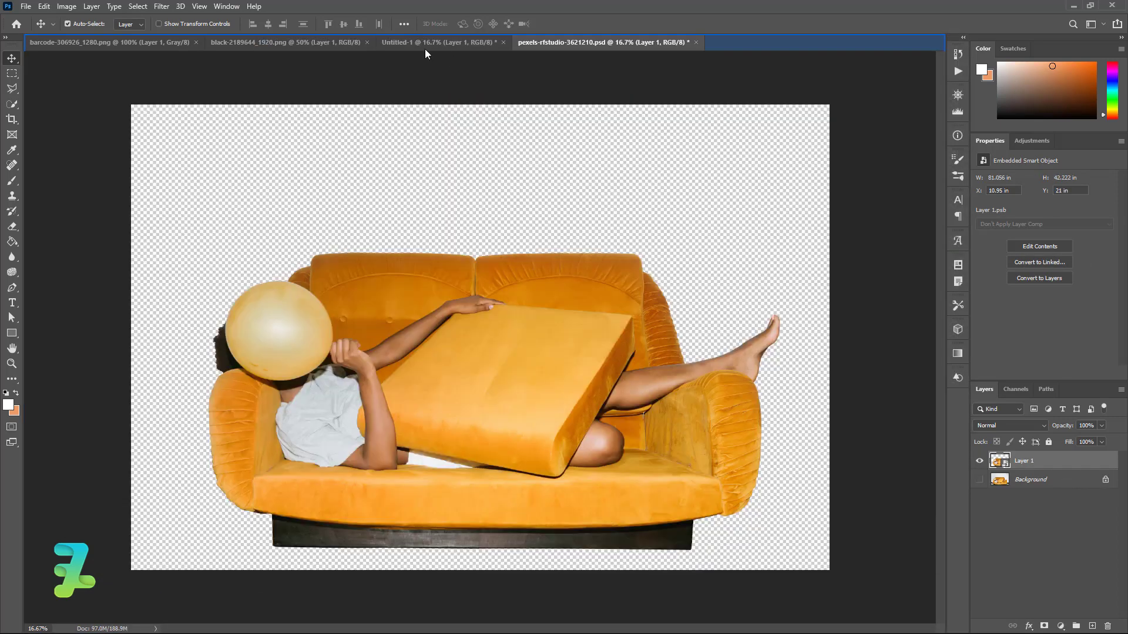
- Scale the sofa to about half size and centre it horizontally and vertically on the canvas
click(426, 42)
drag(544, 252, 545, 336)
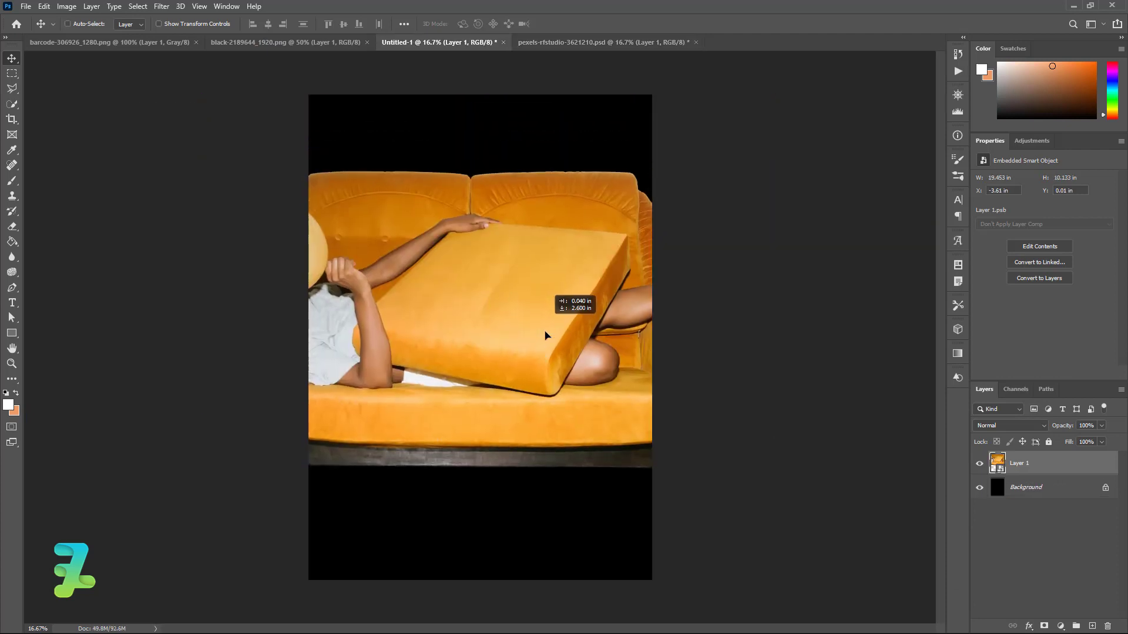
key(ctrl+t)
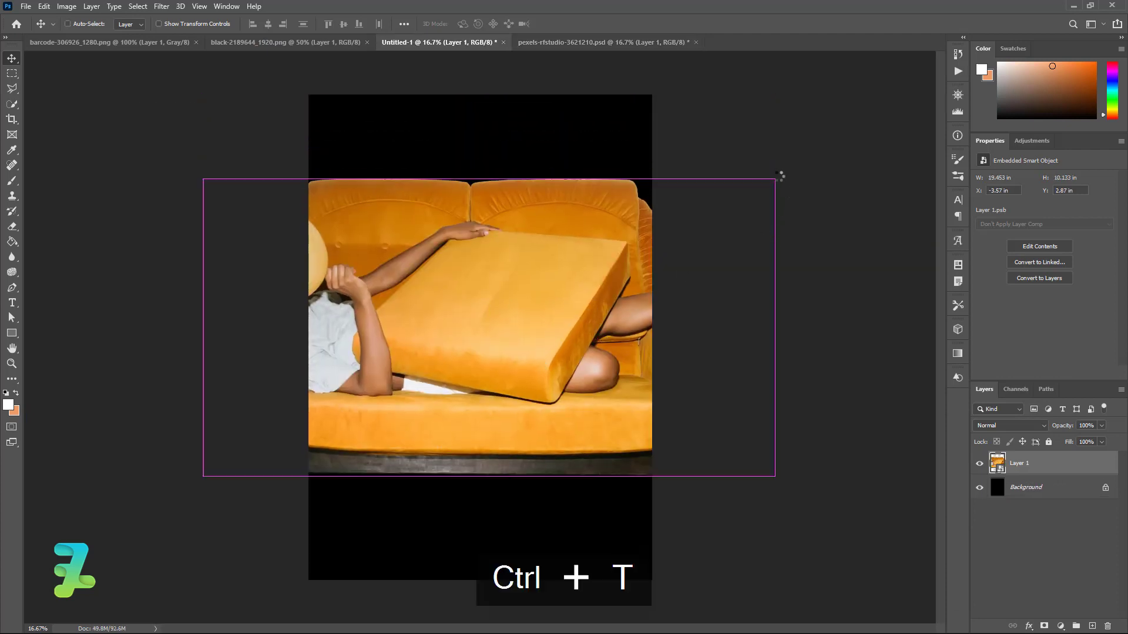
key(ctrl+t)
drag(776, 180, 606, 241)
click(10, 61)
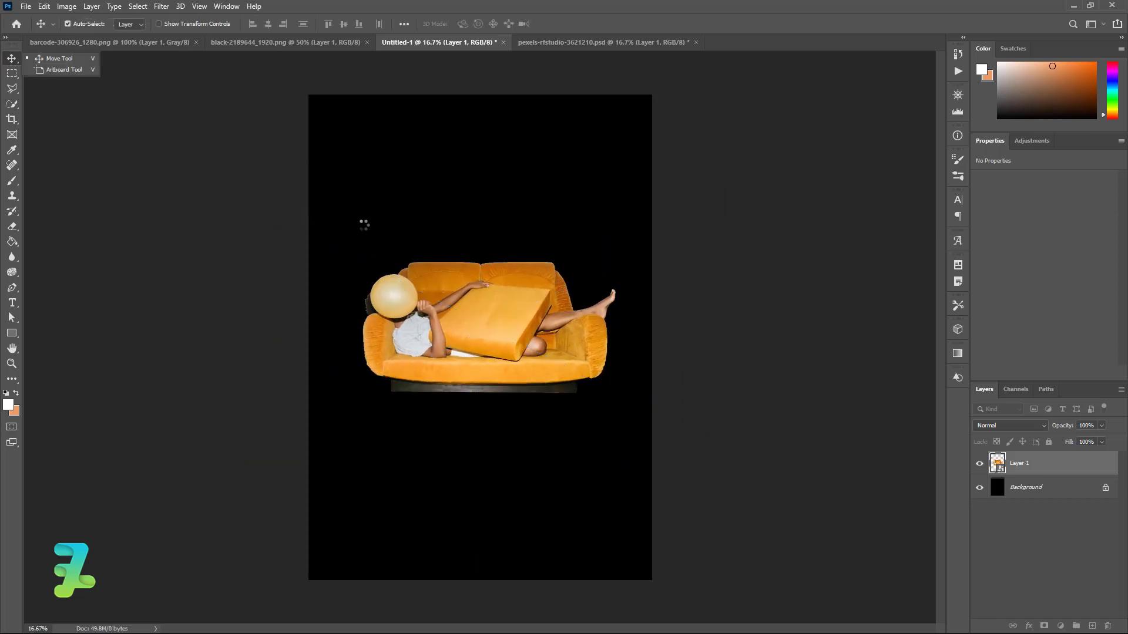
key(ctrl+a)
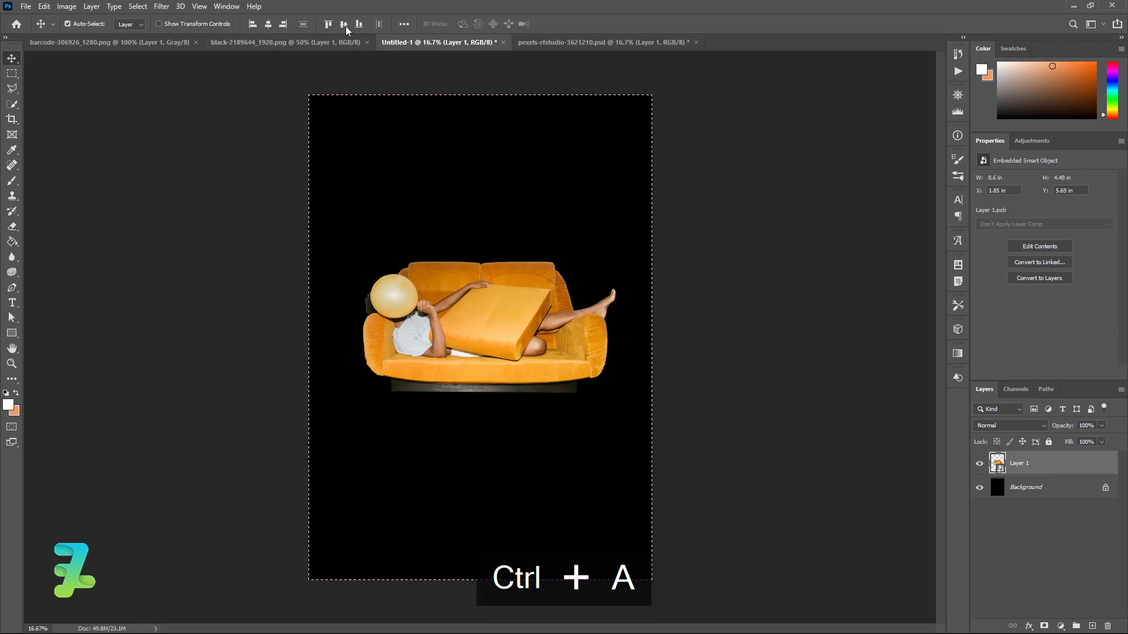
click(344, 24)
click(269, 24)
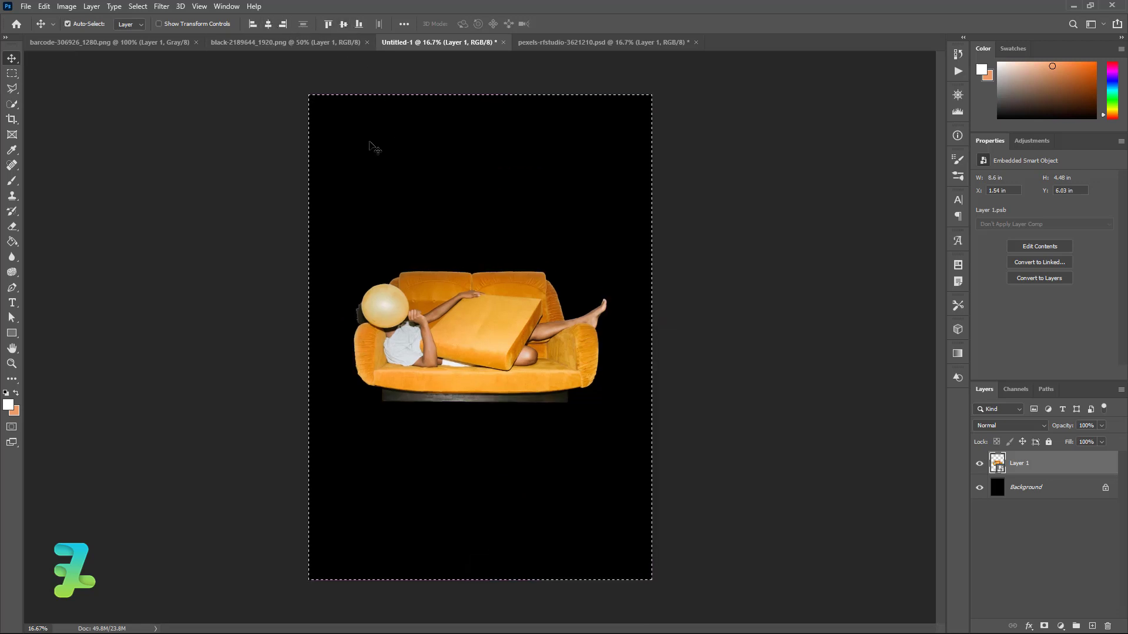
key(ctrl+d)
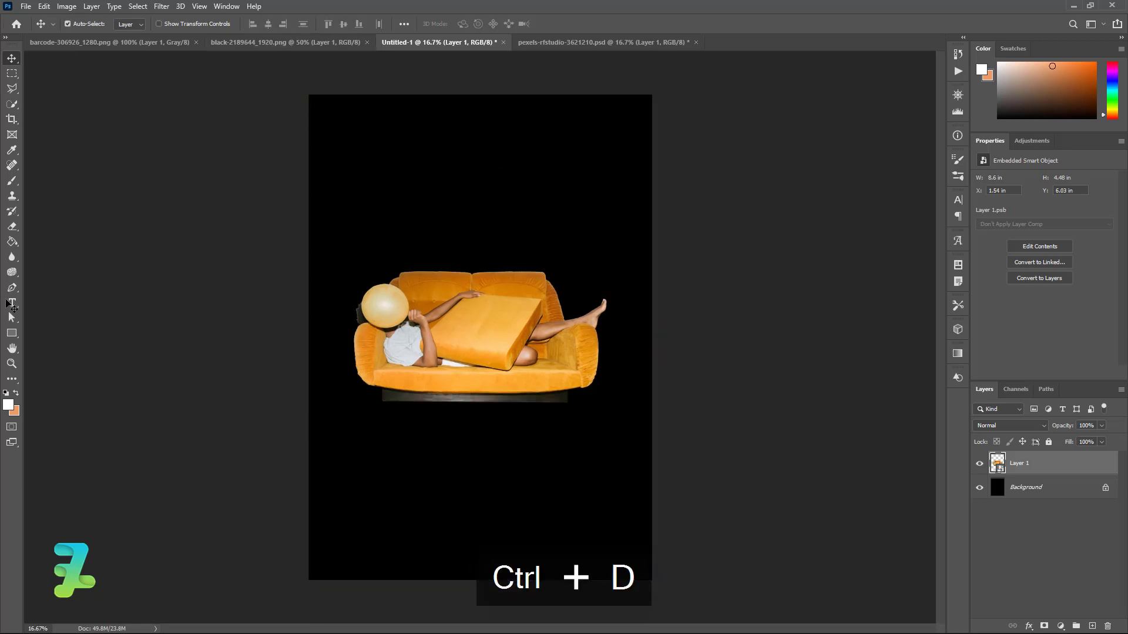
- Set up the Type tool with white colour and the EmbossedGermanica font
click(11, 304)
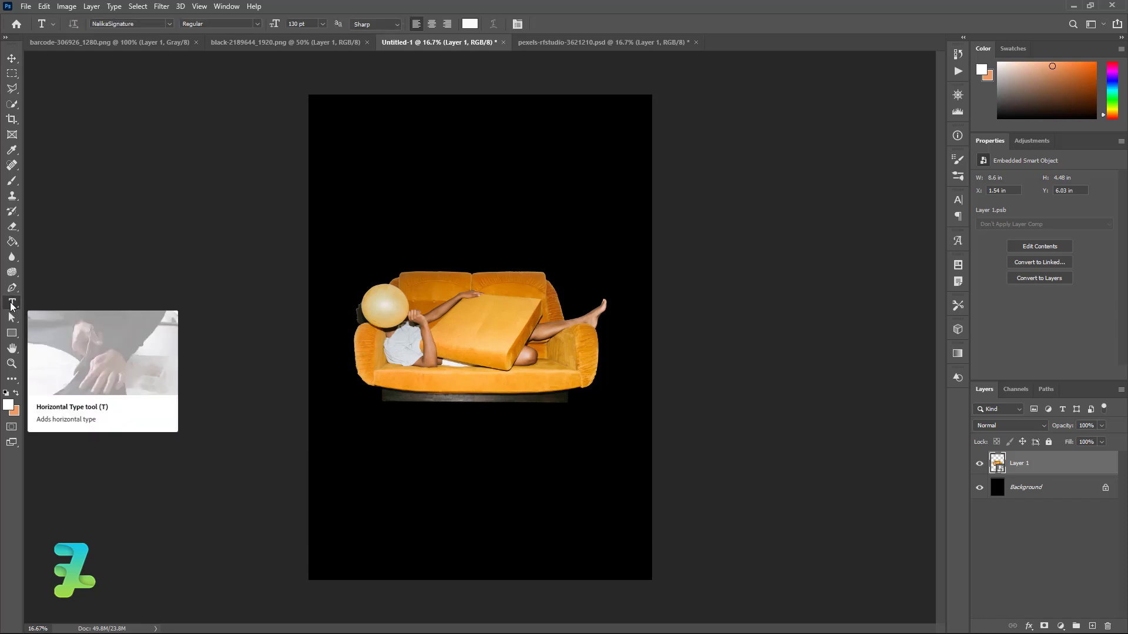
click(8, 405)
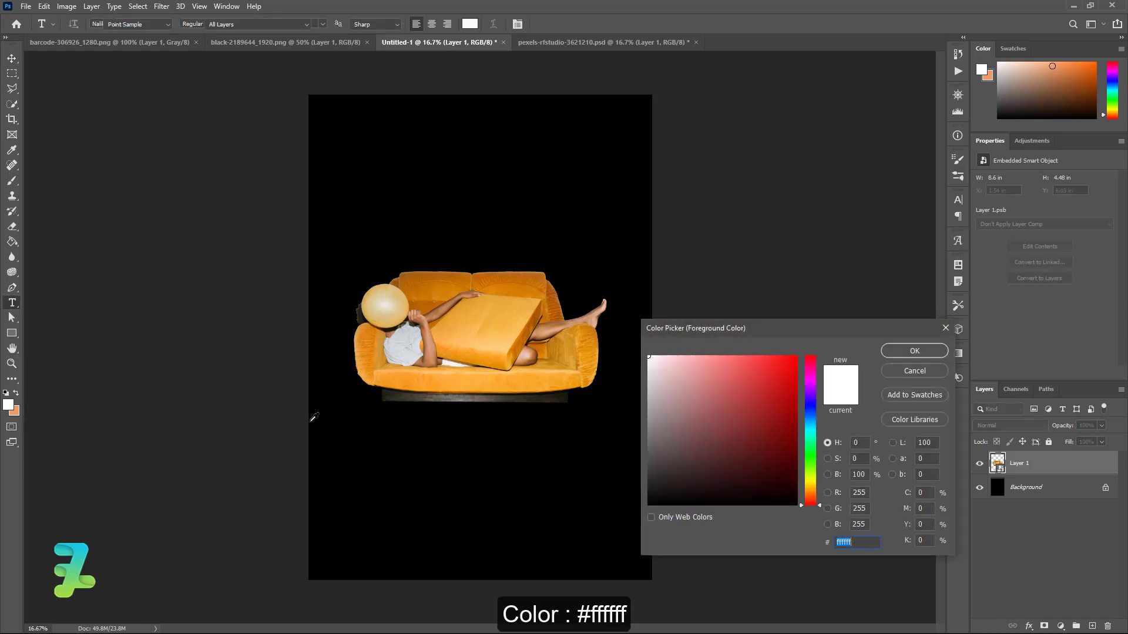
click(890, 352)
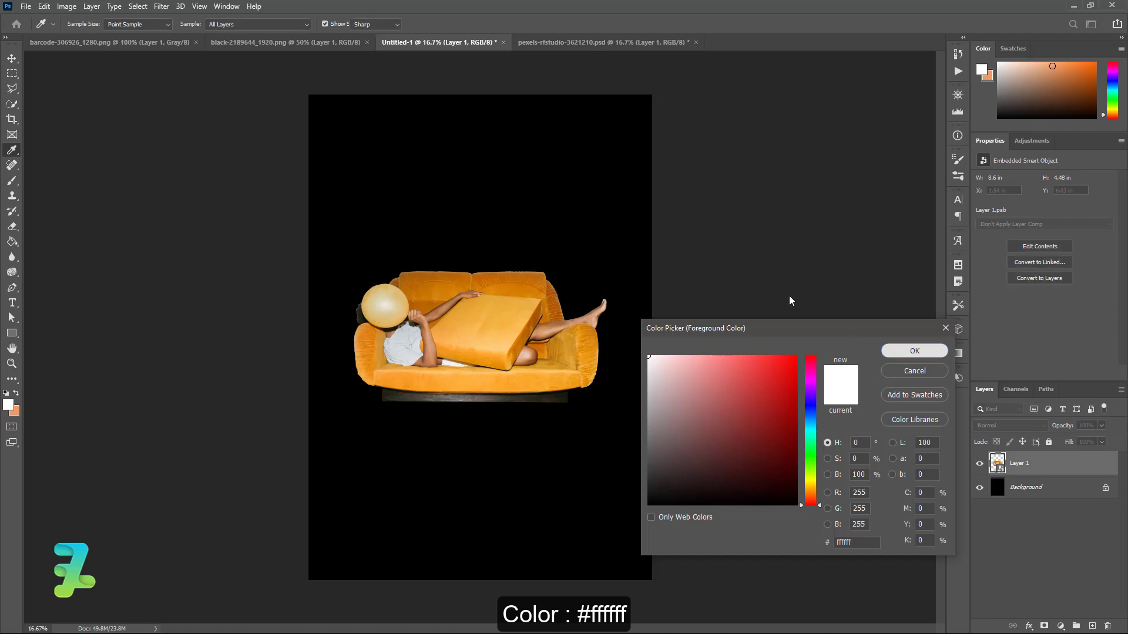
click(144, 26)
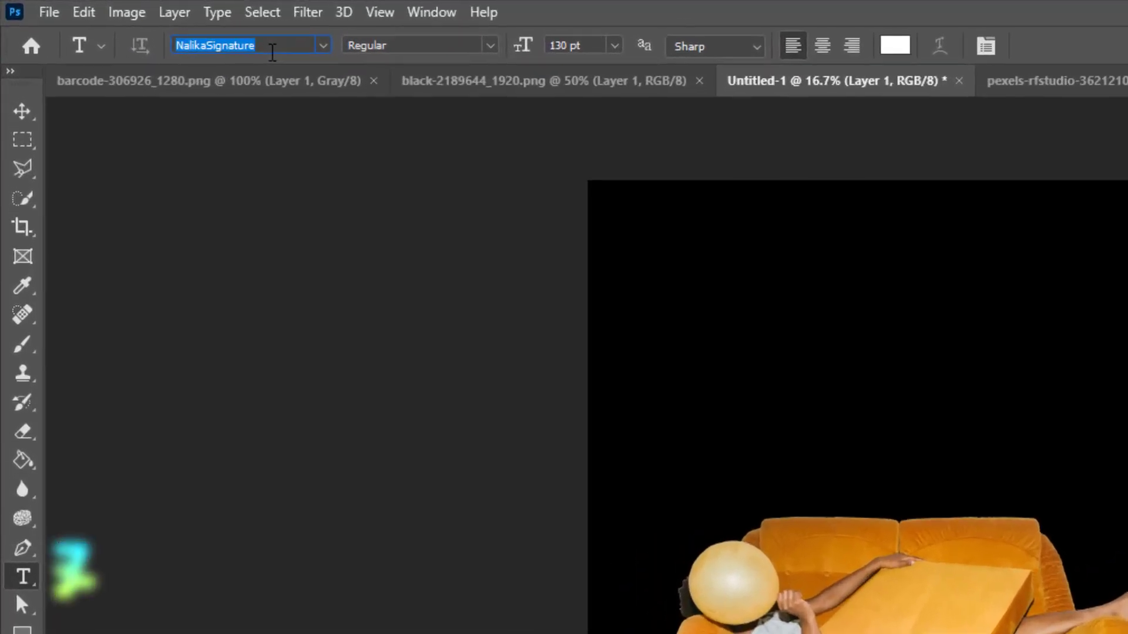
text(germ)
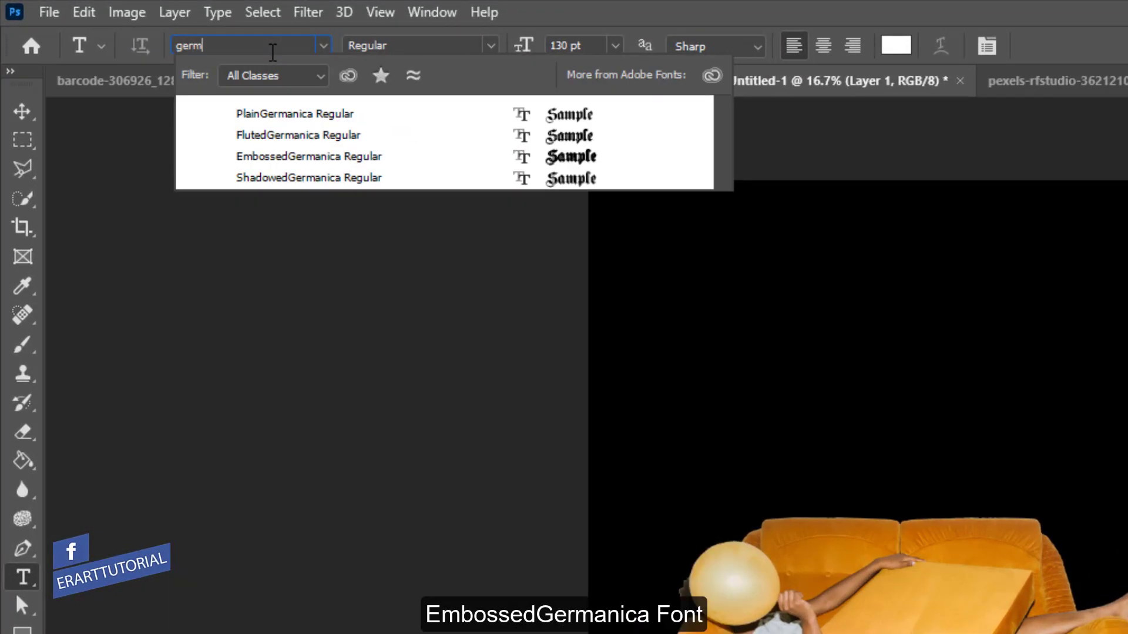
click(296, 156)
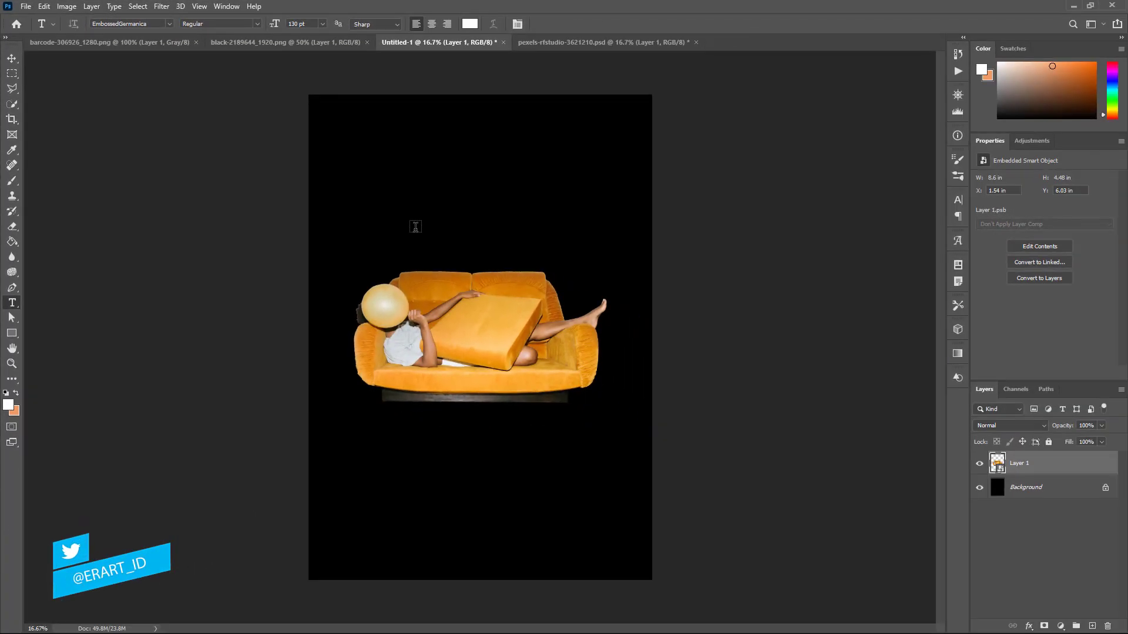
- Type 'Introvert' at 130 pt and move it just above the sofa
click(415, 227)
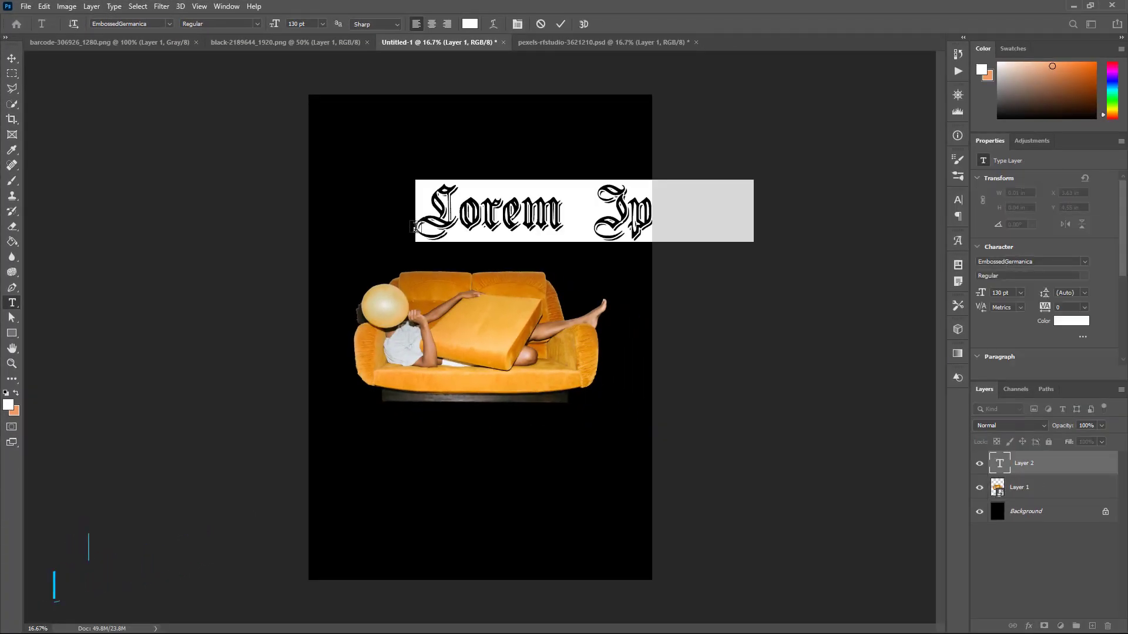
text(im)
key(BackSpace)
key(BackSpace)
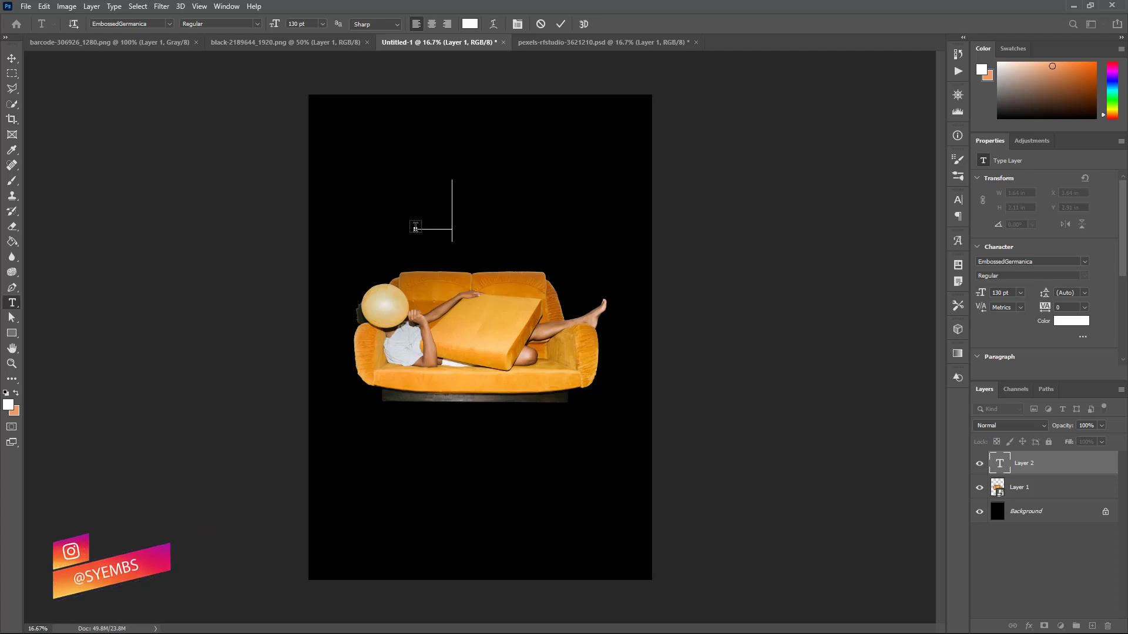
text(Im)
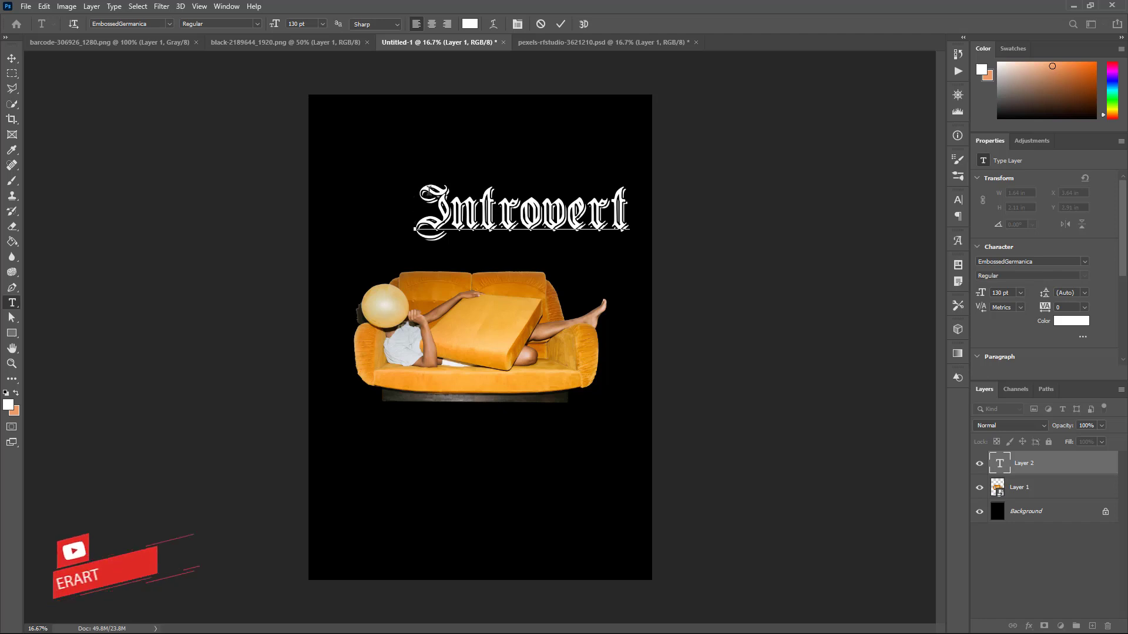
drag(429, 211, 649, 220)
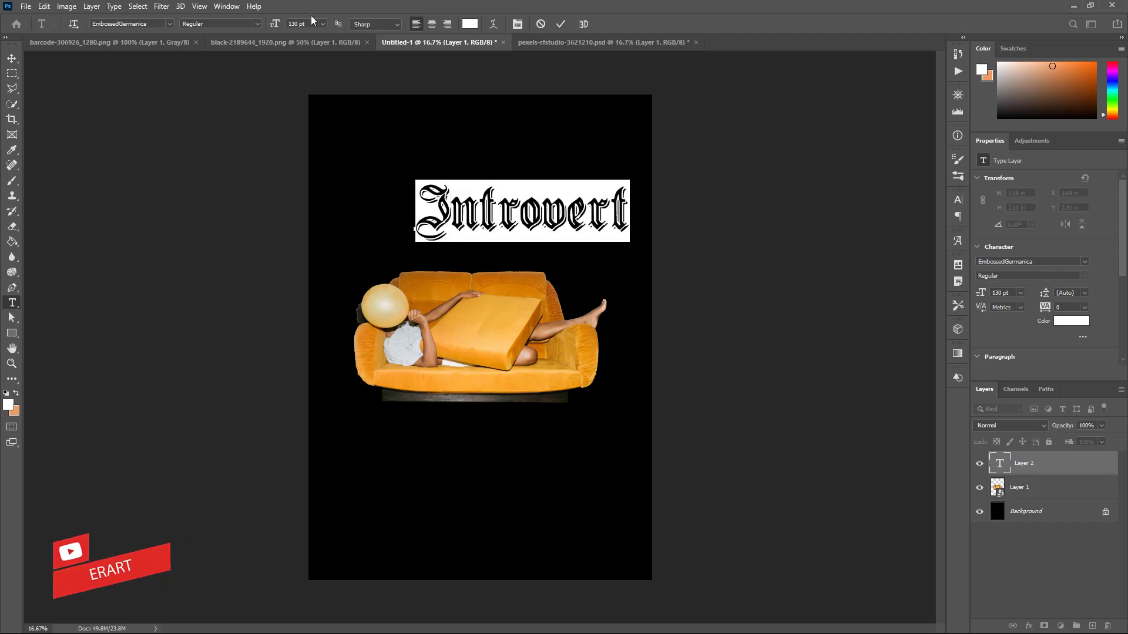
click(295, 25)
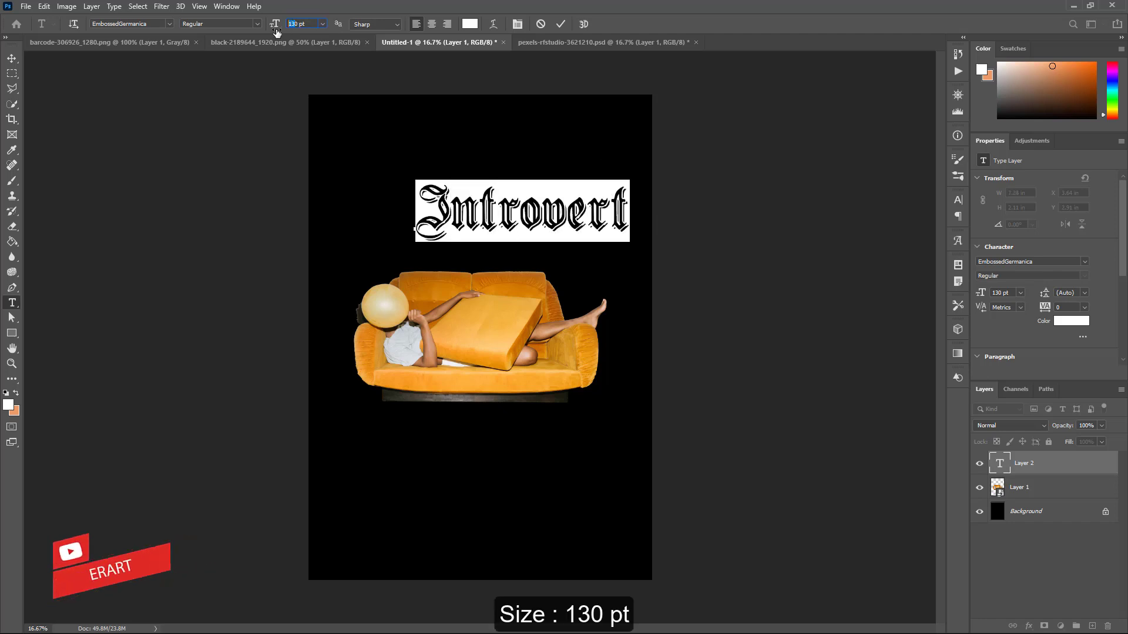
click(12, 58)
mouse_move(470, 222)
mouse_down()
mouse_move(404, 235)
mouse_move(412, 241)
mouse_up()
- Centre the Introvert title horizontally and move its layer behind the sofa
key(ctrl+a)
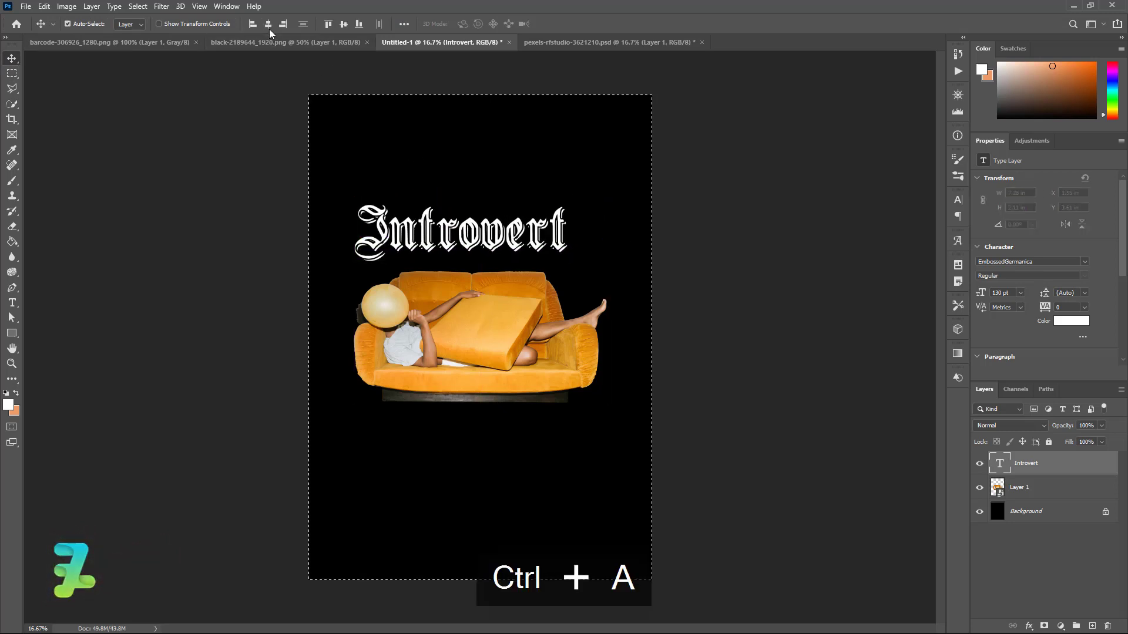
click(268, 23)
key(ctrl+d)
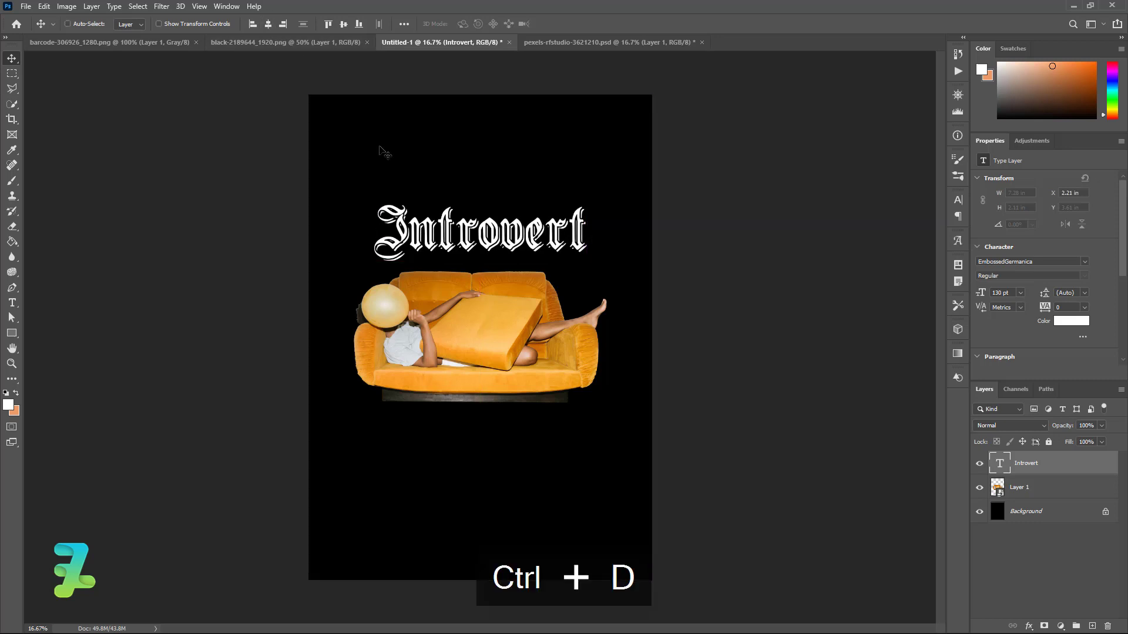
drag(434, 230, 426, 267)
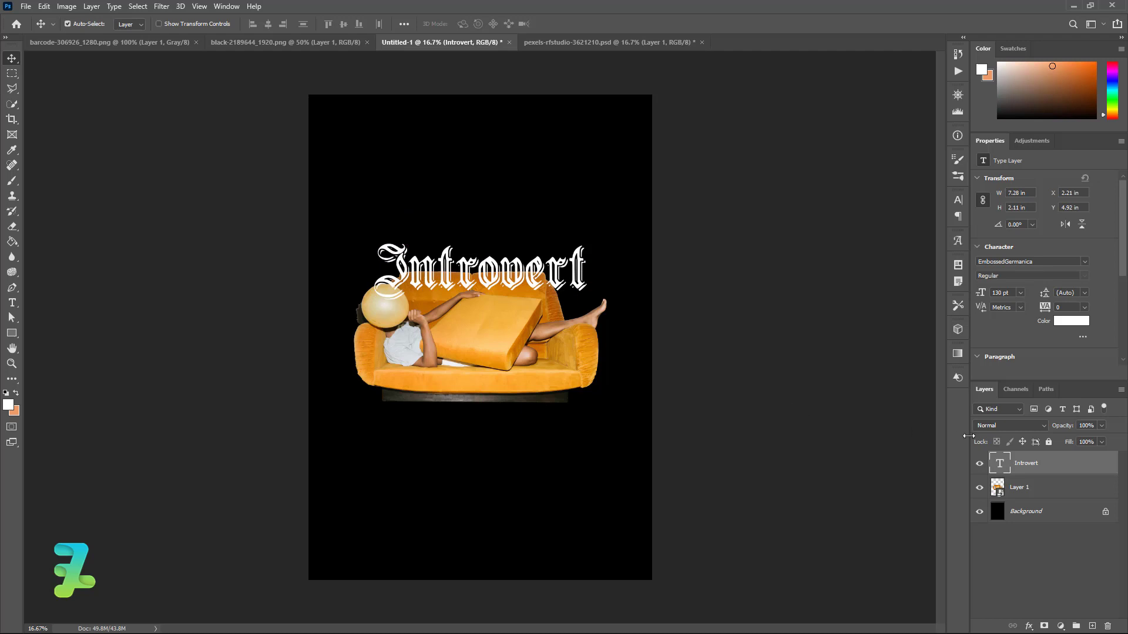
drag(1002, 468, 1006, 498)
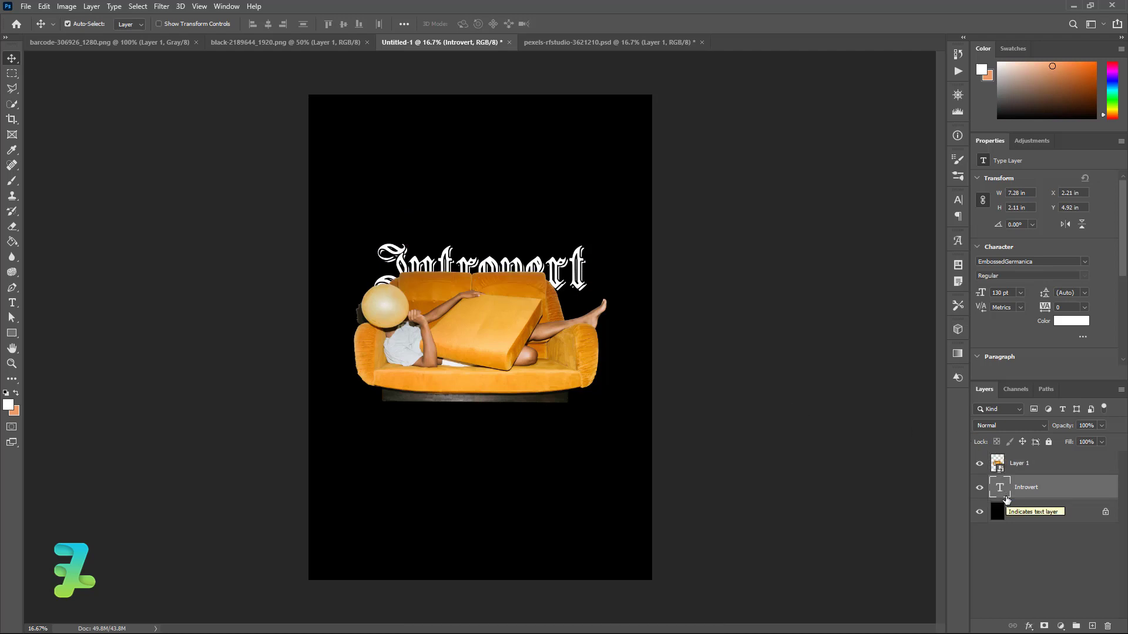
- Shrink the sofa photo slightly and reselect the Introvert title
click(997, 464)
key(ctrl+t)
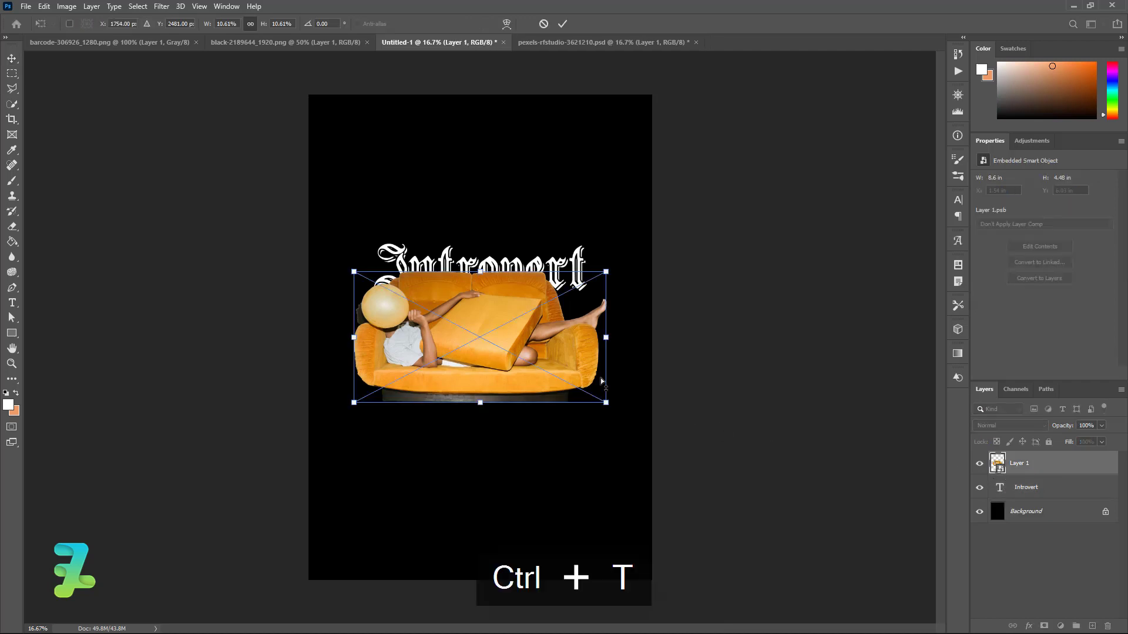
drag(608, 404, 589, 395)
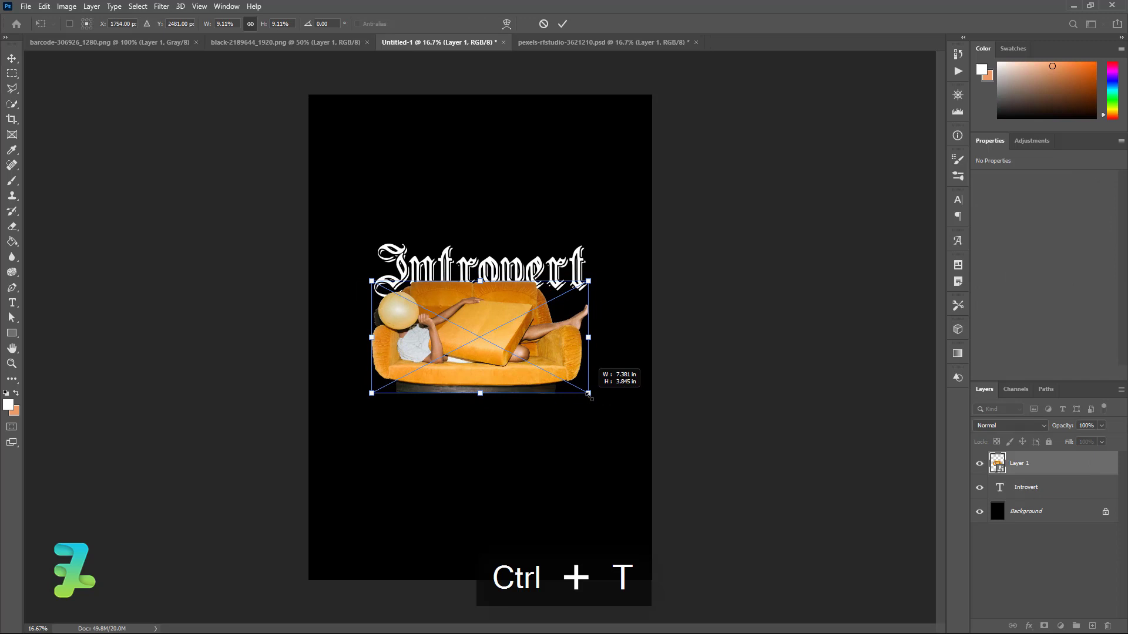
click(21, 63)
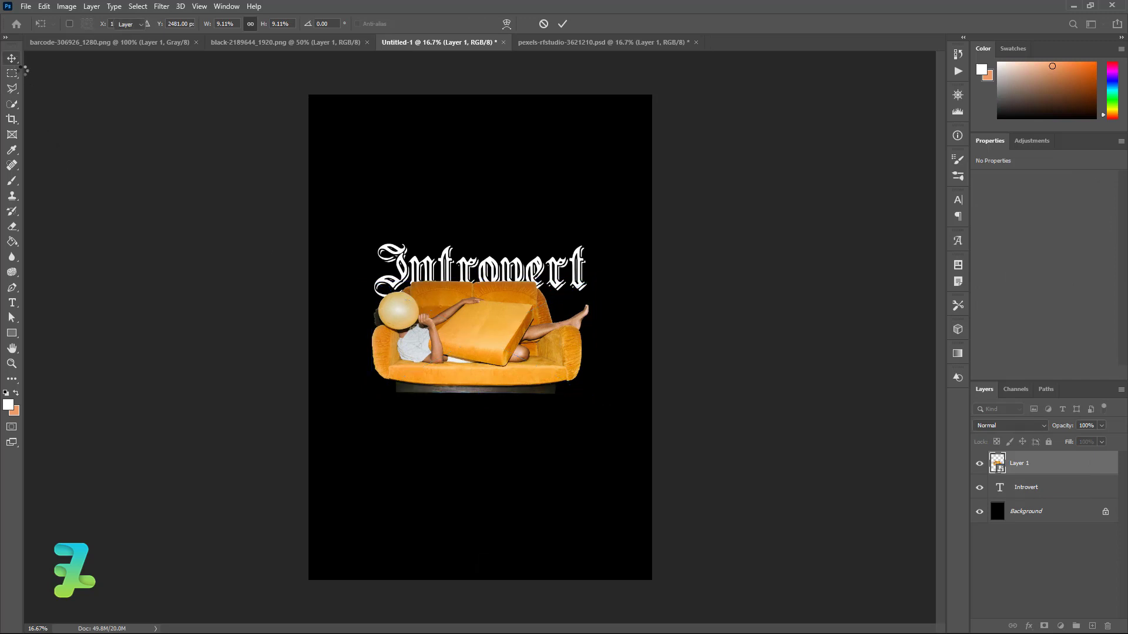
click(886, 425)
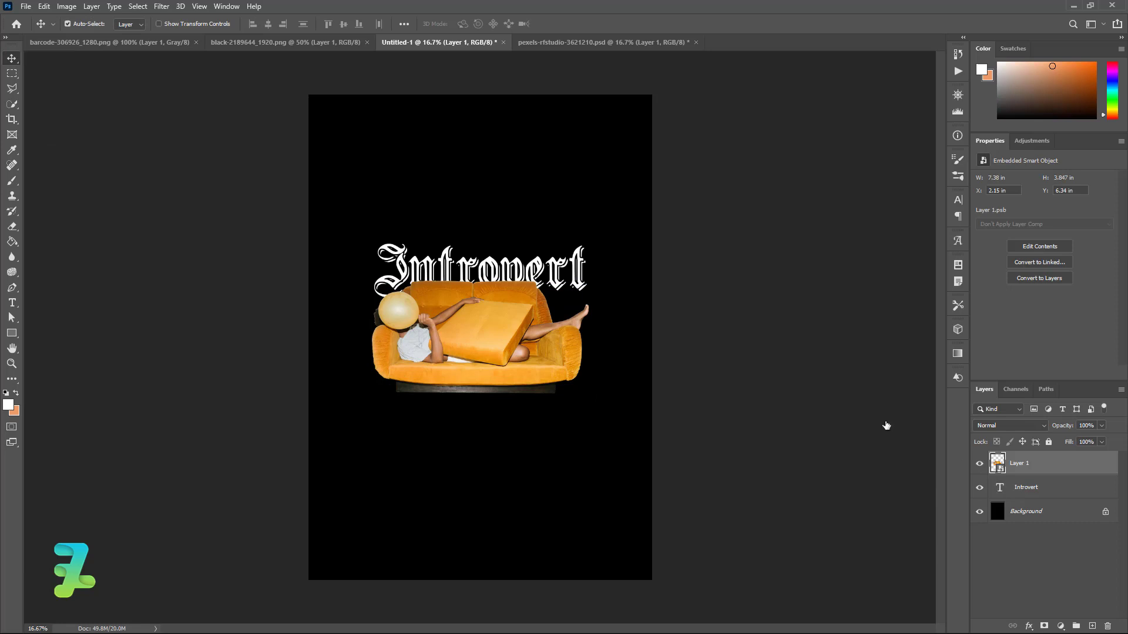
click(407, 237)
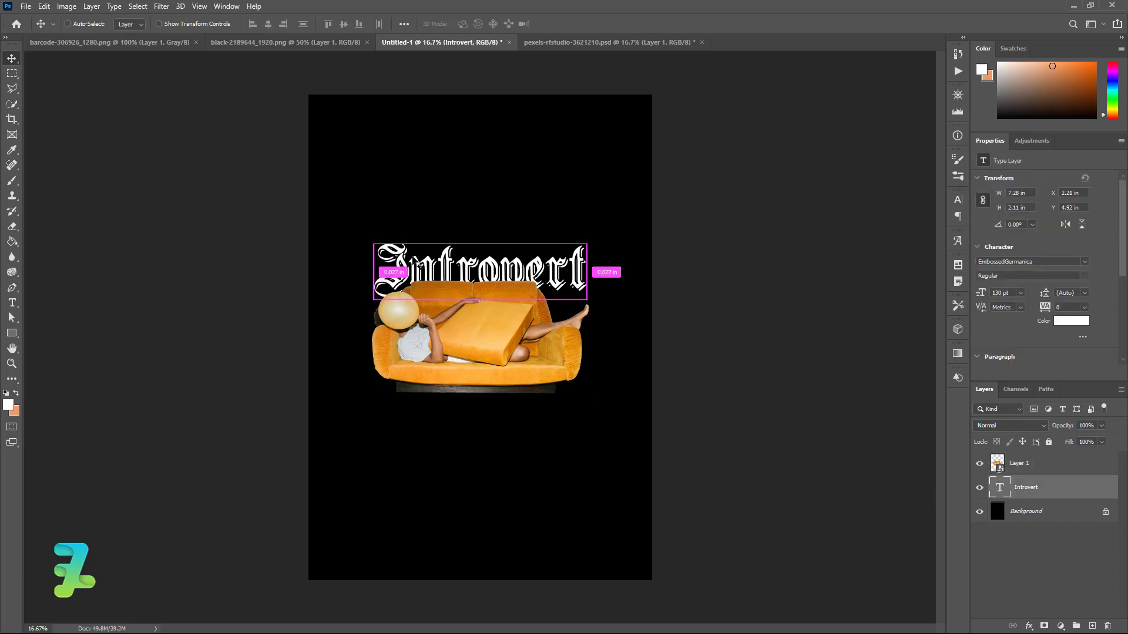
- Nudge the Introvert title a few pixels lower
drag(418, 265, 421, 269)
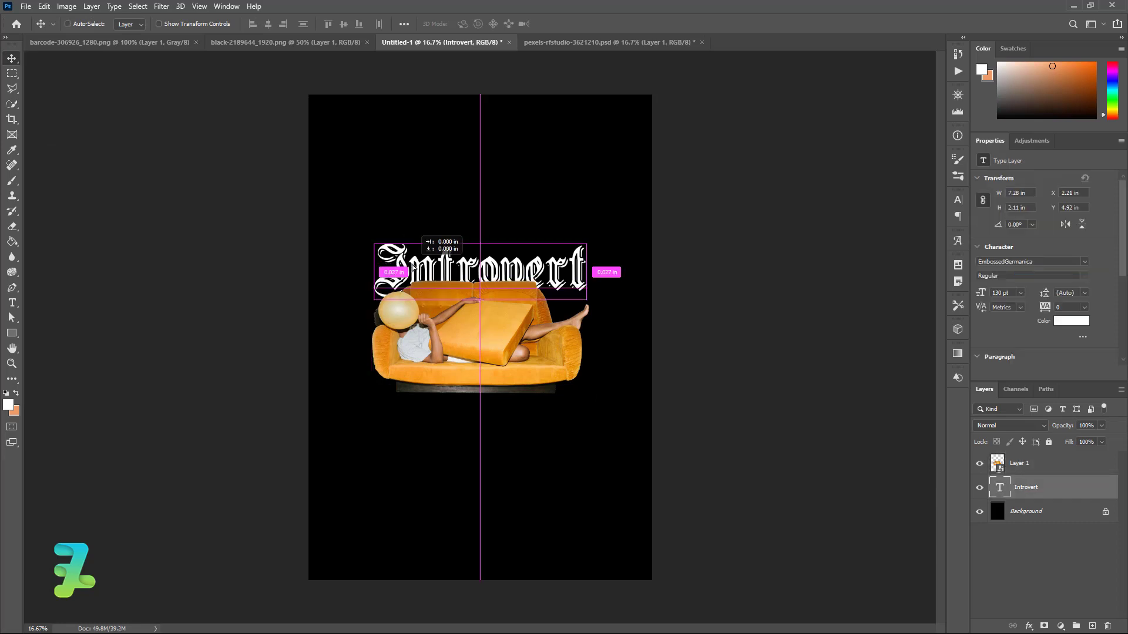
key(Down)
key(Down)
key(Down)
key(Down)
key(Down)
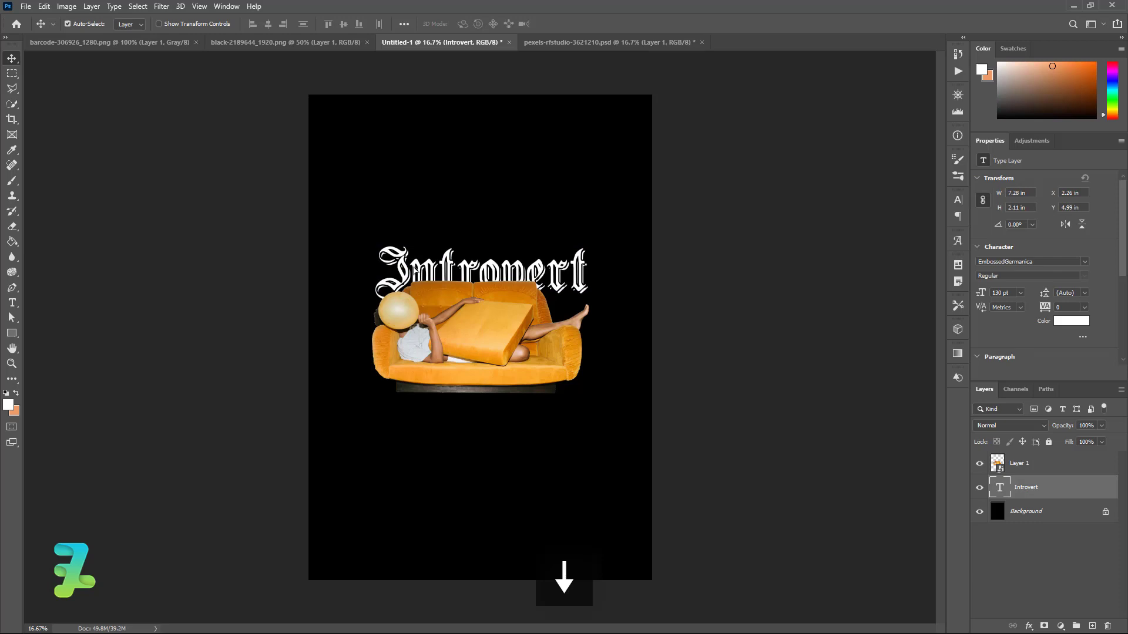
key(Down)
key(Down)
key(Down)
key(Down)
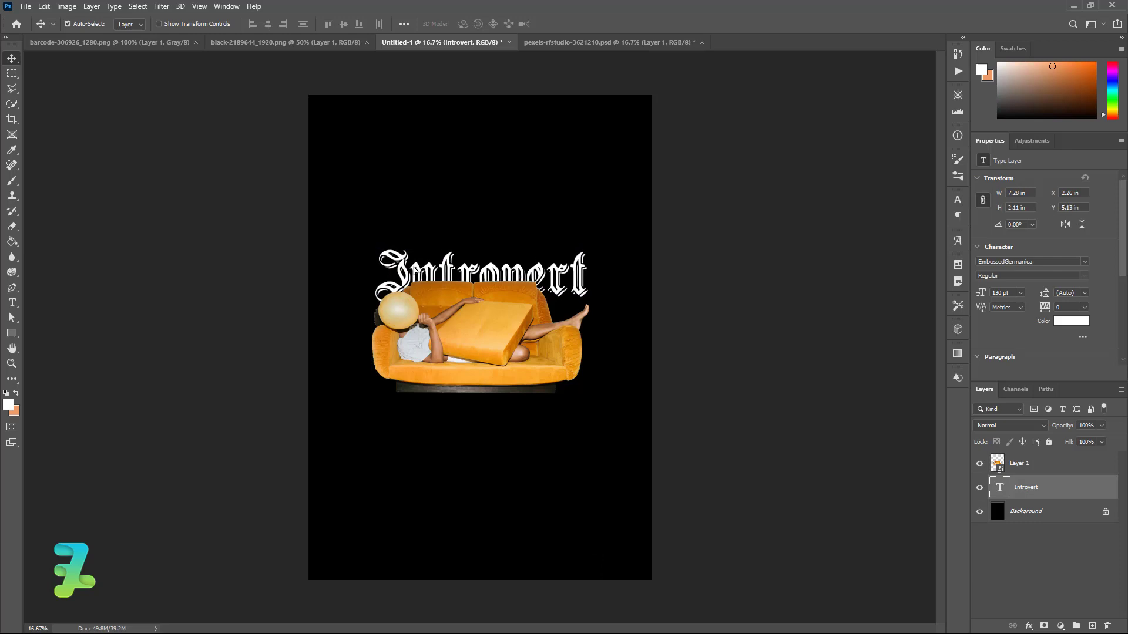
key(ctrl)
- Duplicate the Introvert title, move the copy lower, and change its font to ShadowedGermanica
key(ctrl+j)
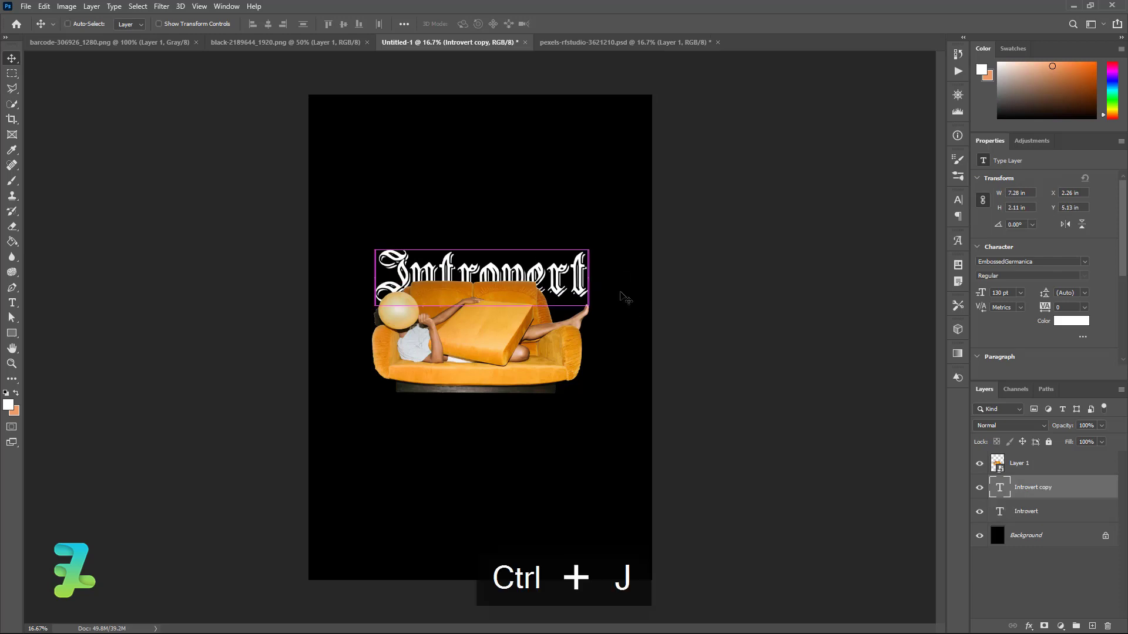
drag(583, 284, 583, 335)
double_click(998, 491)
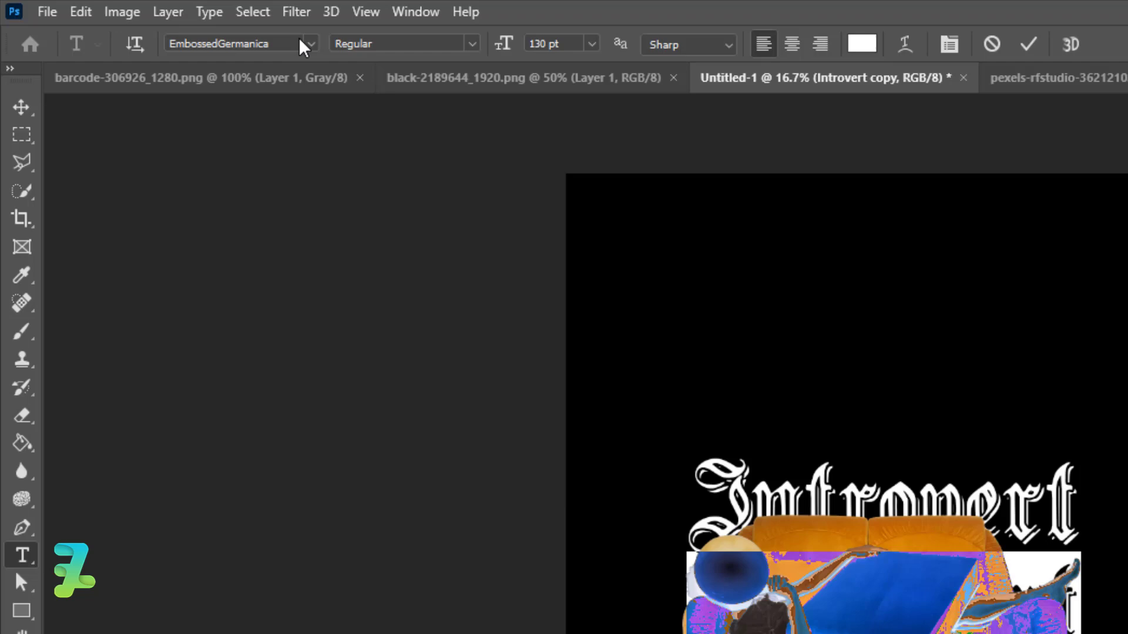
click(280, 44)
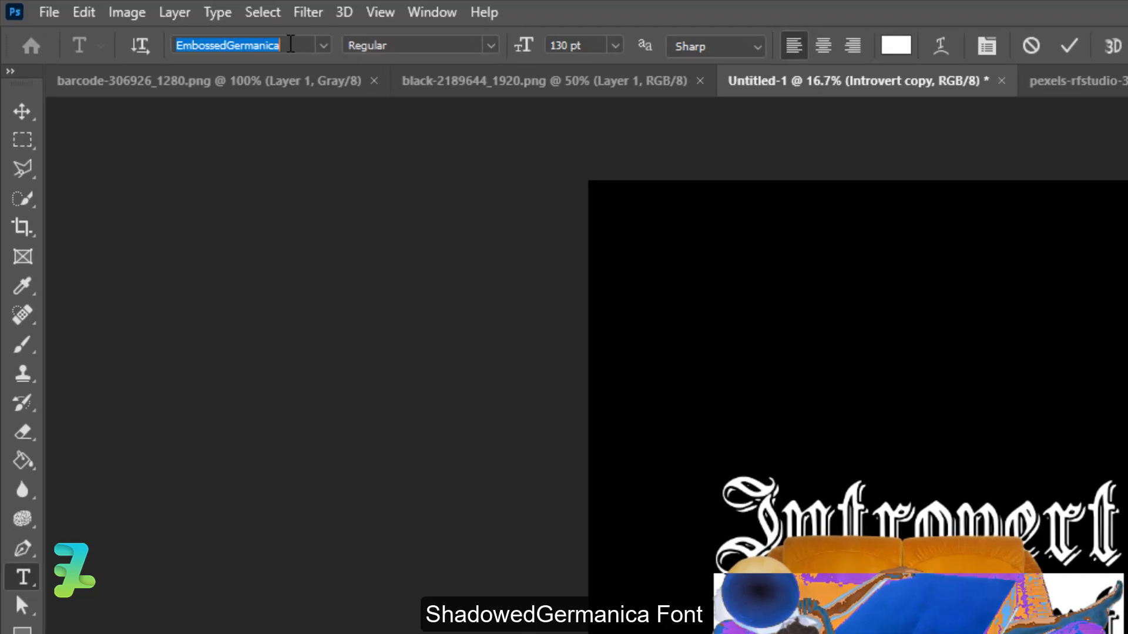
text(ger)
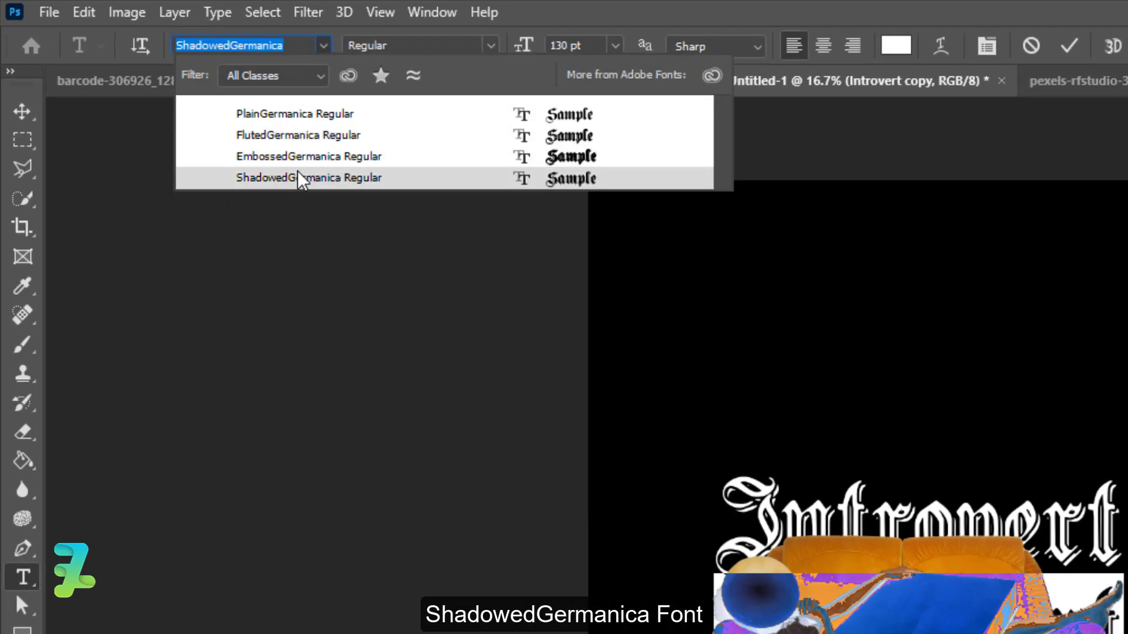
click(360, 177)
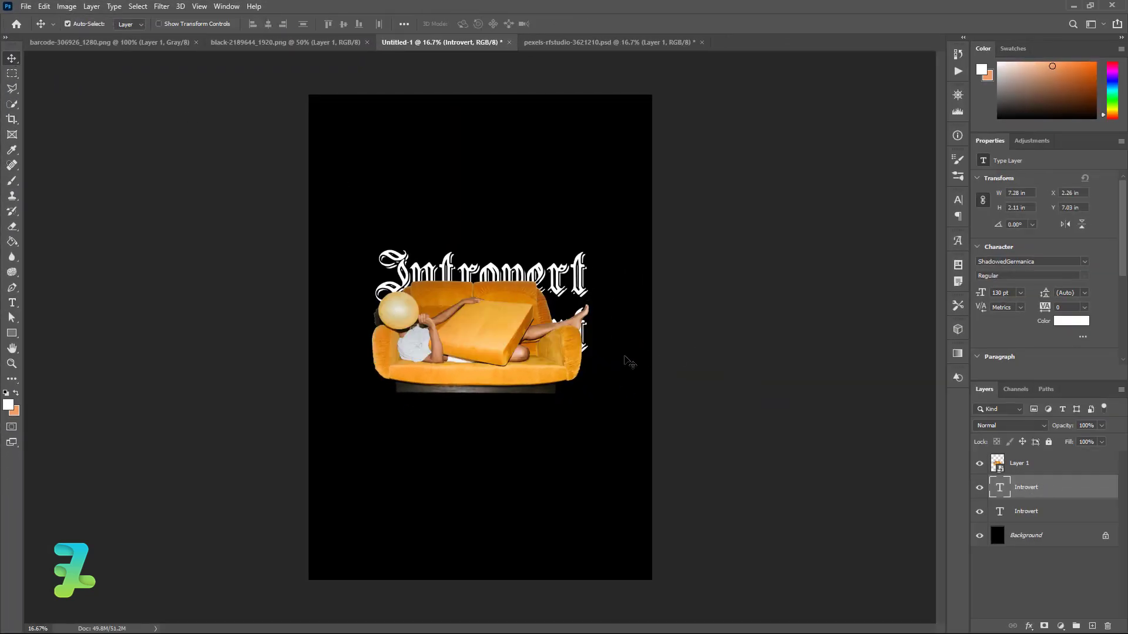
- Duplicate the ShadowedGermanica title, place it below the sofa, and layer it above Layer 1
key(ctrl+j)
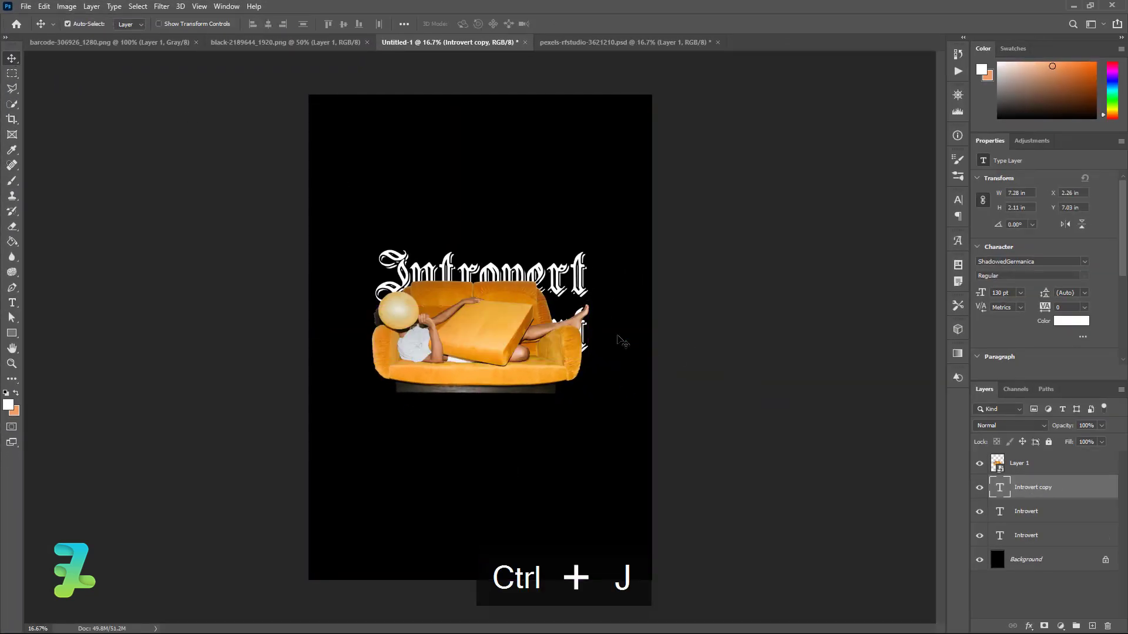
drag(584, 339, 587, 402)
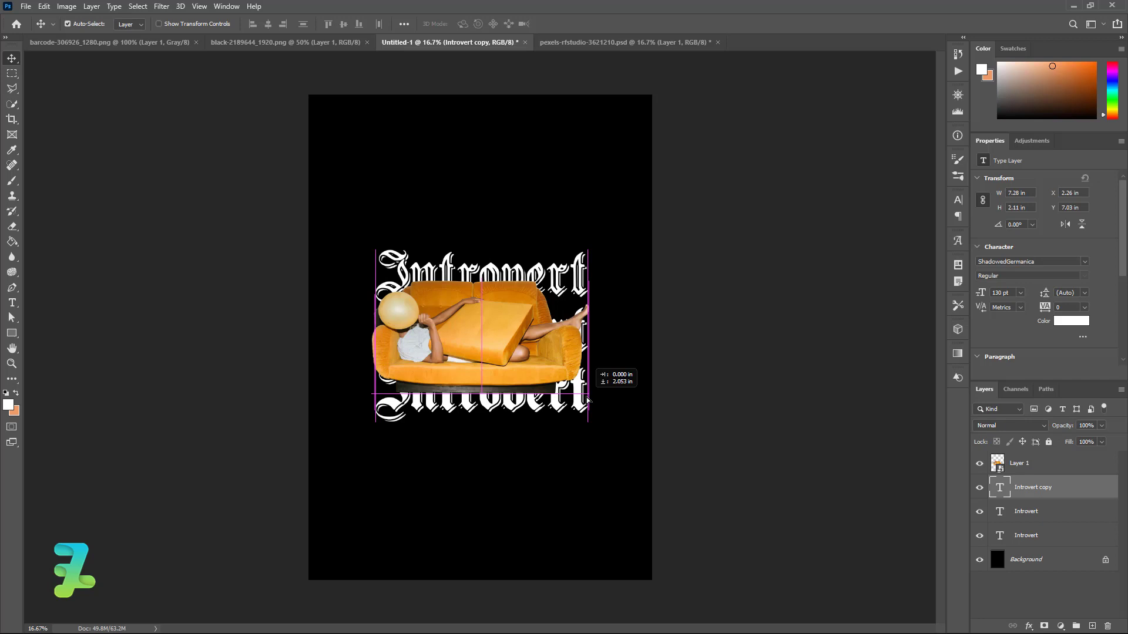
drag(588, 399, 587, 401)
drag(999, 491, 996, 459)
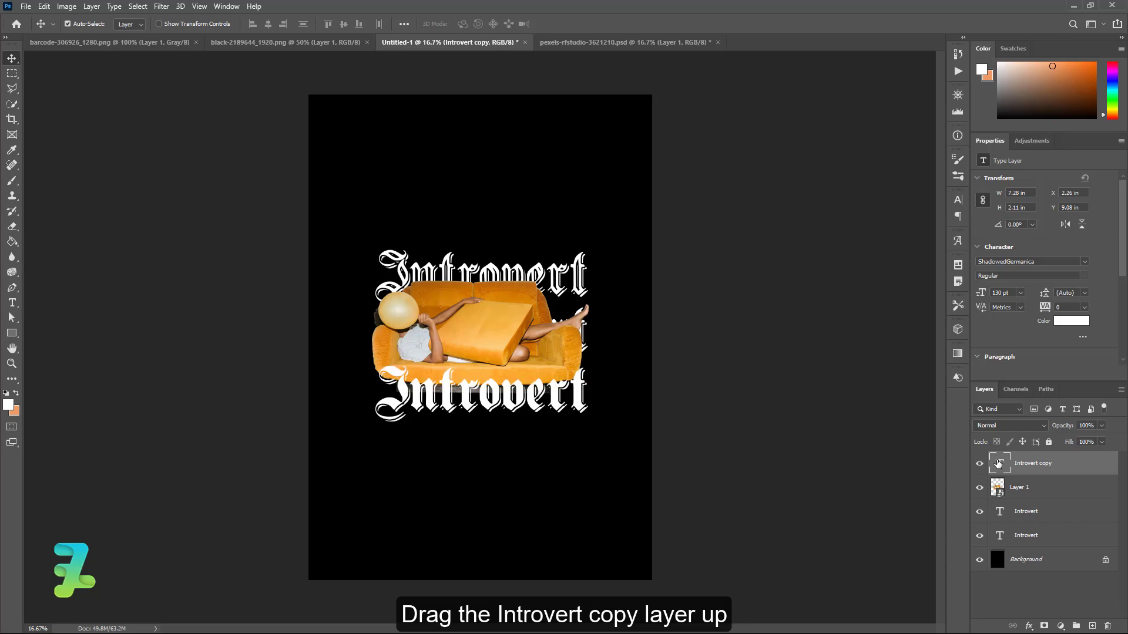
- Type 'Personality' in white NalikaSignature at 100 pt near the poster top
key(t)
click(1091, 626)
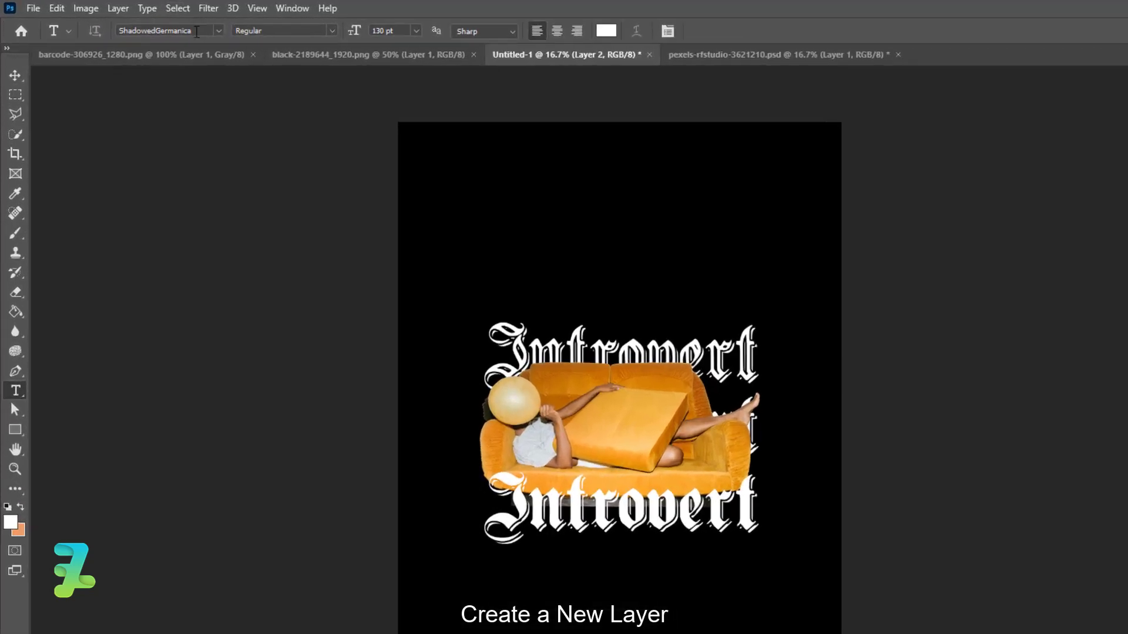
click(152, 23)
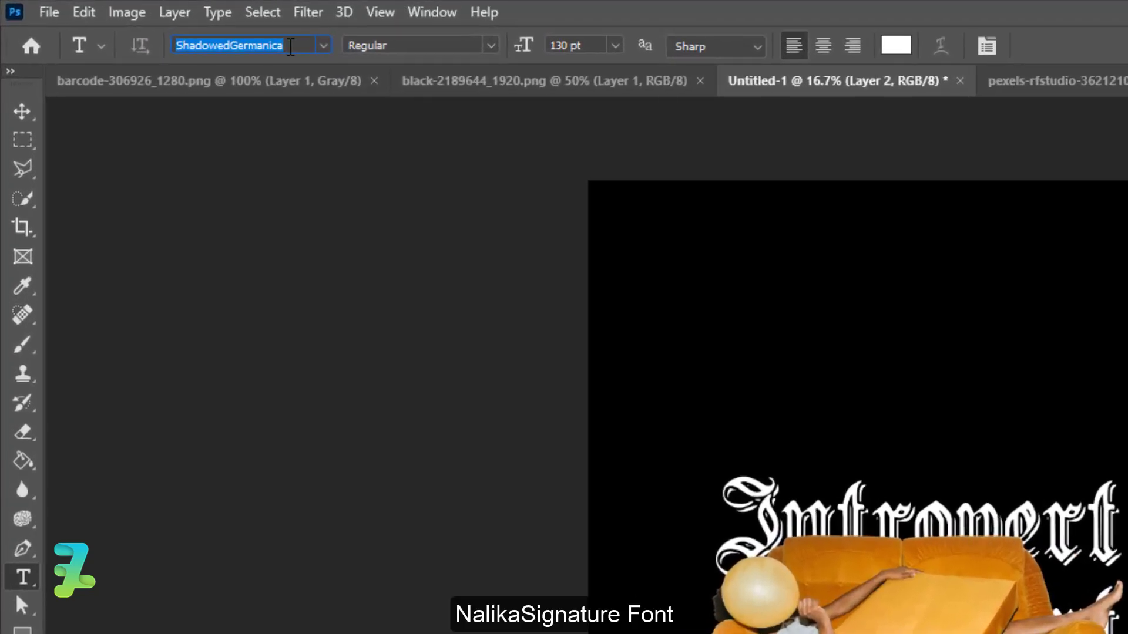
text(nalika)
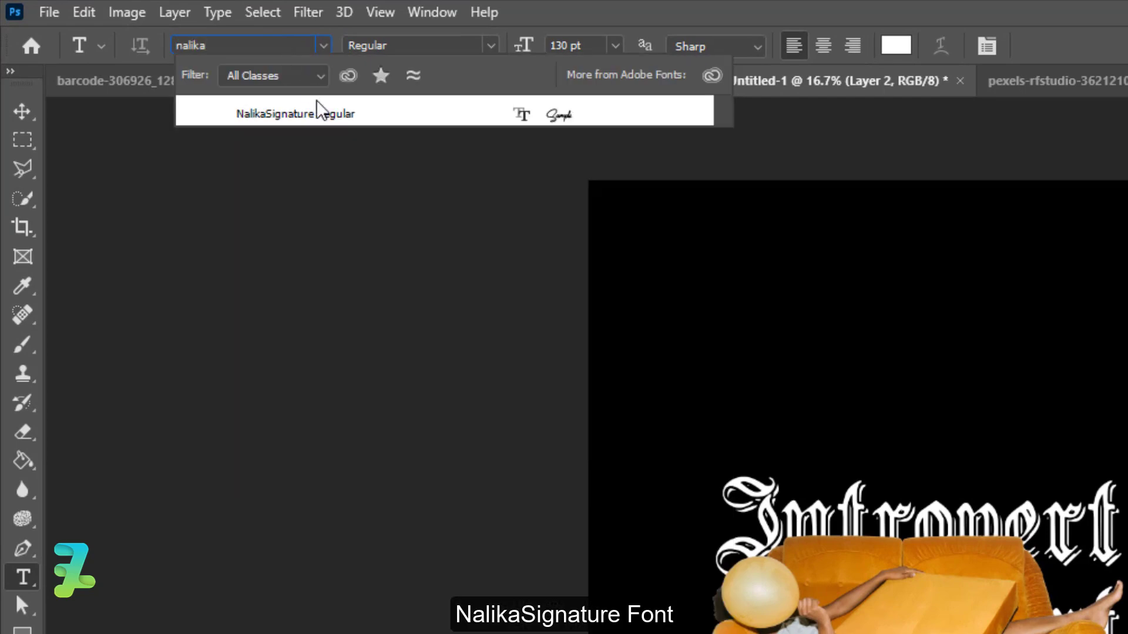
click(315, 112)
click(462, 212)
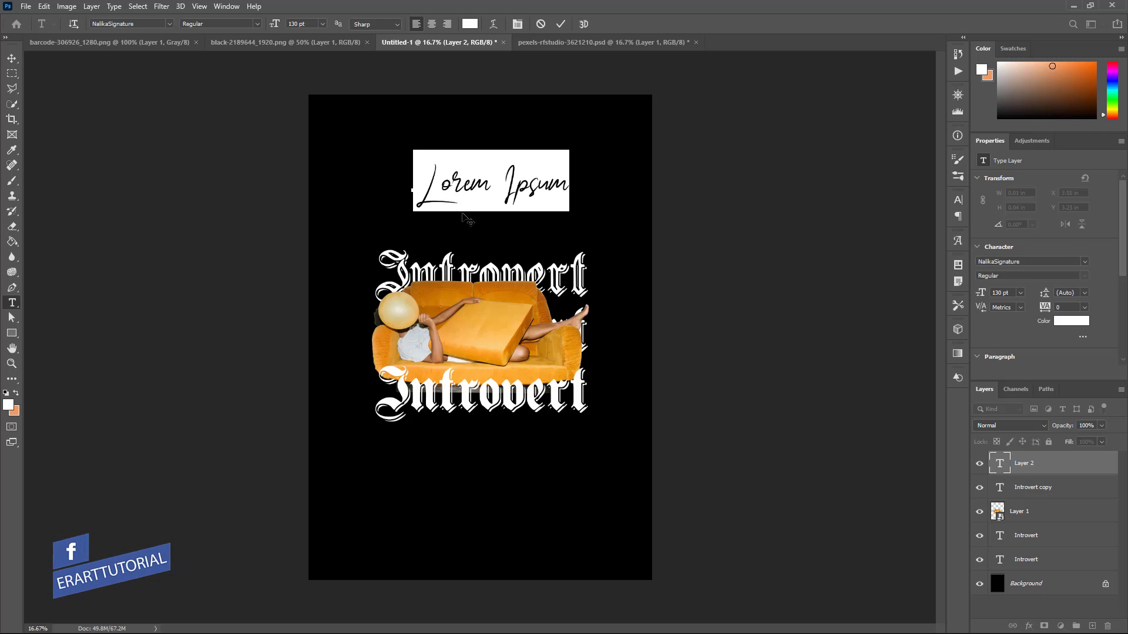
text(Pers)
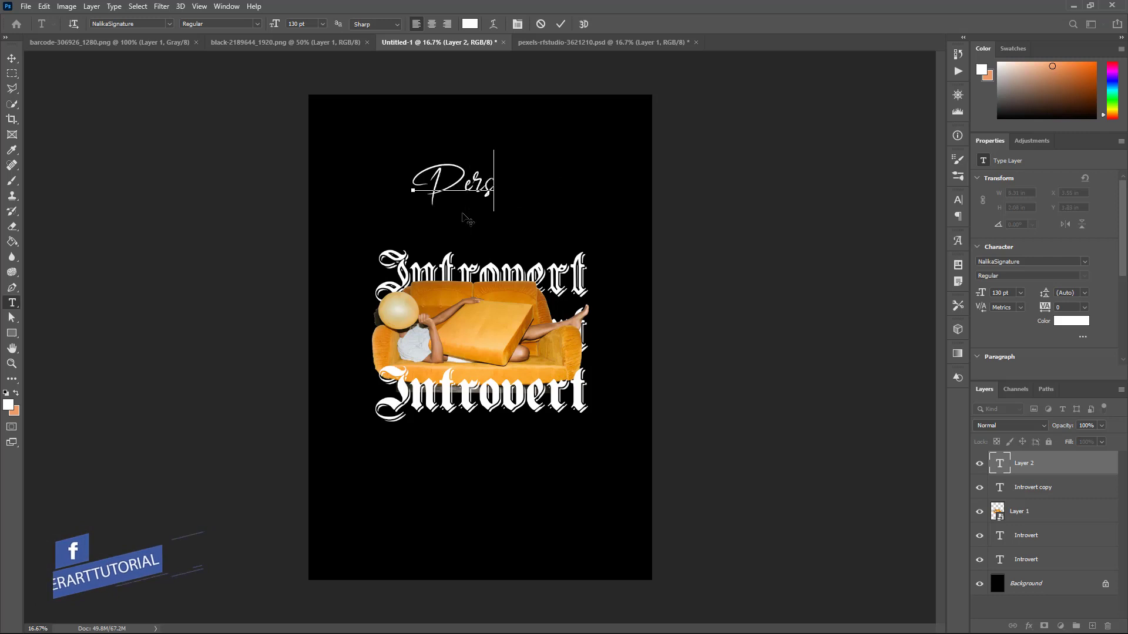
text(onality)
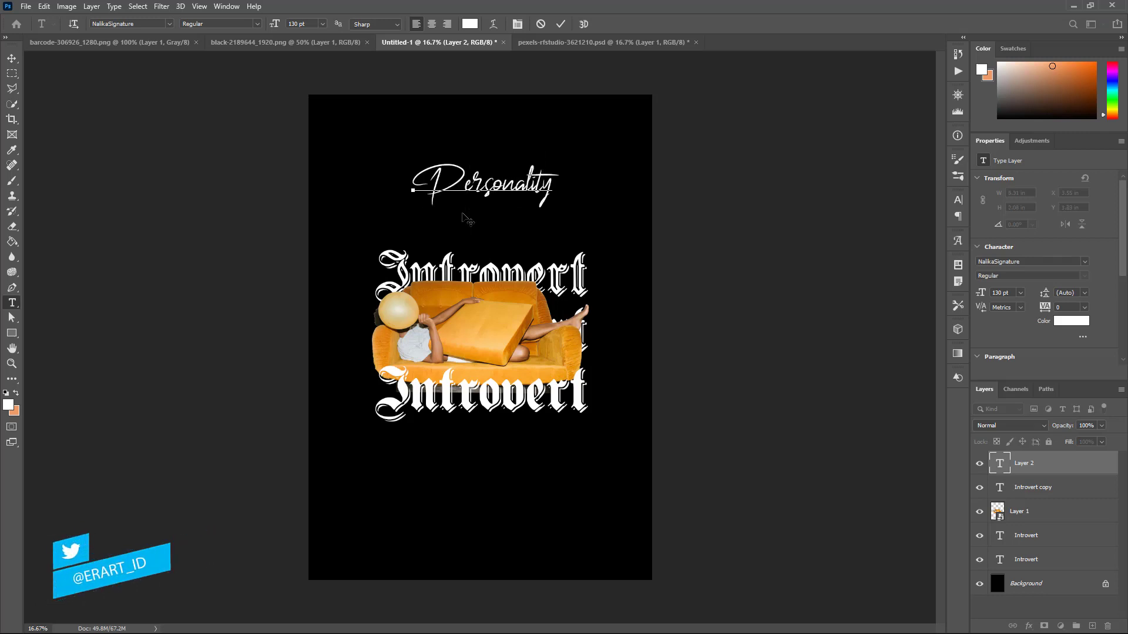
key(ctrl+a)
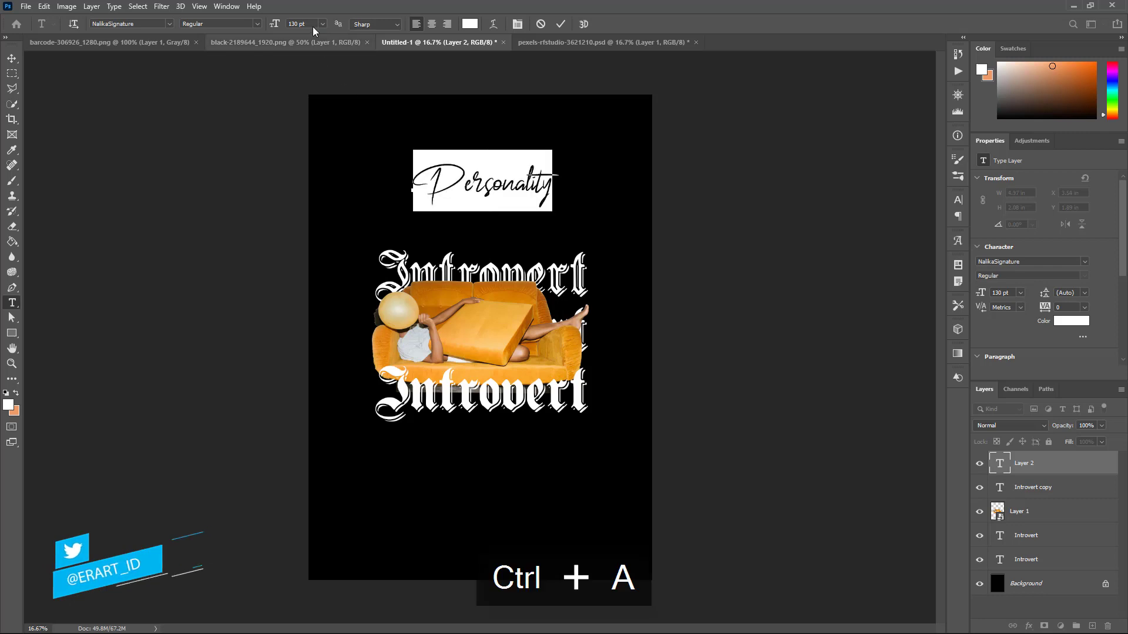
click(322, 24)
click(321, 30)
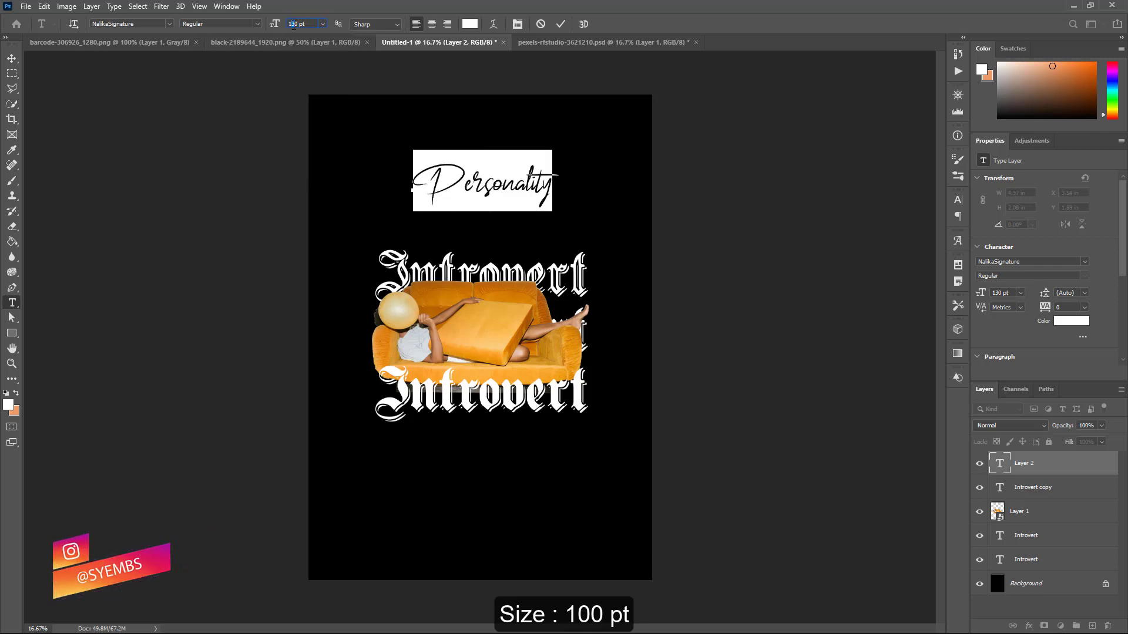
text(100)
click(12, 55)
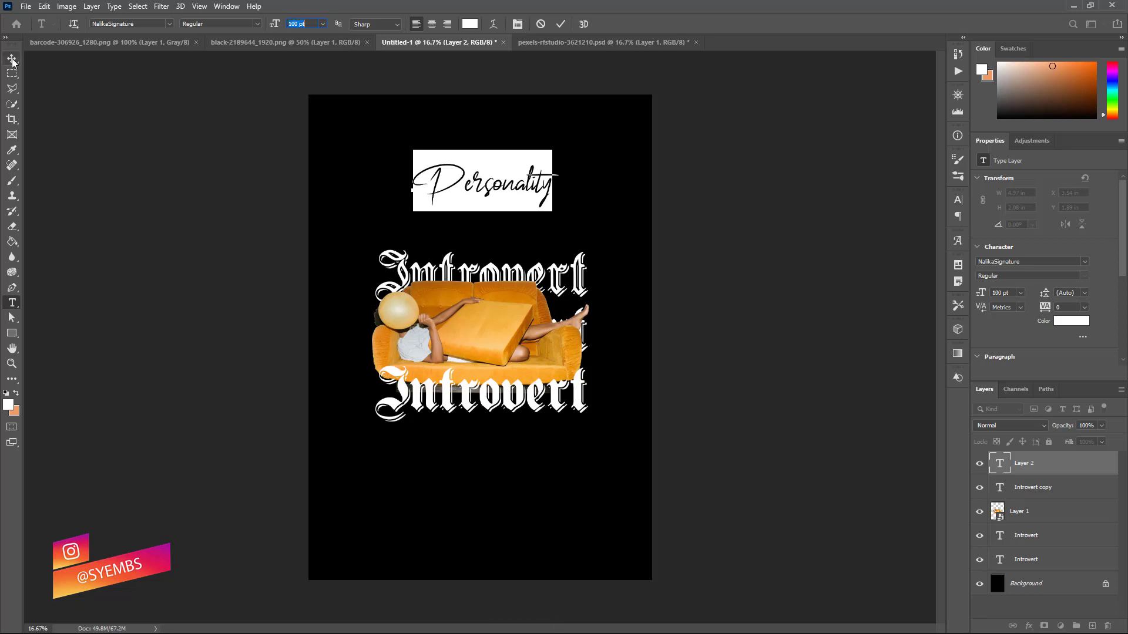
- Move the Personality text down onto the sofa and fine-tune its position
key(ctrl)
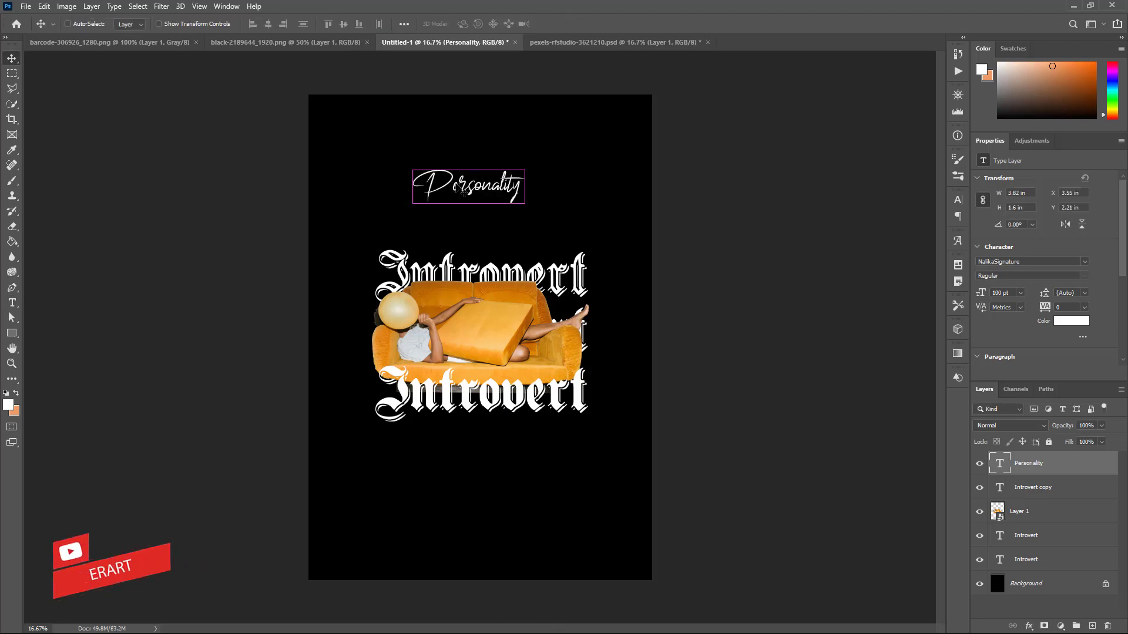
drag(462, 189, 527, 311)
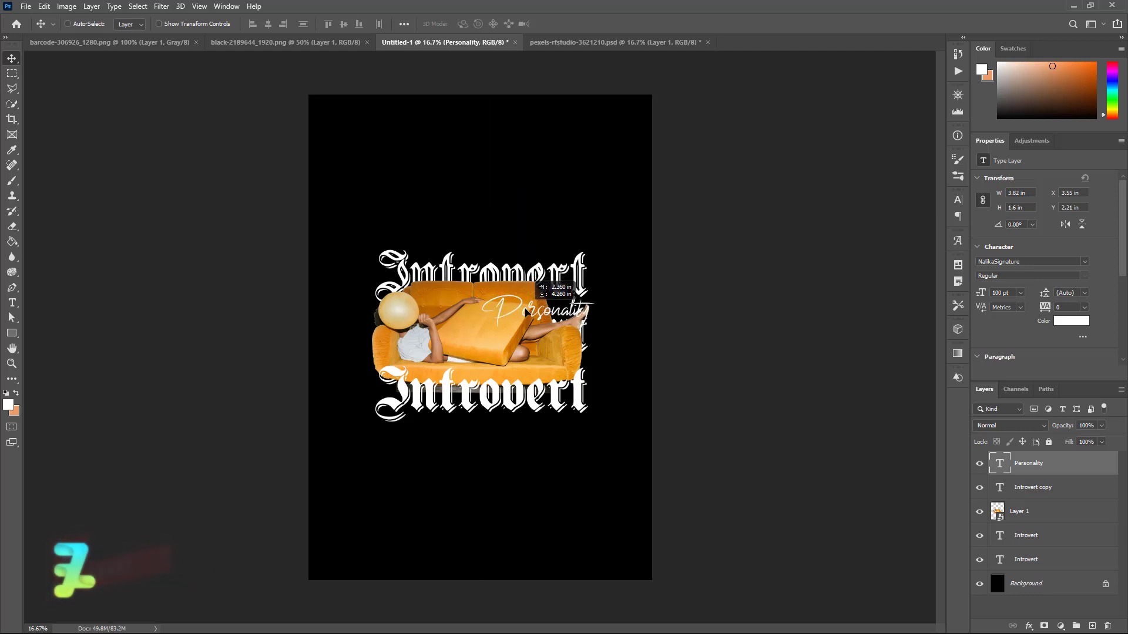
drag(528, 311, 530, 310)
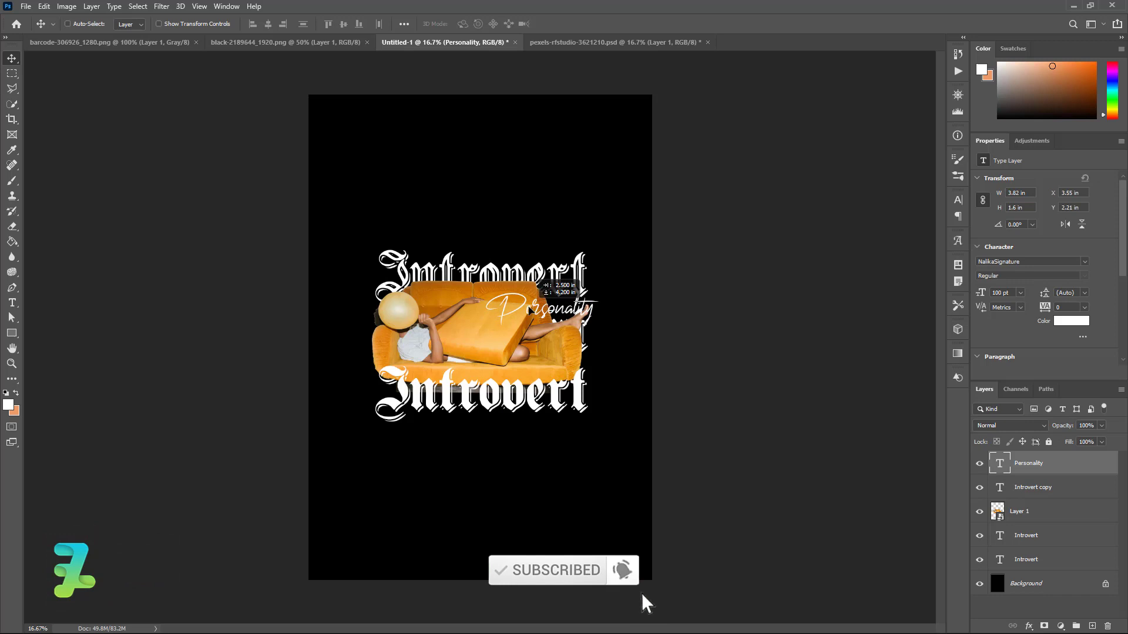
drag(529, 310, 530, 311)
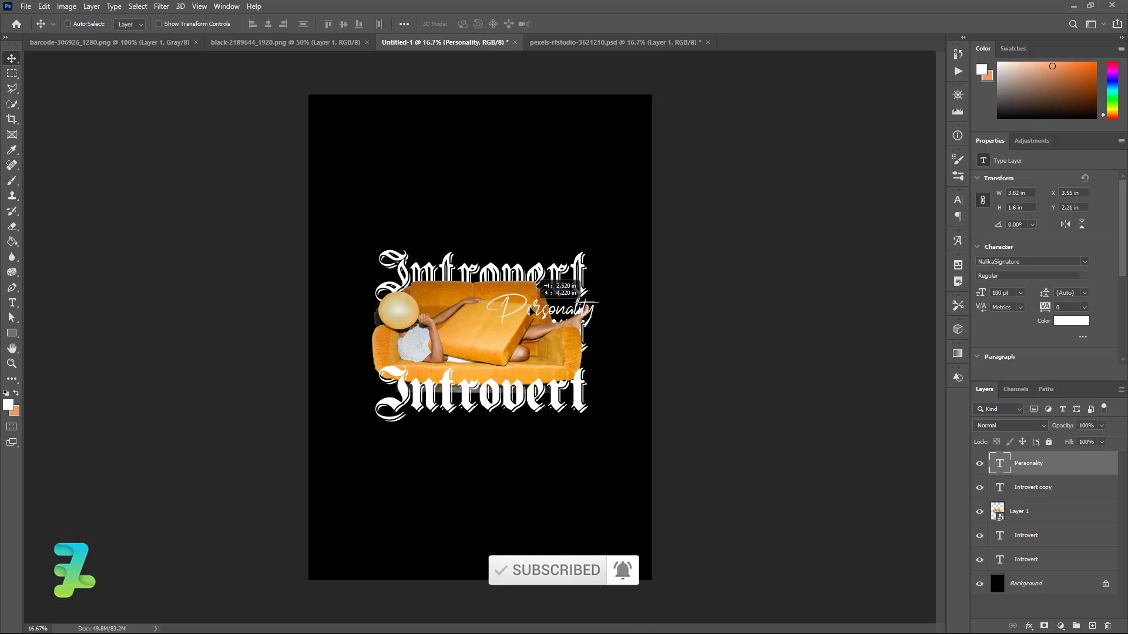
drag(531, 311, 520, 309)
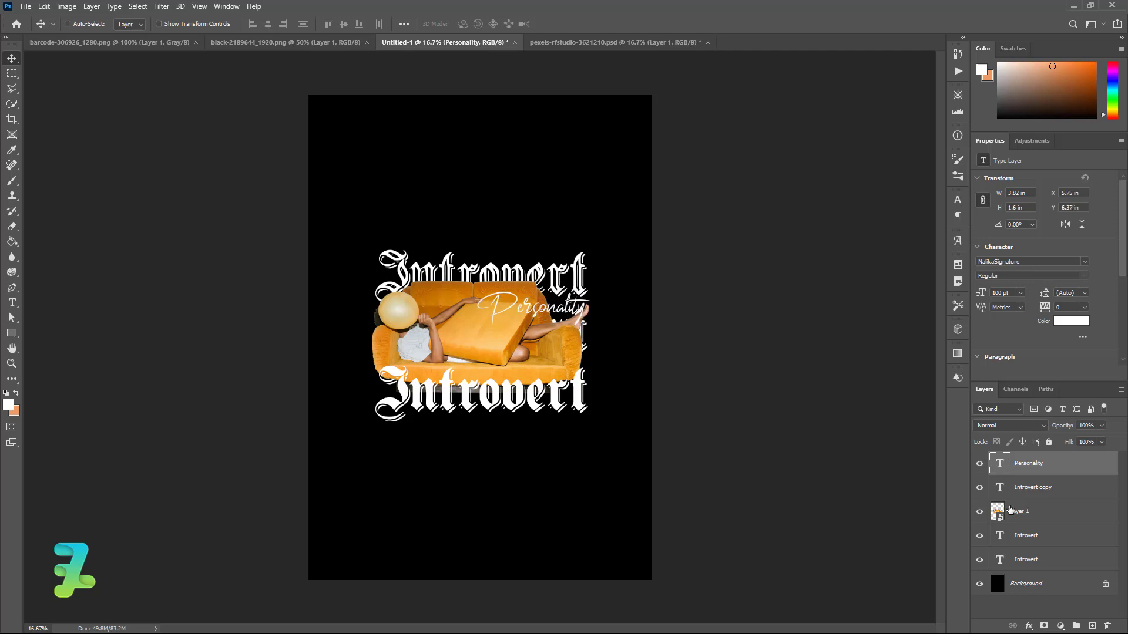
- Duplicate Personality and give the copy an inverted layer mask from the sofa cut-out
key(ctrl+j)
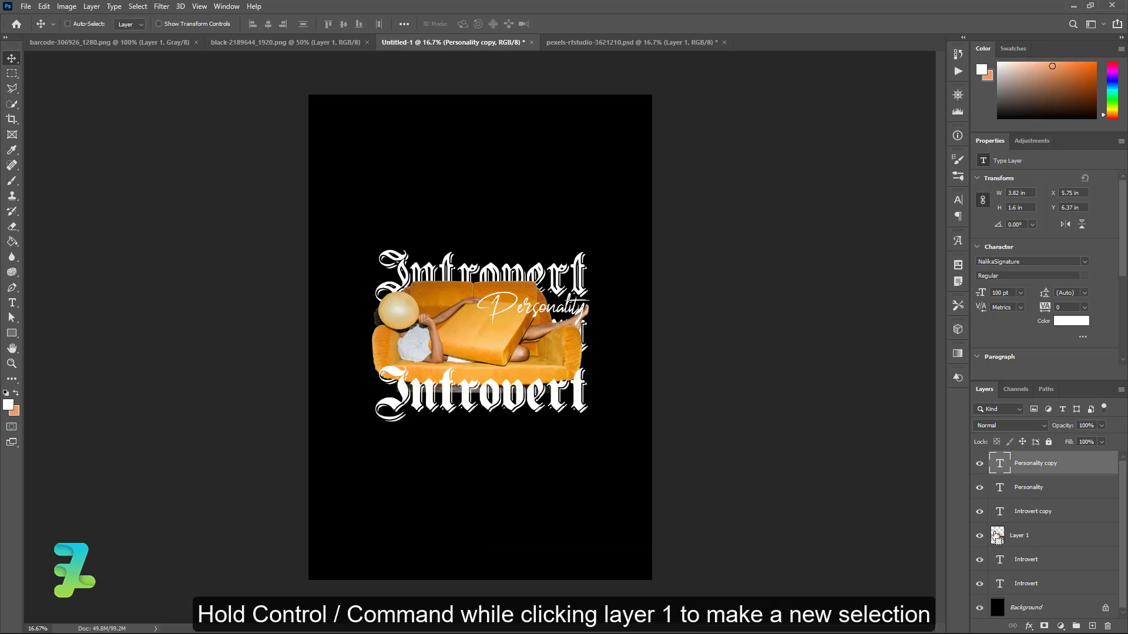
ctrl+click(996, 535)
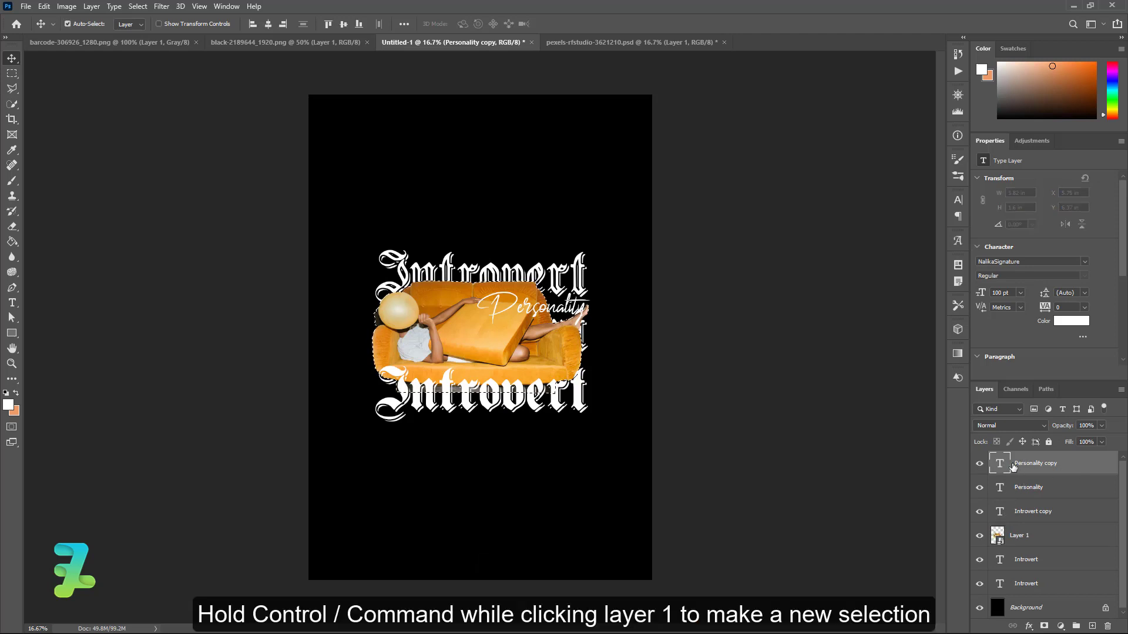
click(1044, 626)
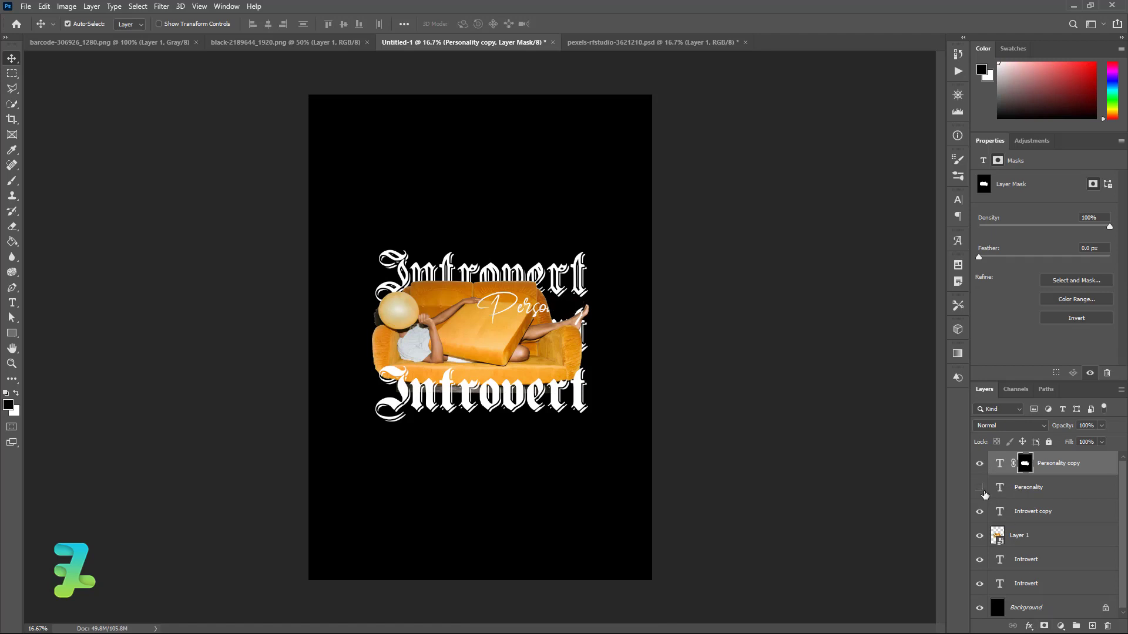
click(979, 487)
key(ctrl+i)
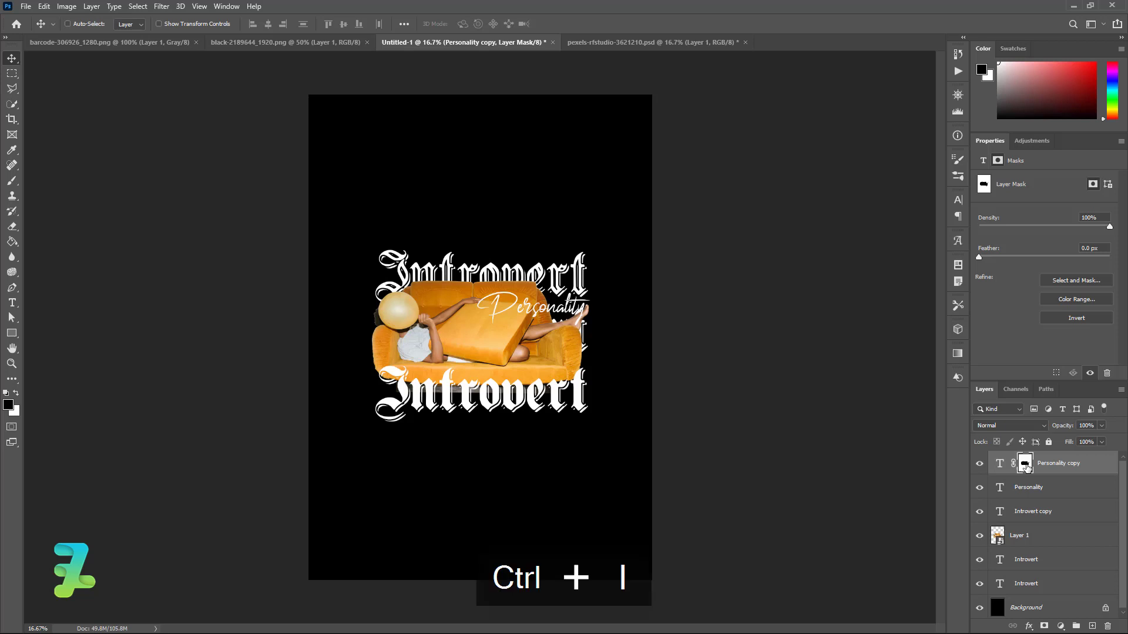
click(979, 487)
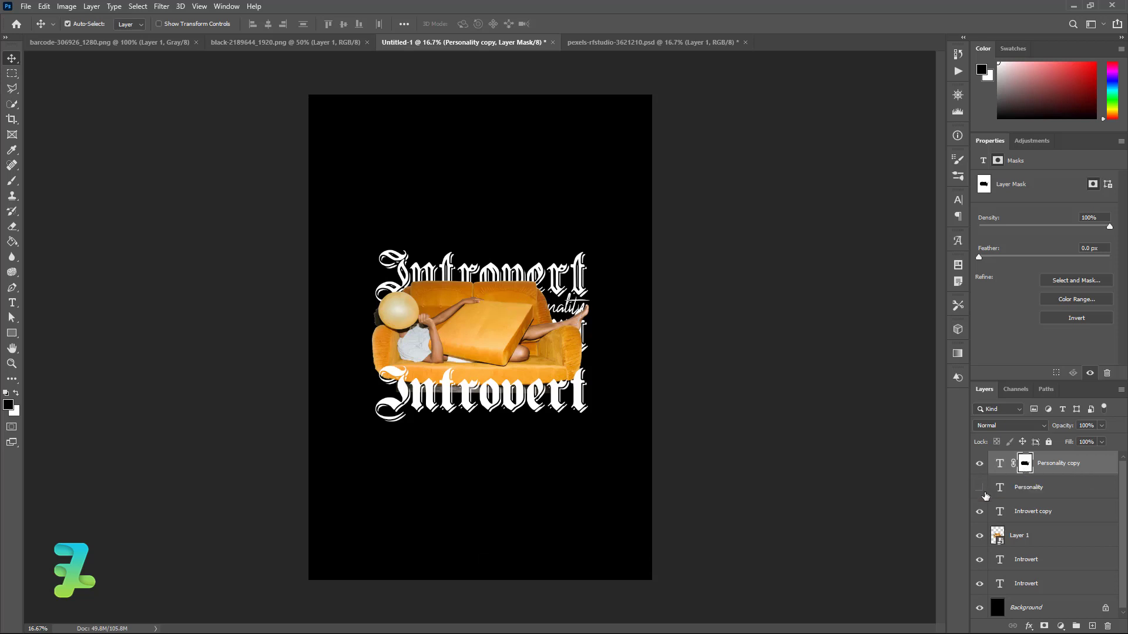
click(979, 487)
- Colour the masked Personality copy orange #ffa200 and commit the text
double_click(1000, 466)
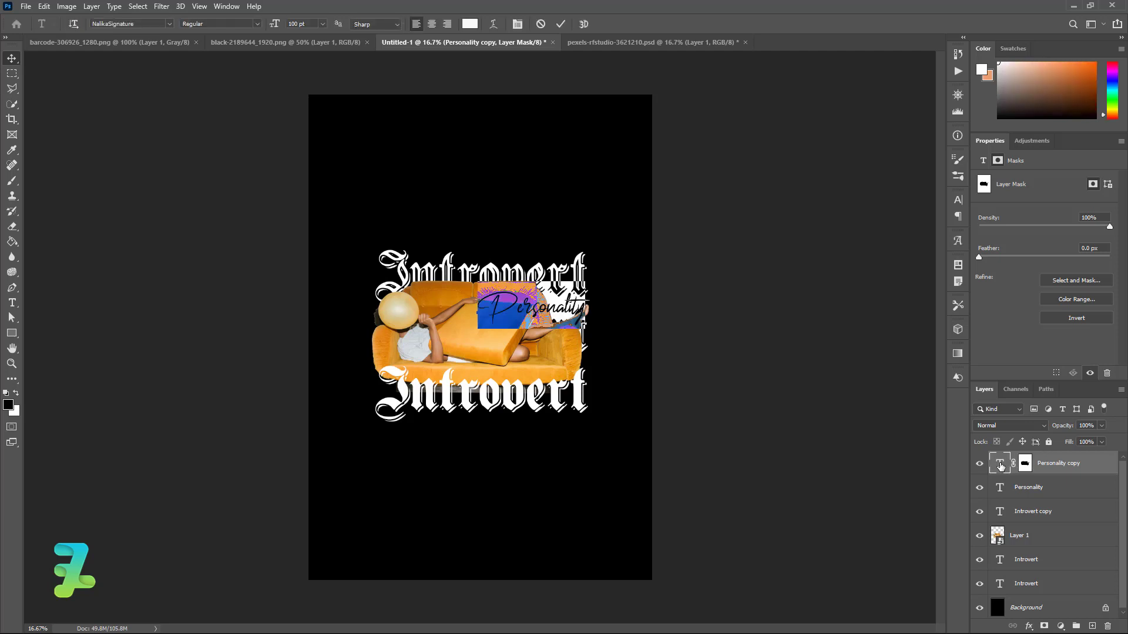
click(9, 406)
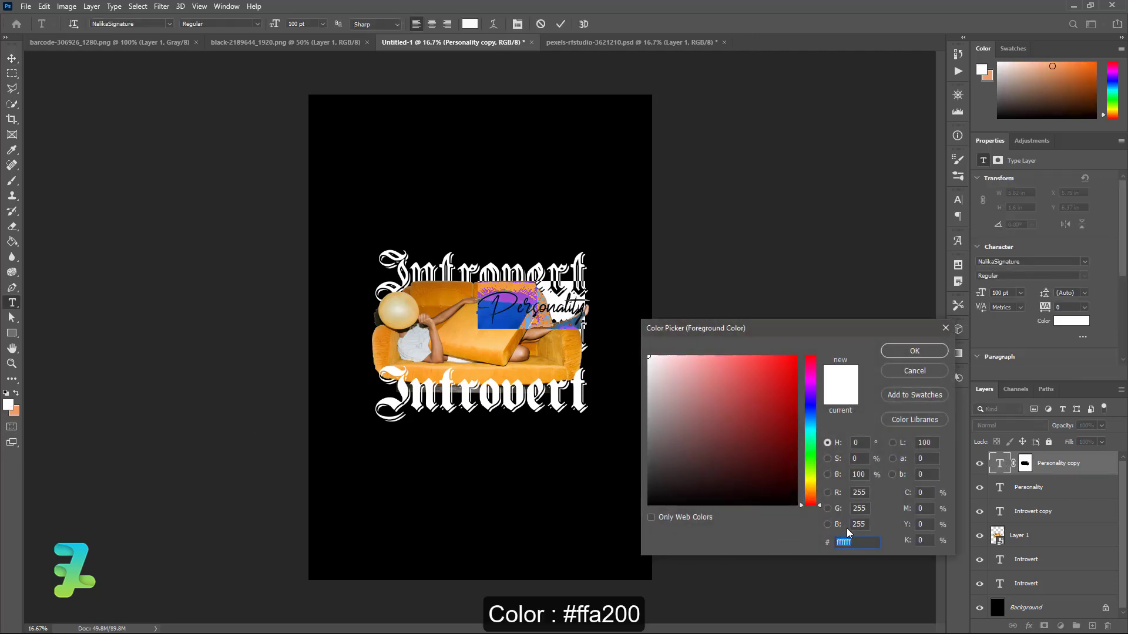
text(ffa)
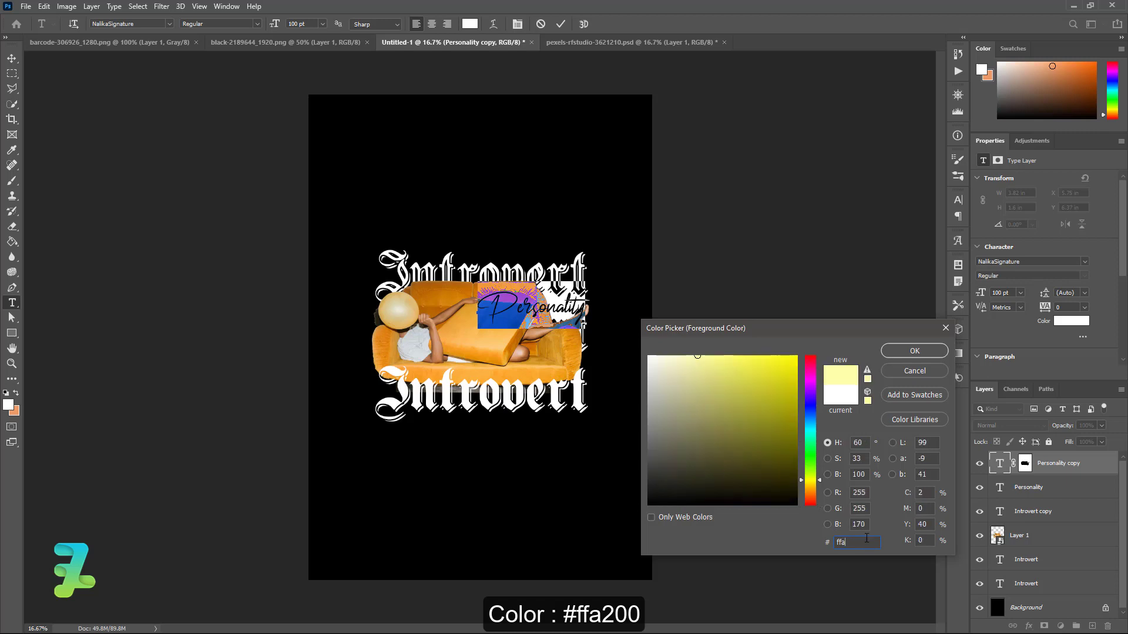
text(200)
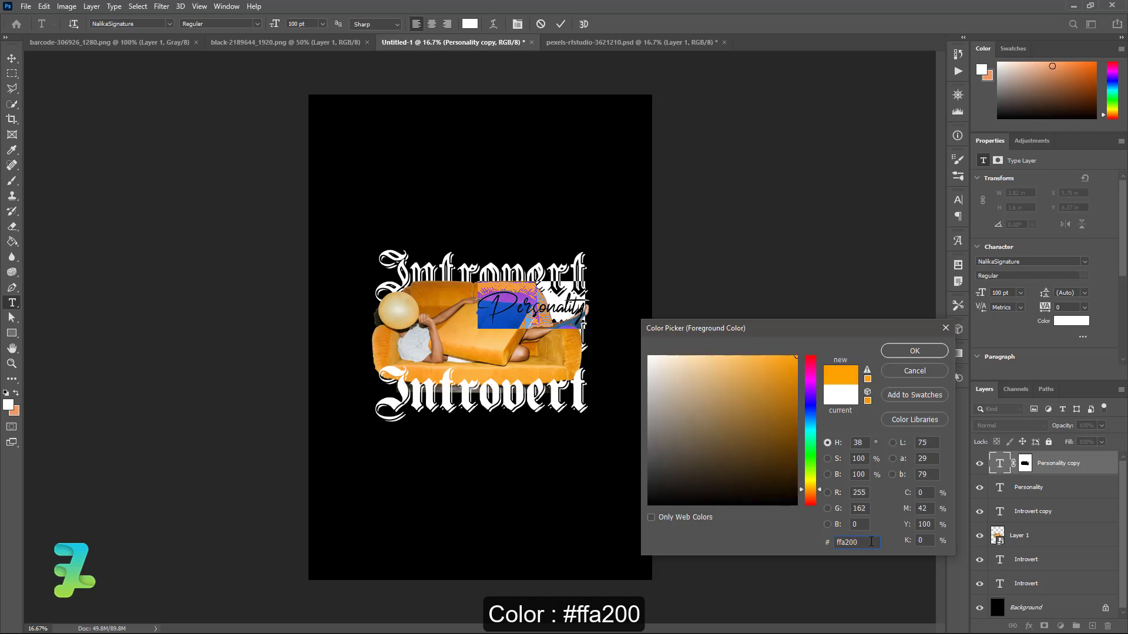
click(893, 353)
key(ctrl+Return)
key(v)
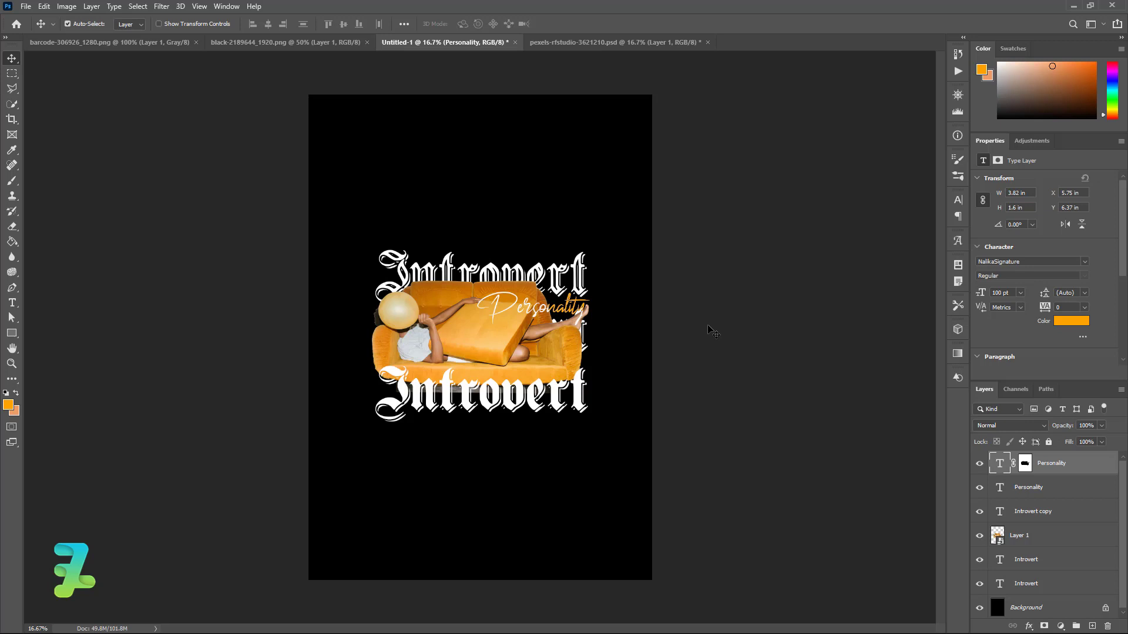
- Copy the brush-stroke PNG into the poster as Layer 2, placed below the sofa photo's Layer 1
key(ctrl+equal)
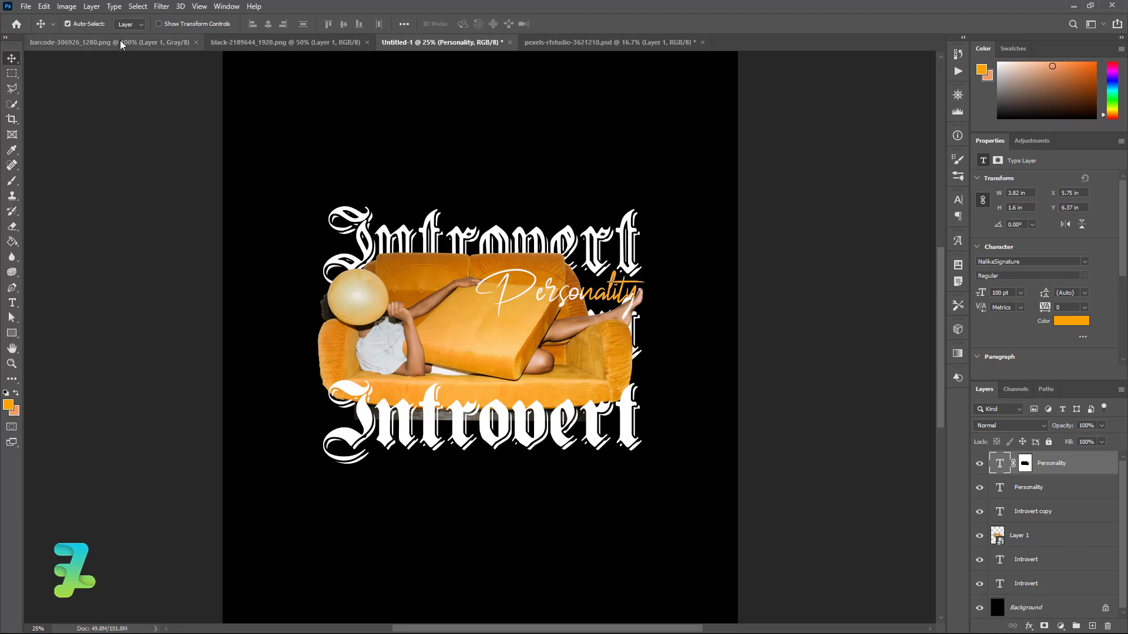
click(234, 43)
right_click(233, 45)
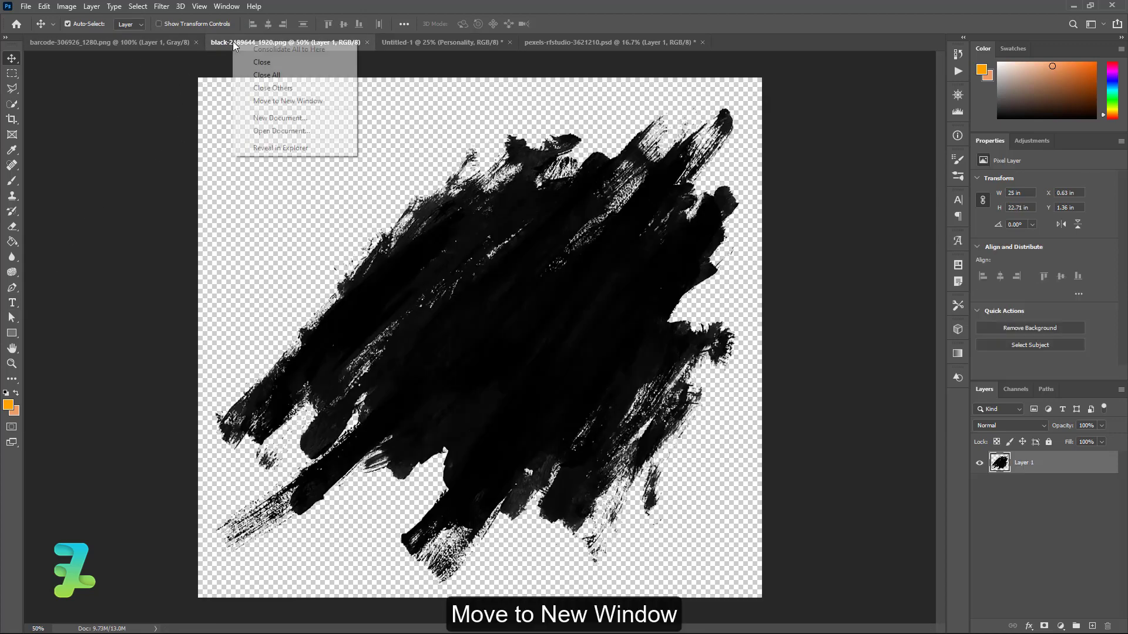
click(287, 101)
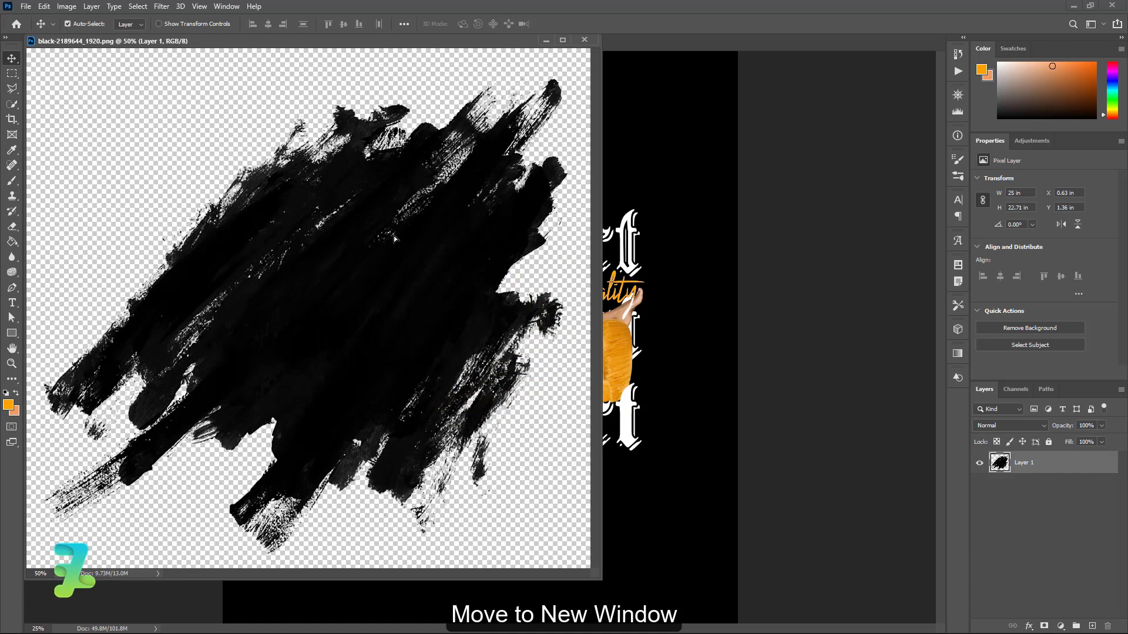
drag(394, 238, 693, 266)
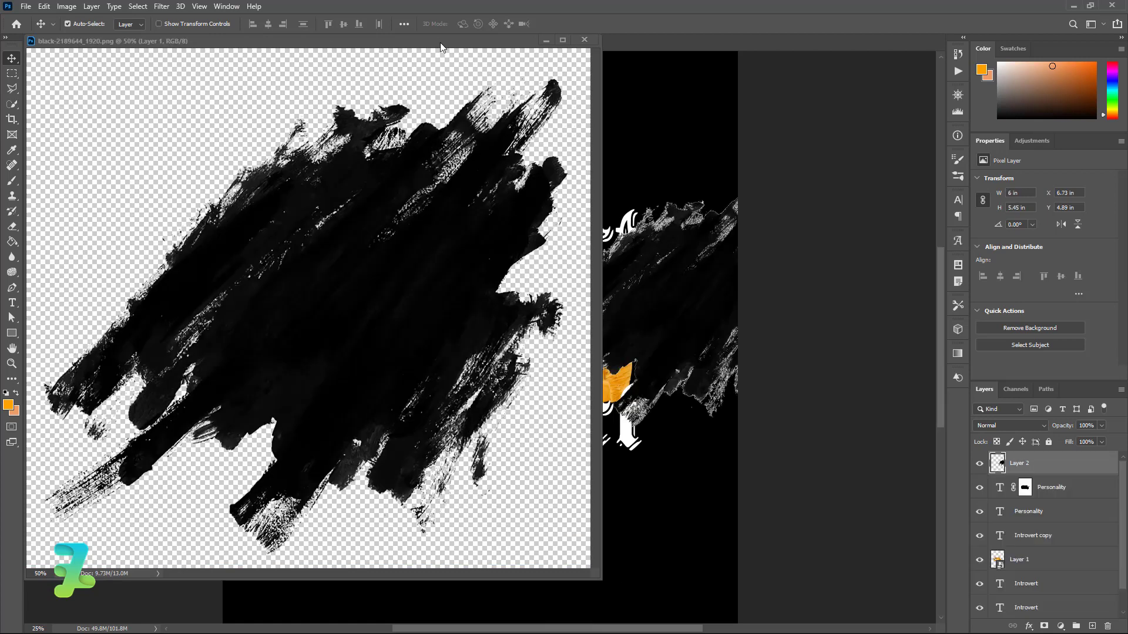
drag(442, 47, 589, 44)
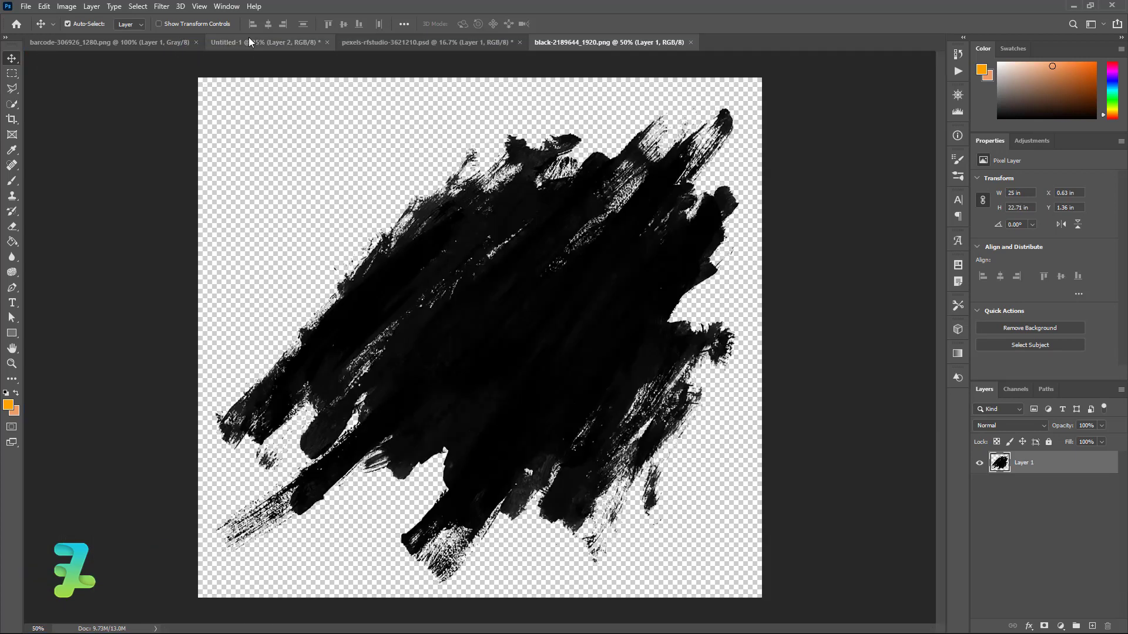
click(248, 40)
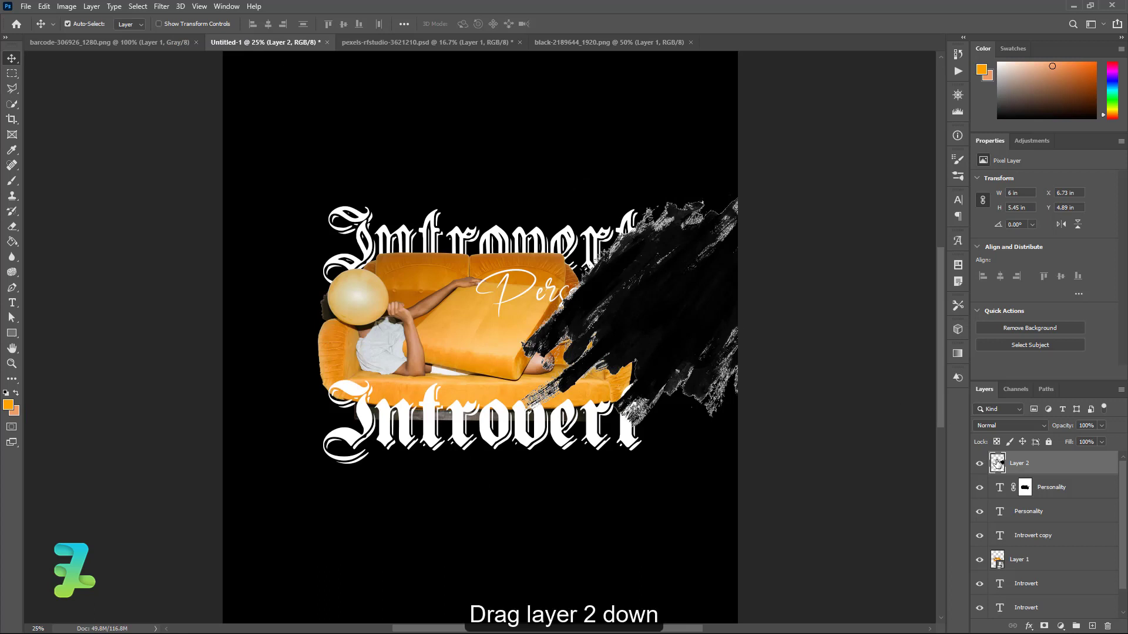
drag(1001, 465, 1018, 557)
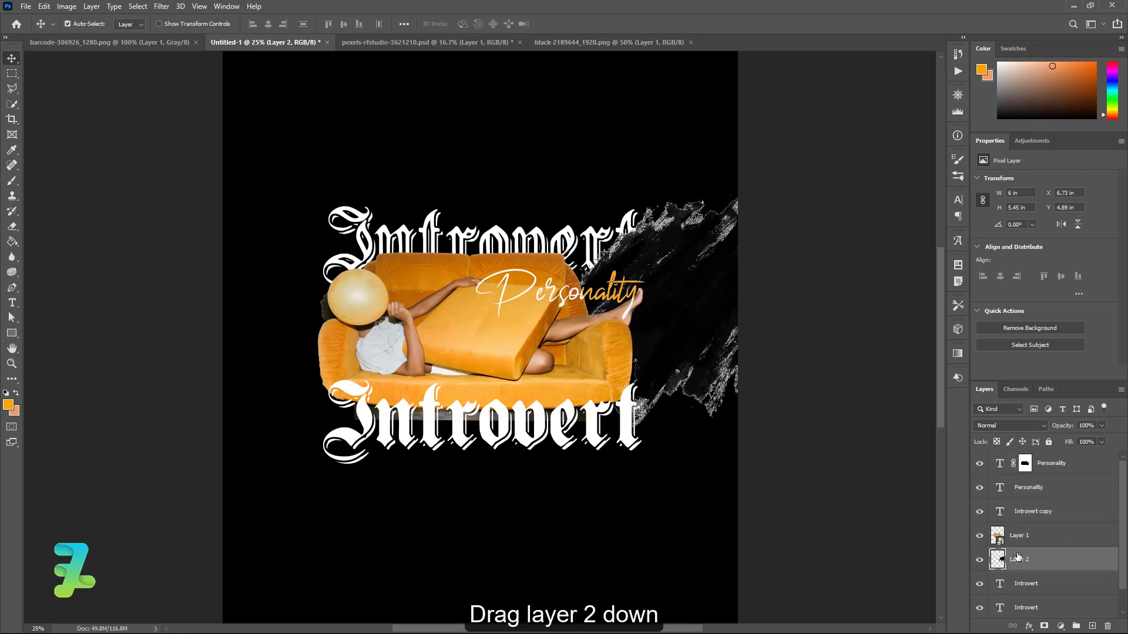
key(ctrl)
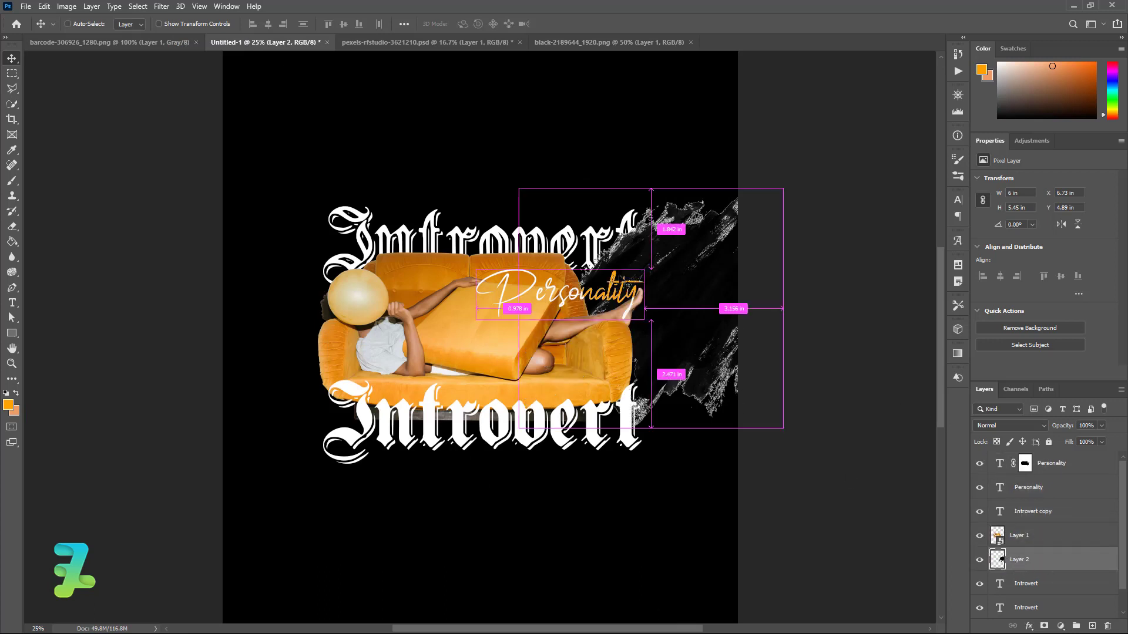
- Centre the brush strokes horizontally and vertically on the poster canvas
key(ctrl+a)
click(268, 24)
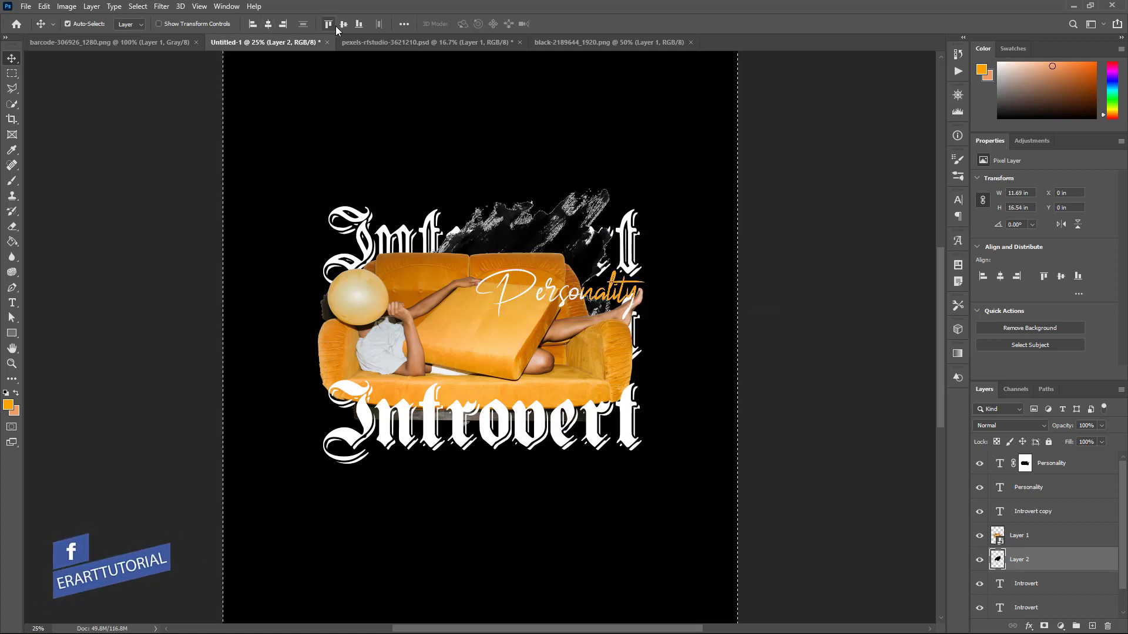
click(343, 23)
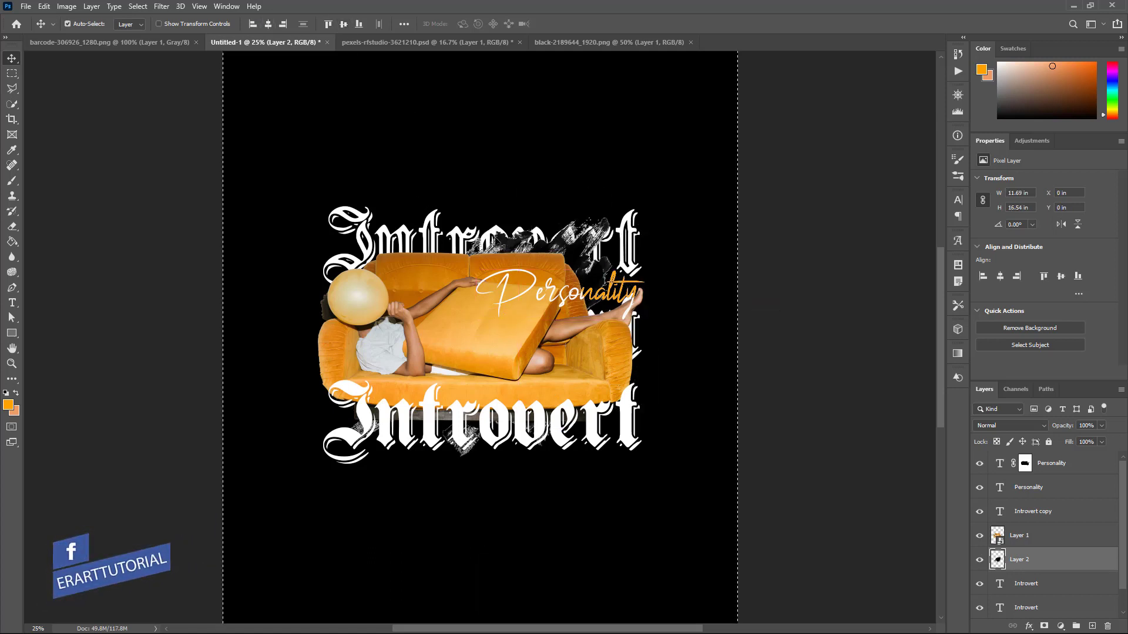
key(ctrl+d)
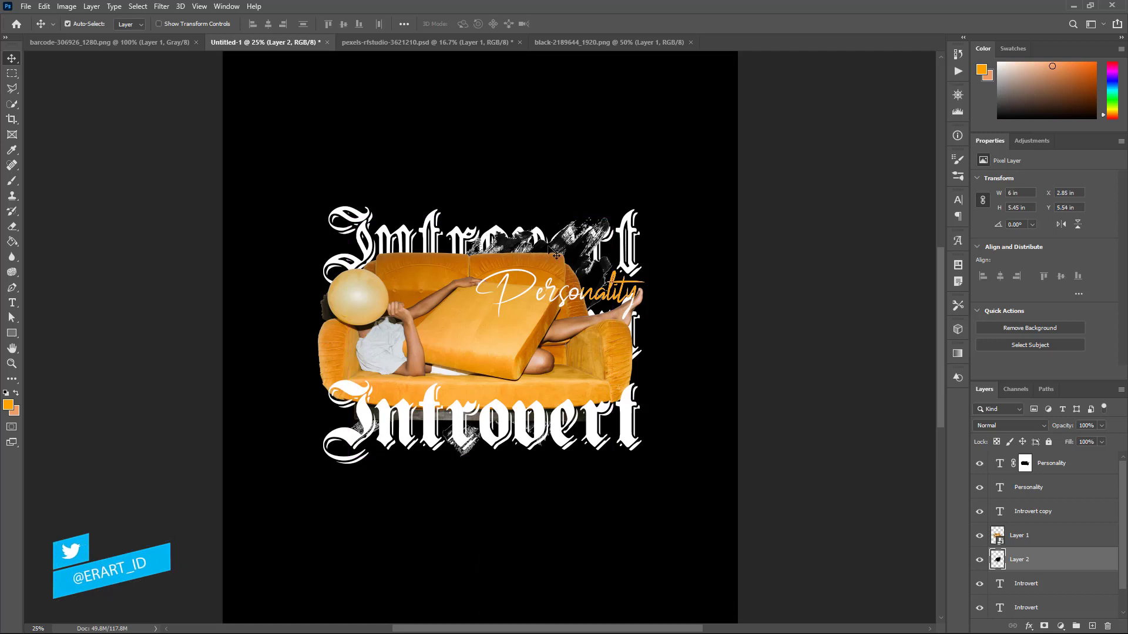
- Enlarge the brush strokes to about 114% and move their layer below the Introvert layers
key(ctrl+t)
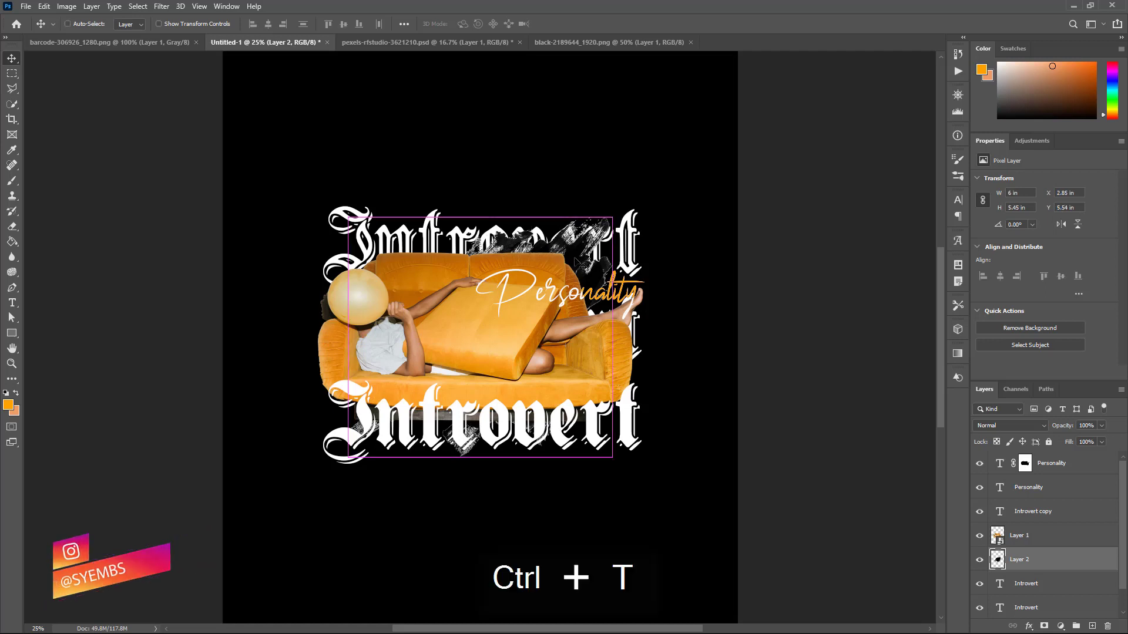
drag(612, 218, 637, 203)
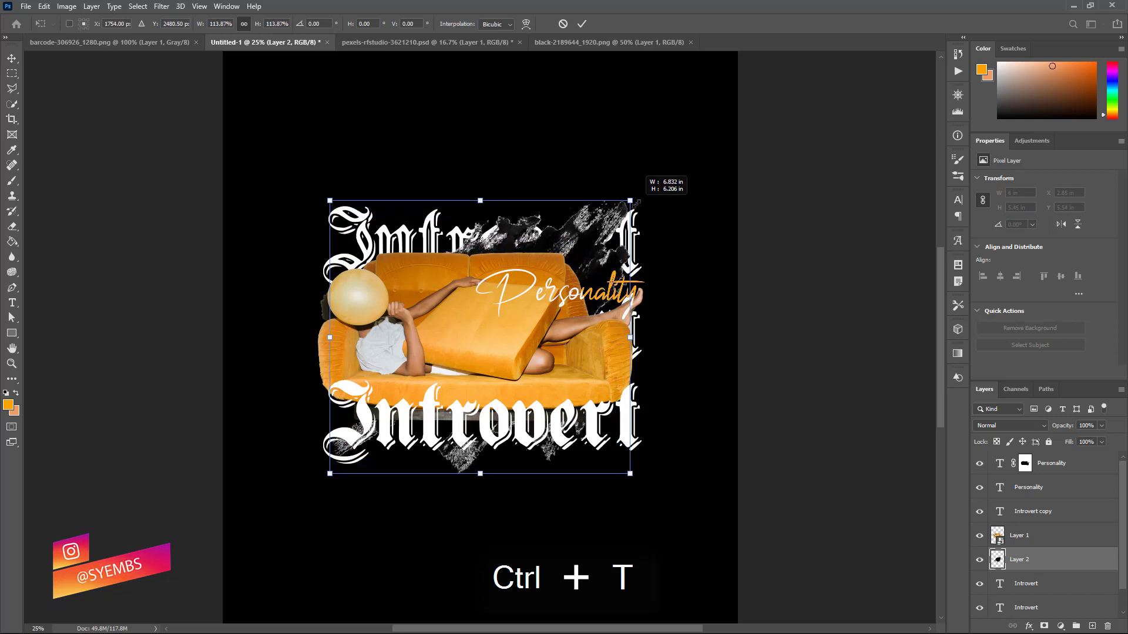
key(Return)
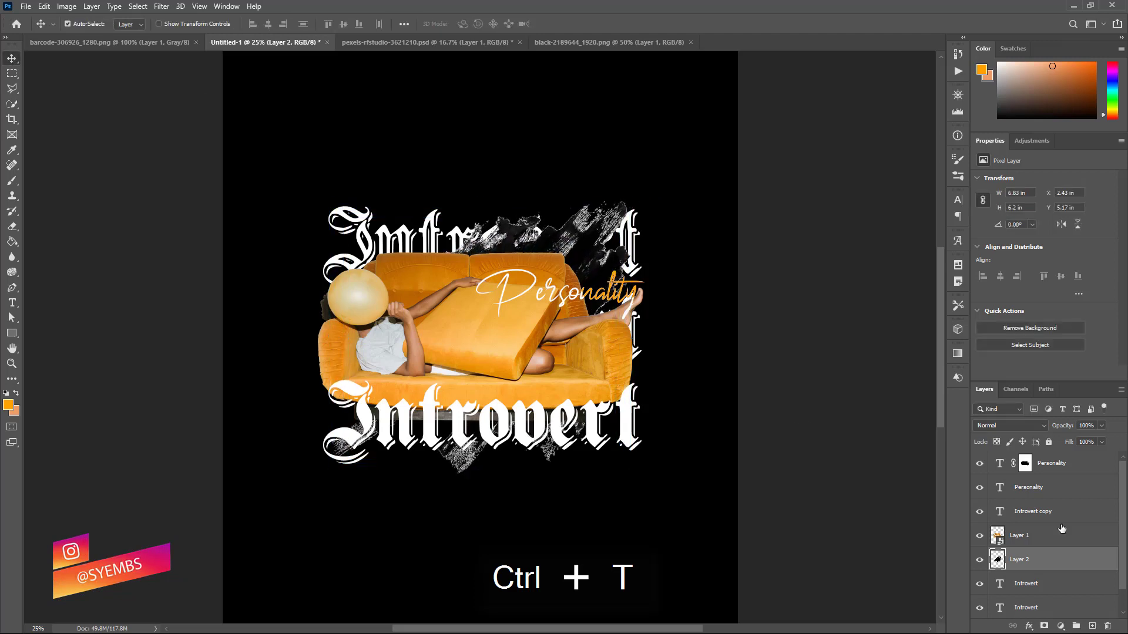
scroll(1046, 534, down, 1)
mouse_move(1006, 535)
mouse_down()
mouse_move(1017, 581)
mouse_move(1037, 595)
mouse_up()
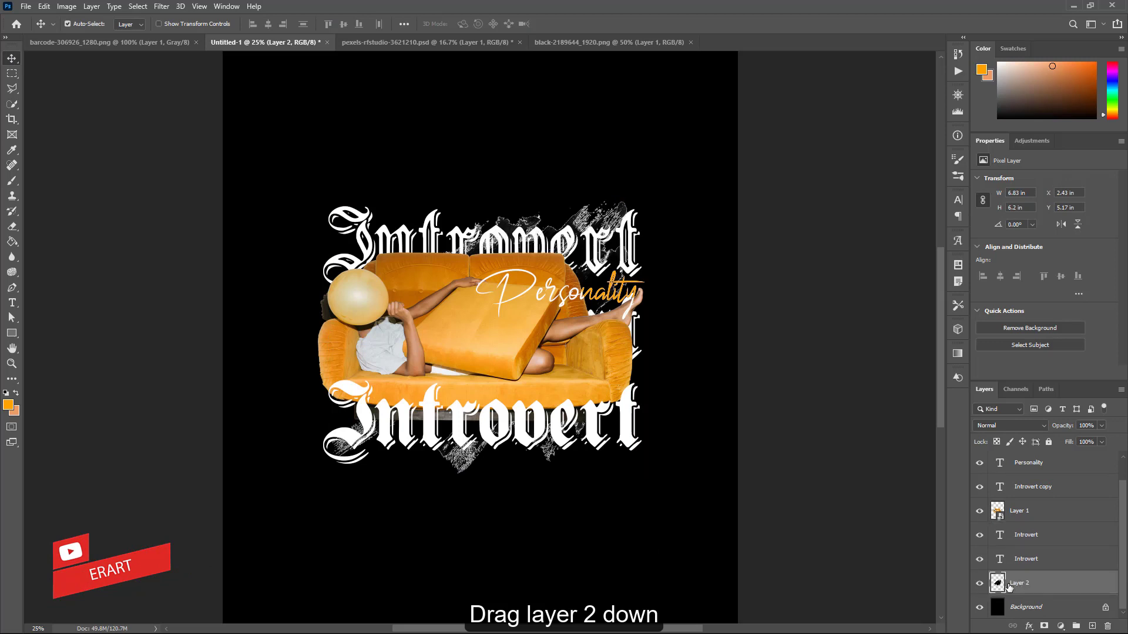
- Give the brush strokes a #ffa200 orange colour overlay and shift them up-left behind the sofa
double_click(1050, 583)
click(658, 369)
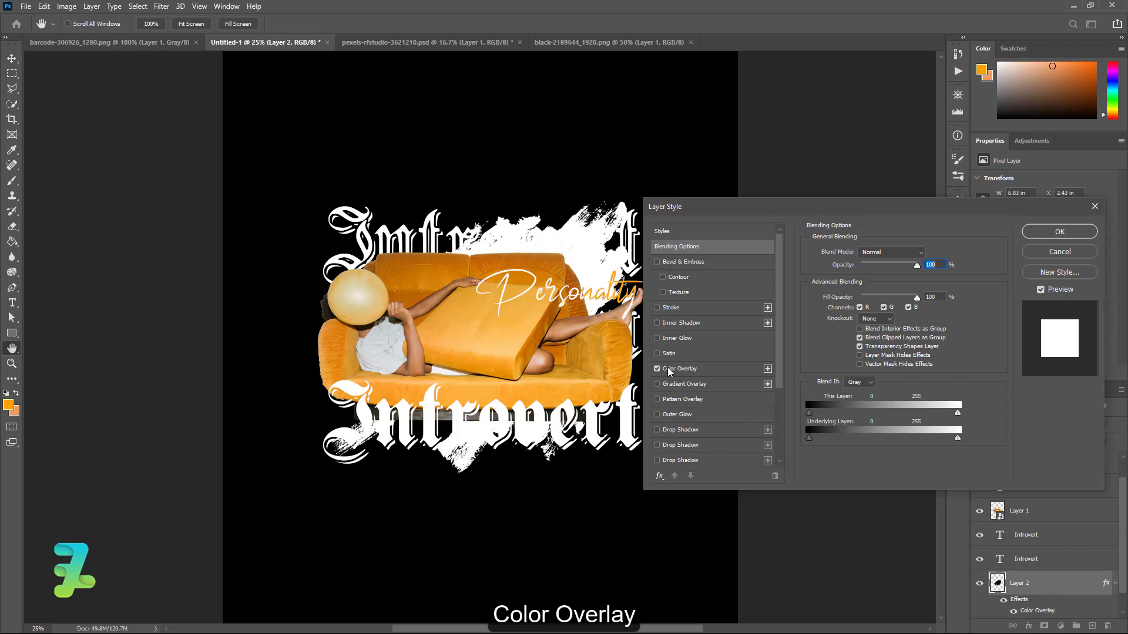
click(666, 370)
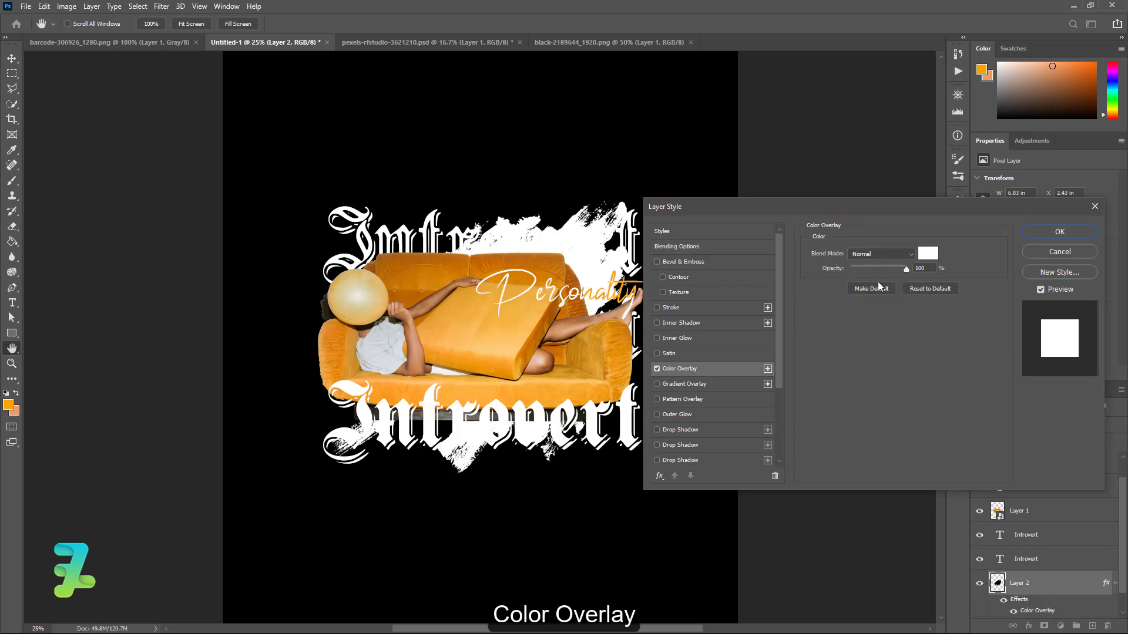
click(933, 254)
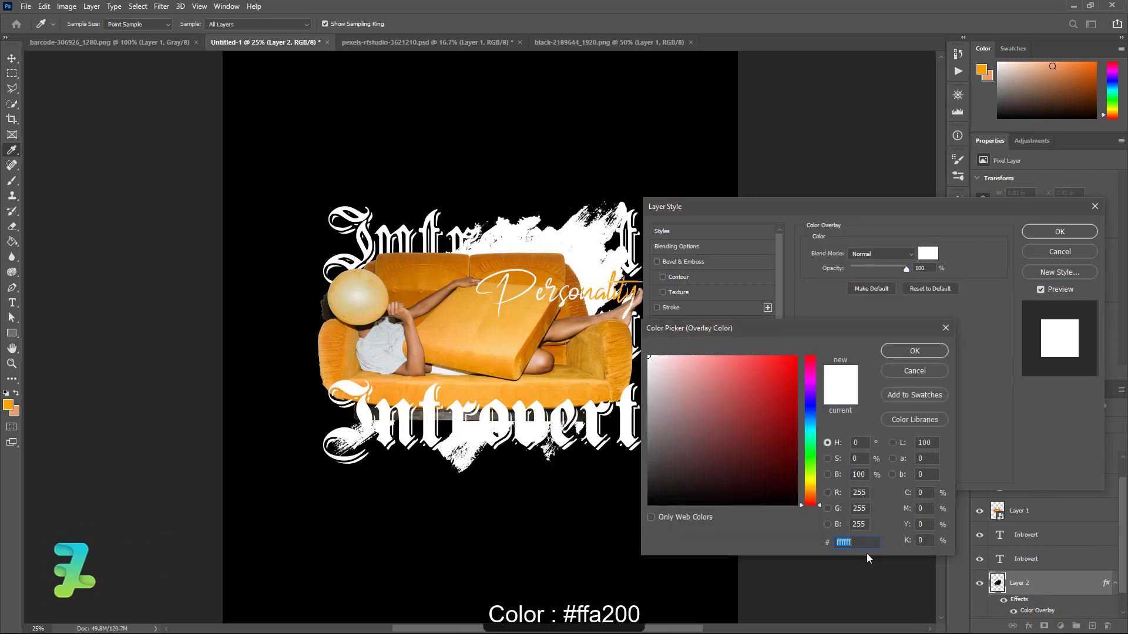
text(ffa2)
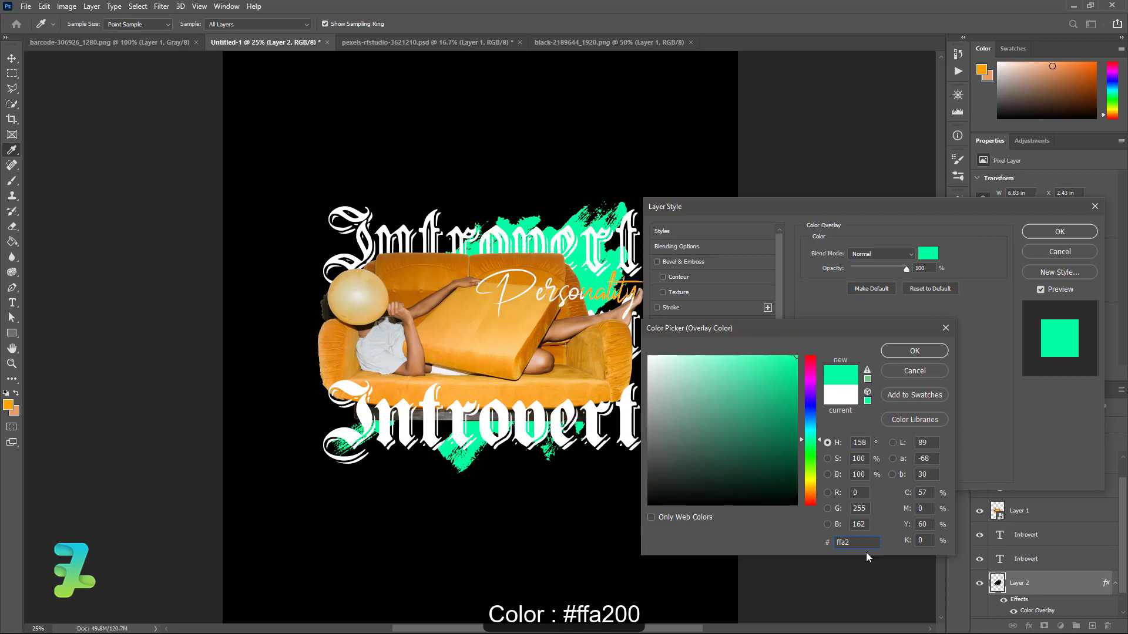
text(00)
click(909, 351)
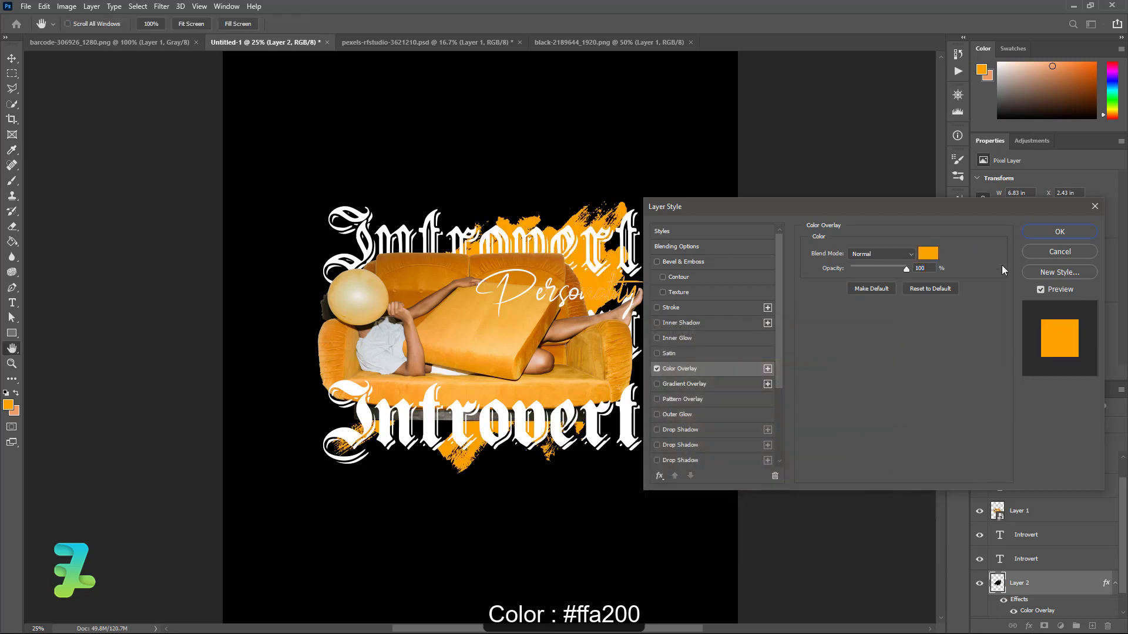
click(1047, 231)
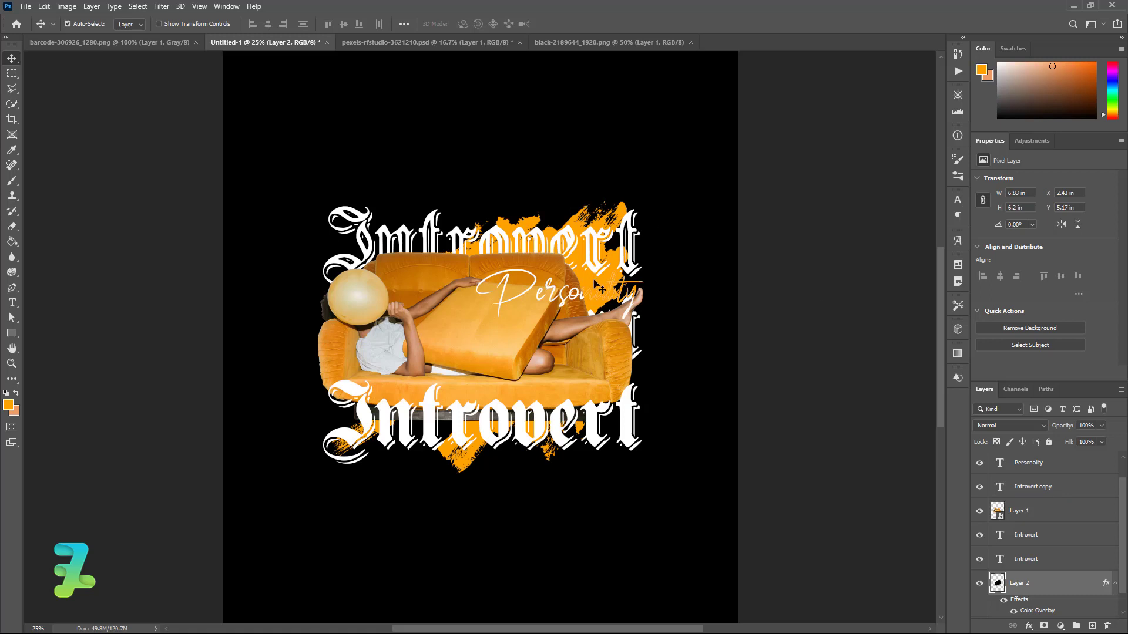
drag(599, 287, 562, 249)
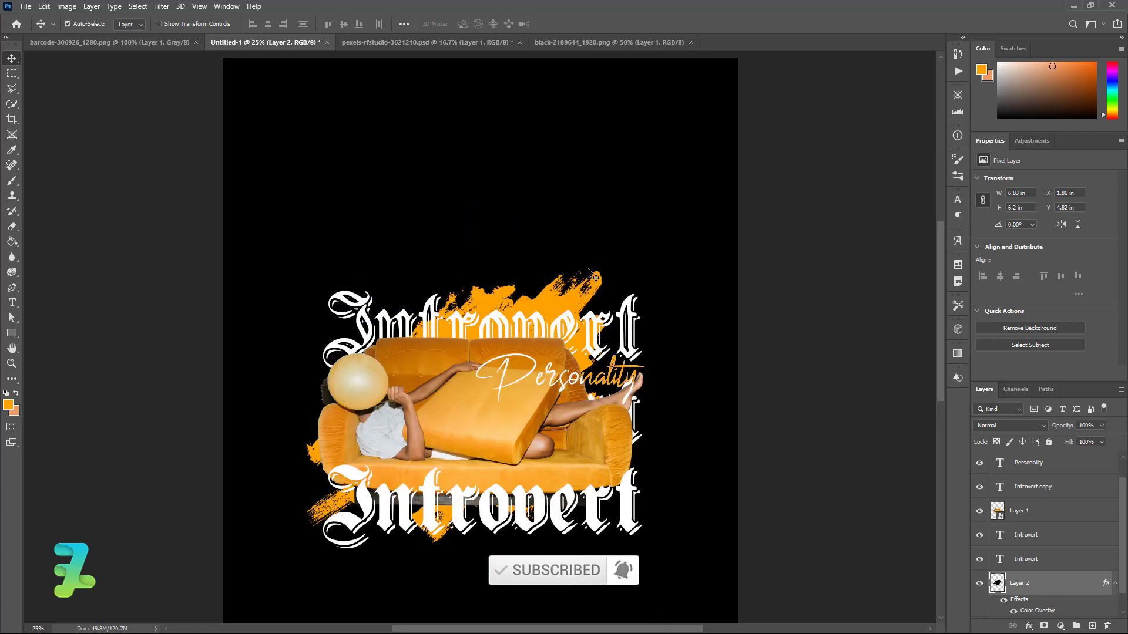
- Type the heading "I'M AN" above the artwork in the Bebas font
click(12, 303)
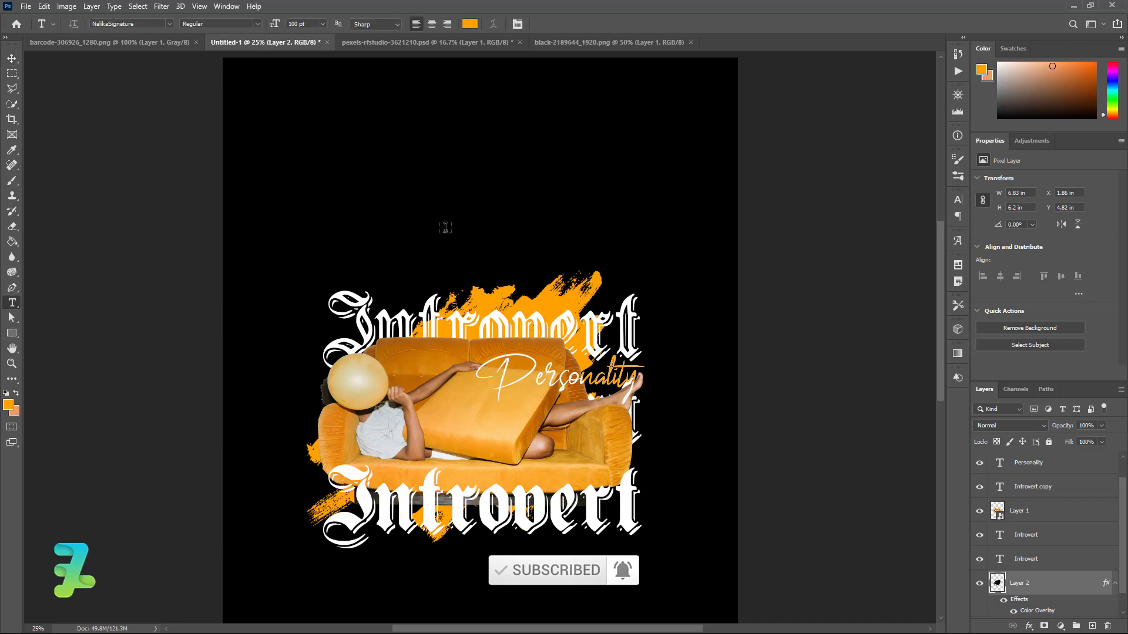
click(431, 200)
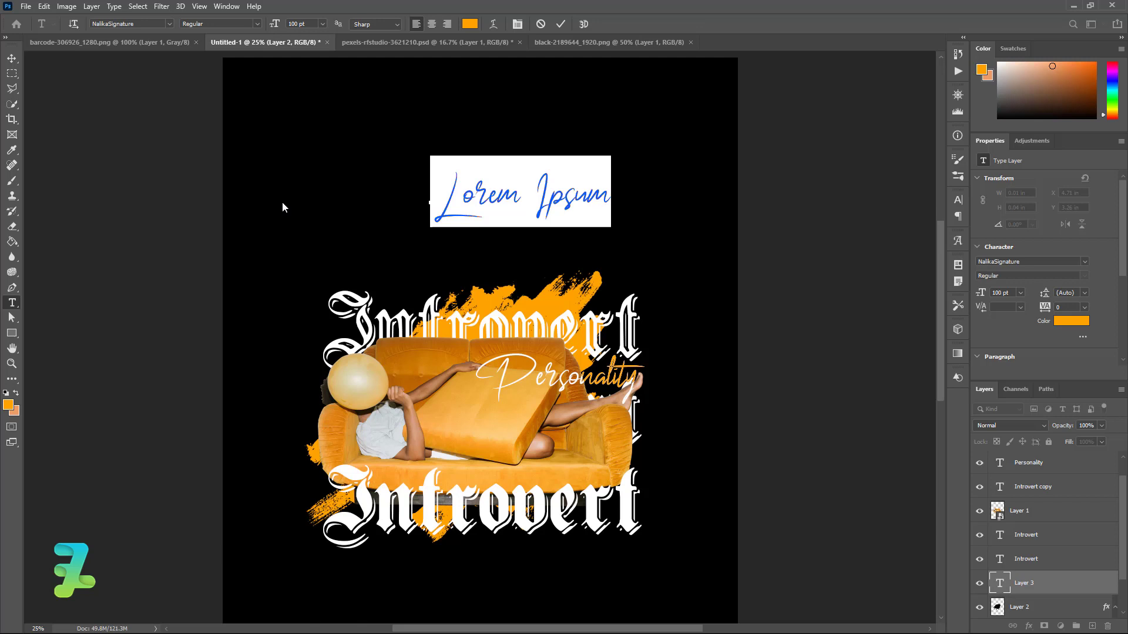
text(I)
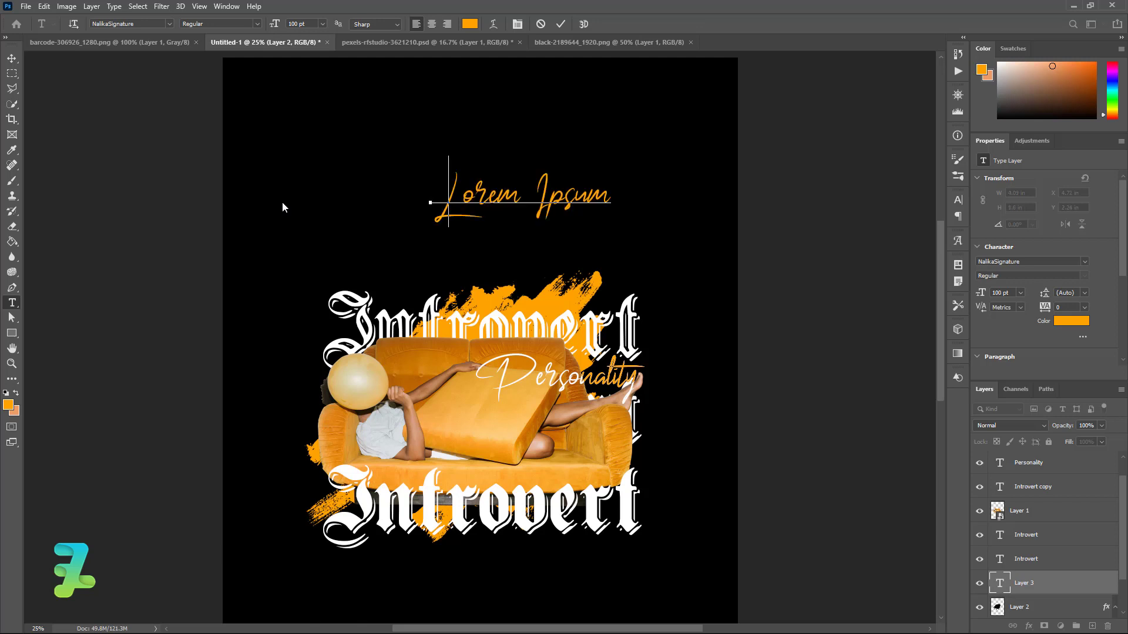
text(')
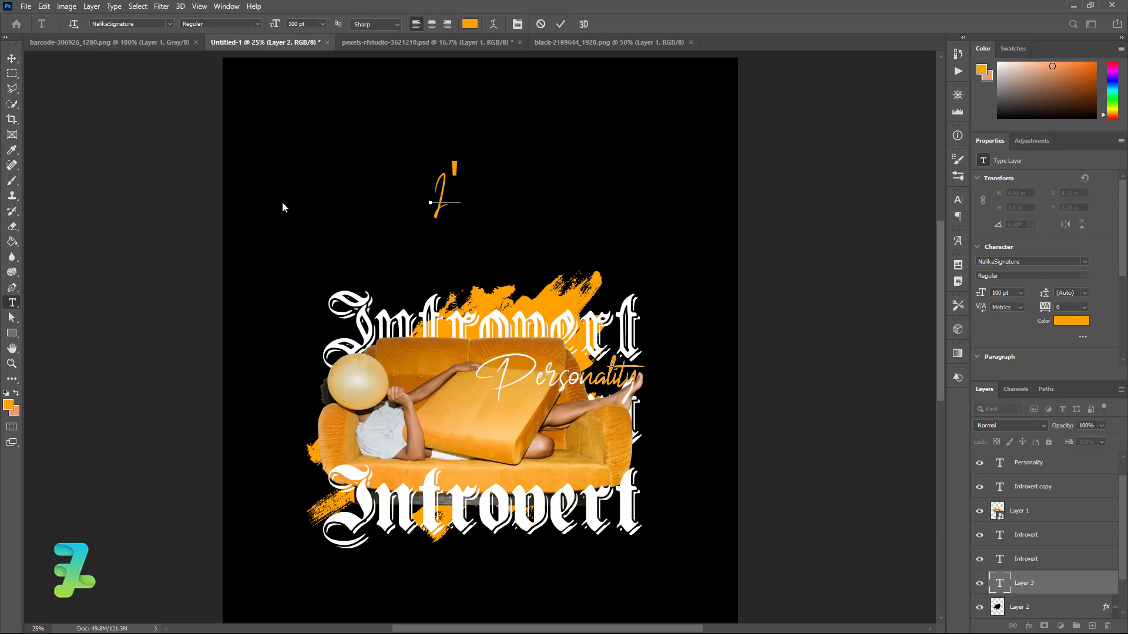
text(M)
key(ctrl+a)
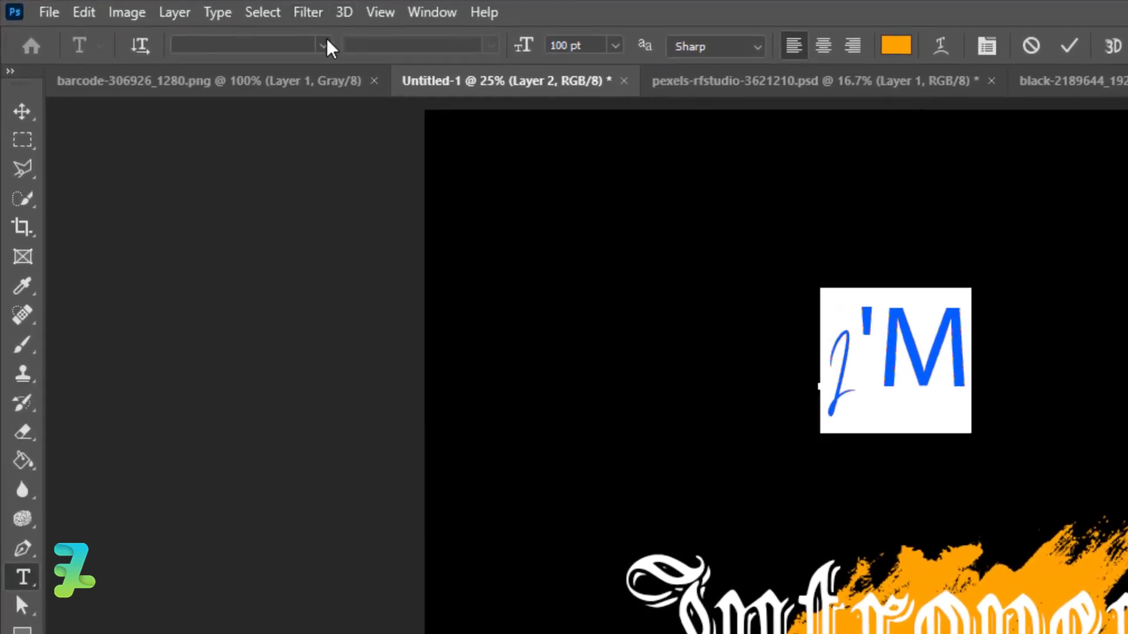
click(323, 46)
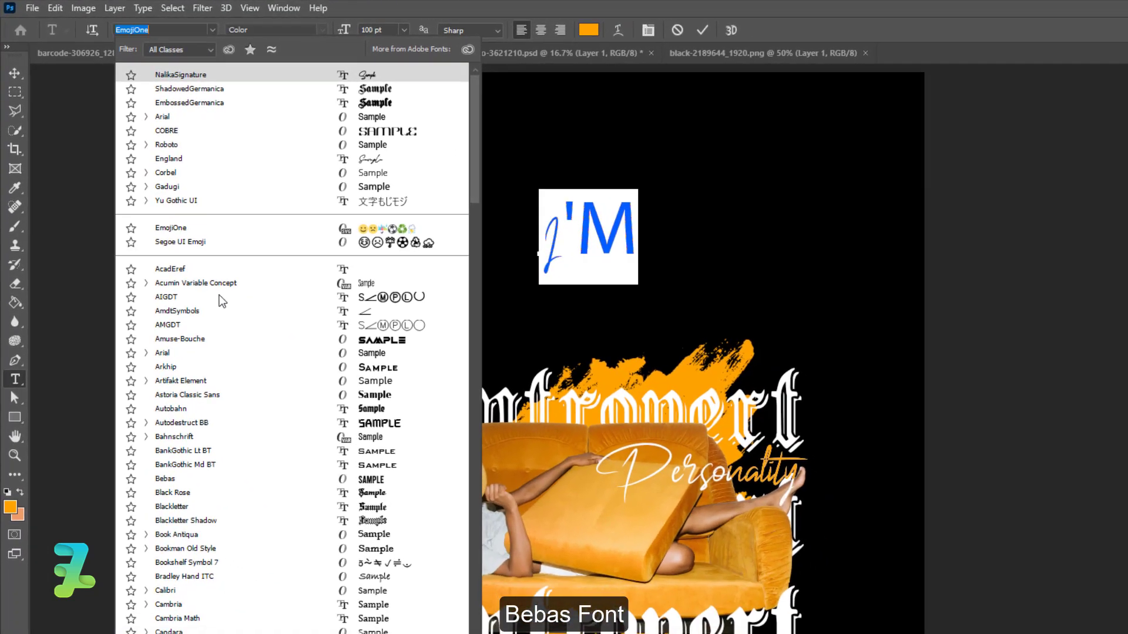
click(165, 478)
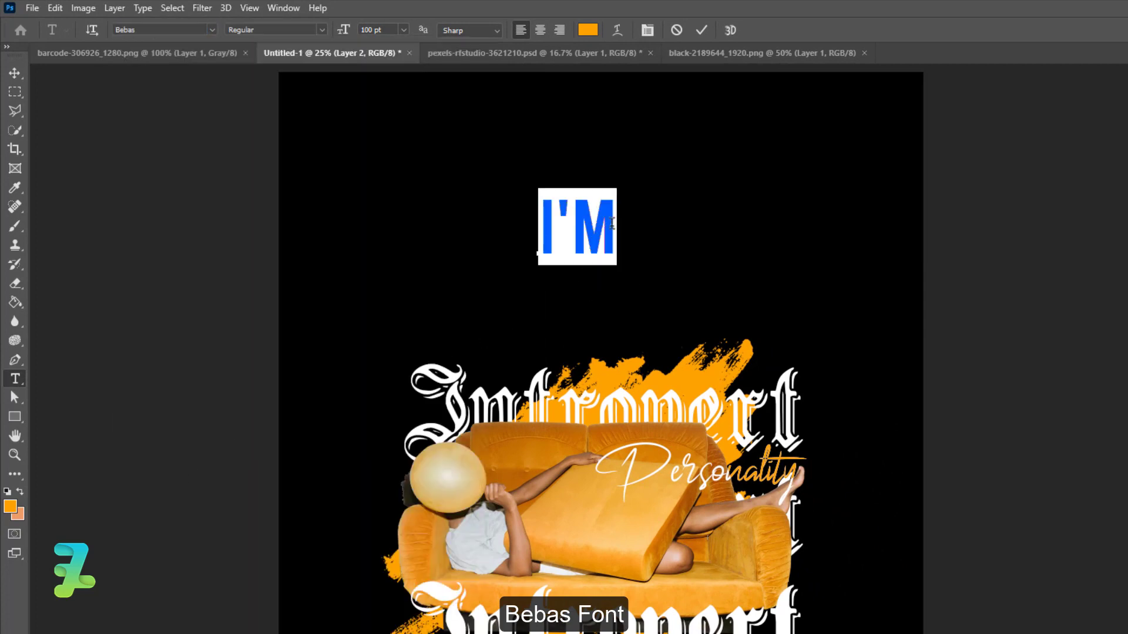
text(AN)
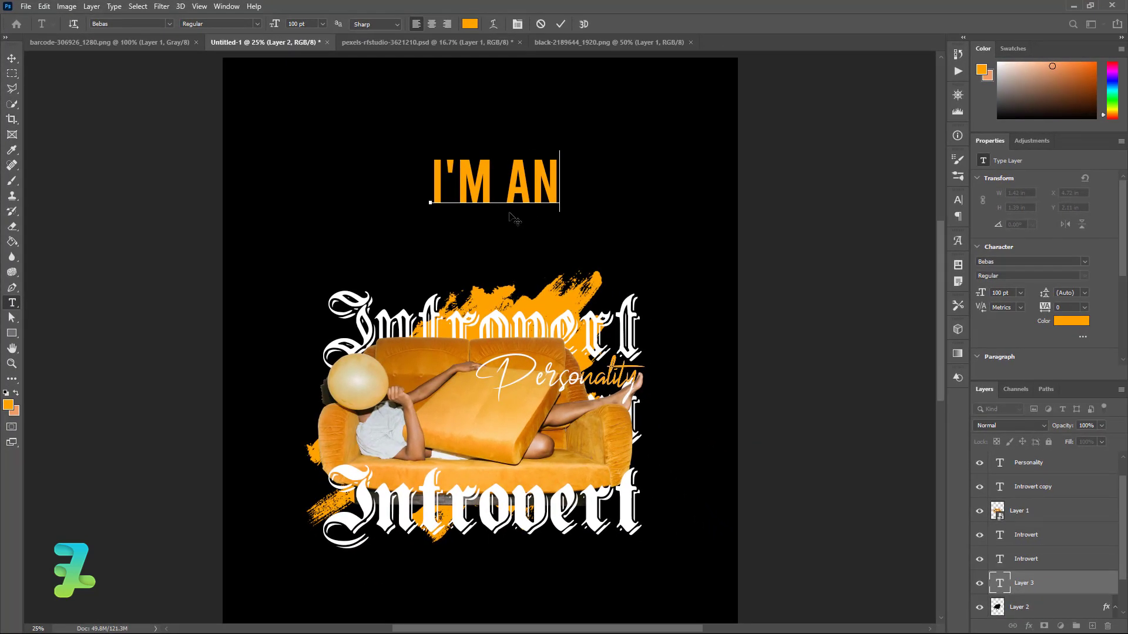
- Make the I'M AN heading white (#ffffff) at 48 pt and commit it
key(ctrl+a)
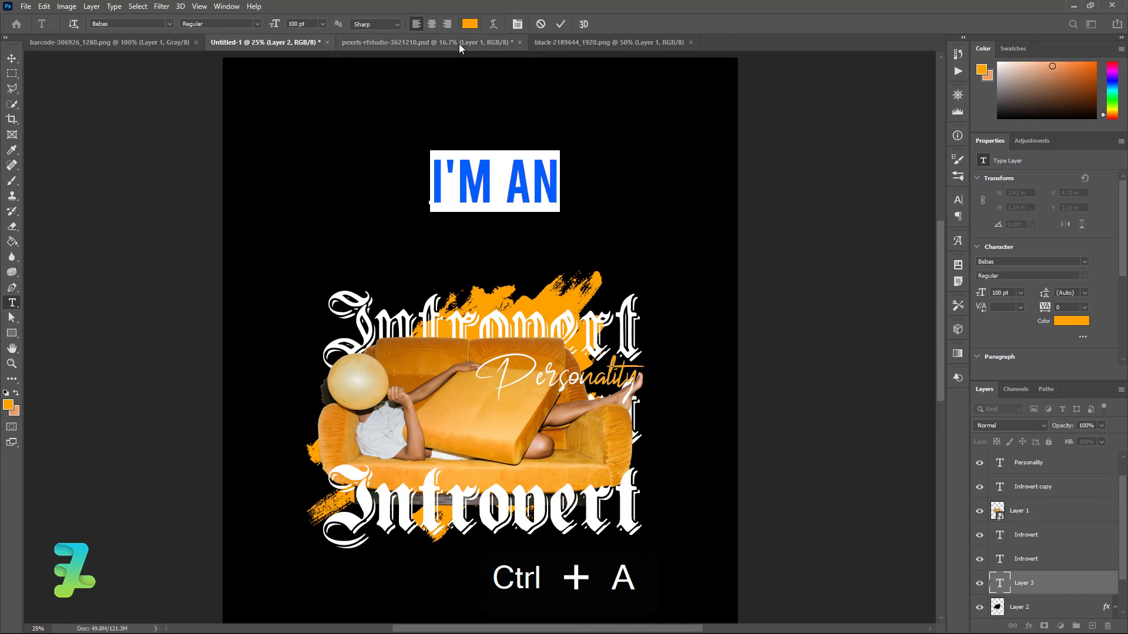
click(470, 24)
text(ffffff)
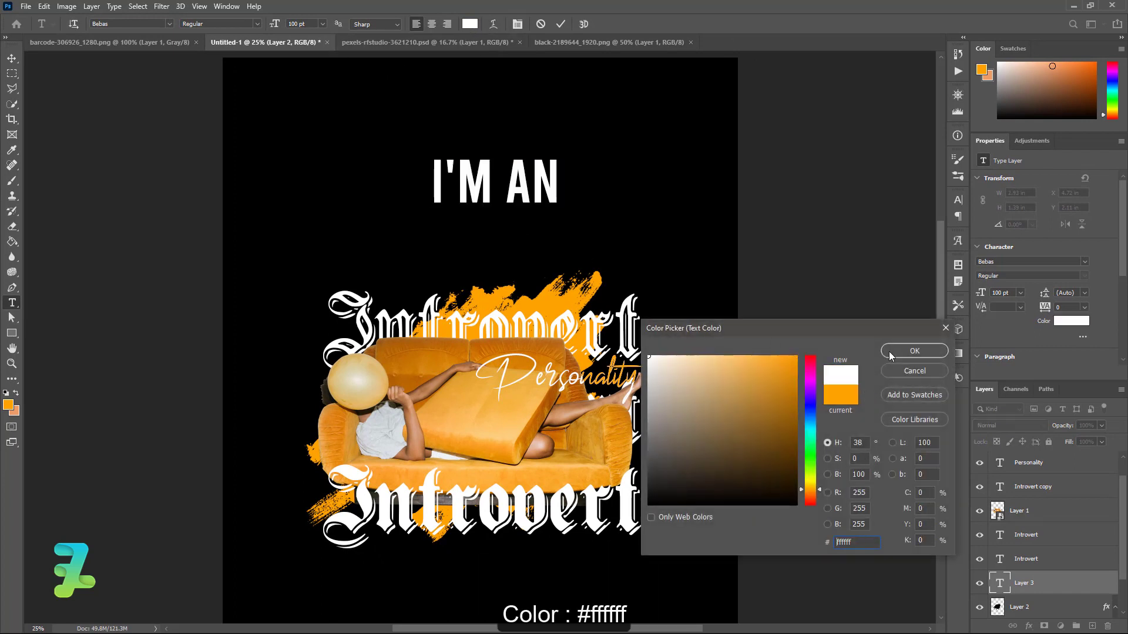
click(889, 351)
click(322, 24)
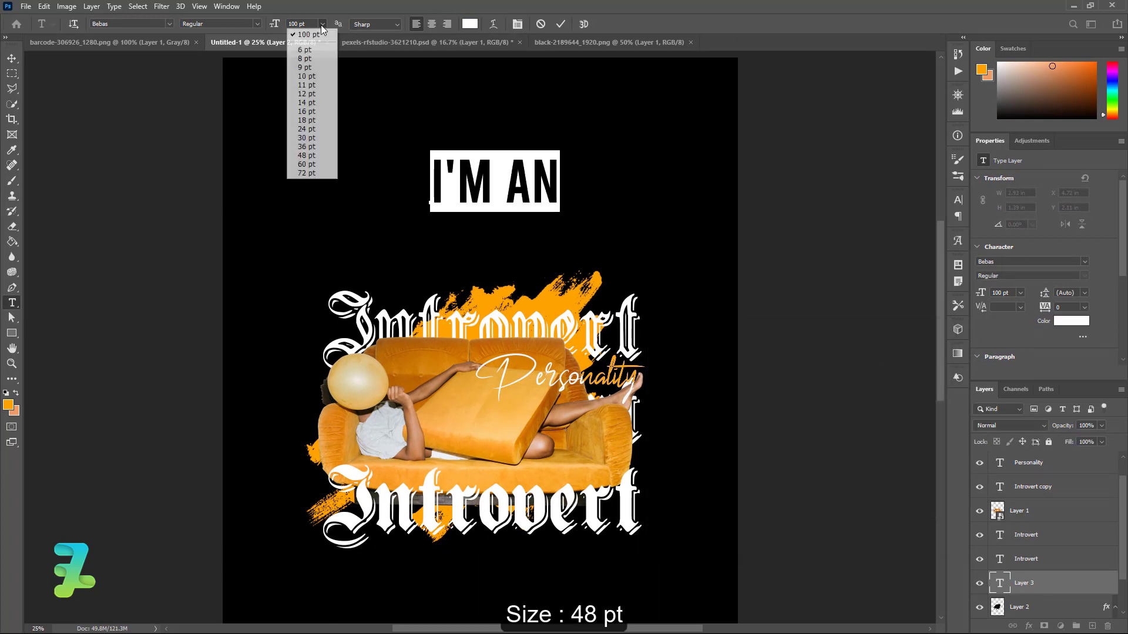
click(312, 147)
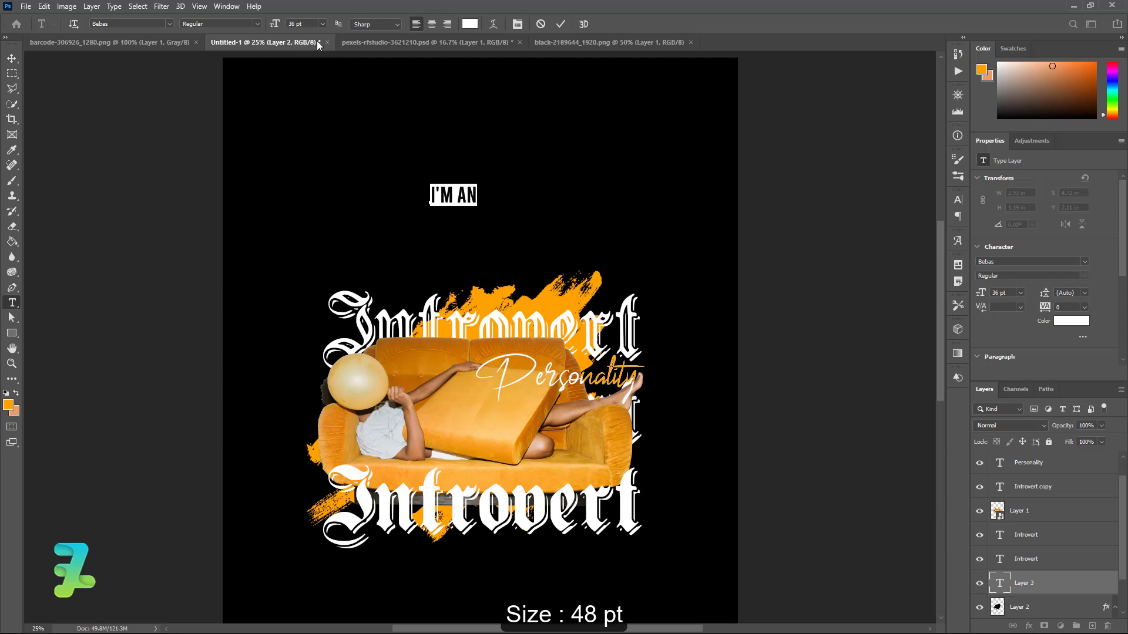
click(321, 24)
click(301, 158)
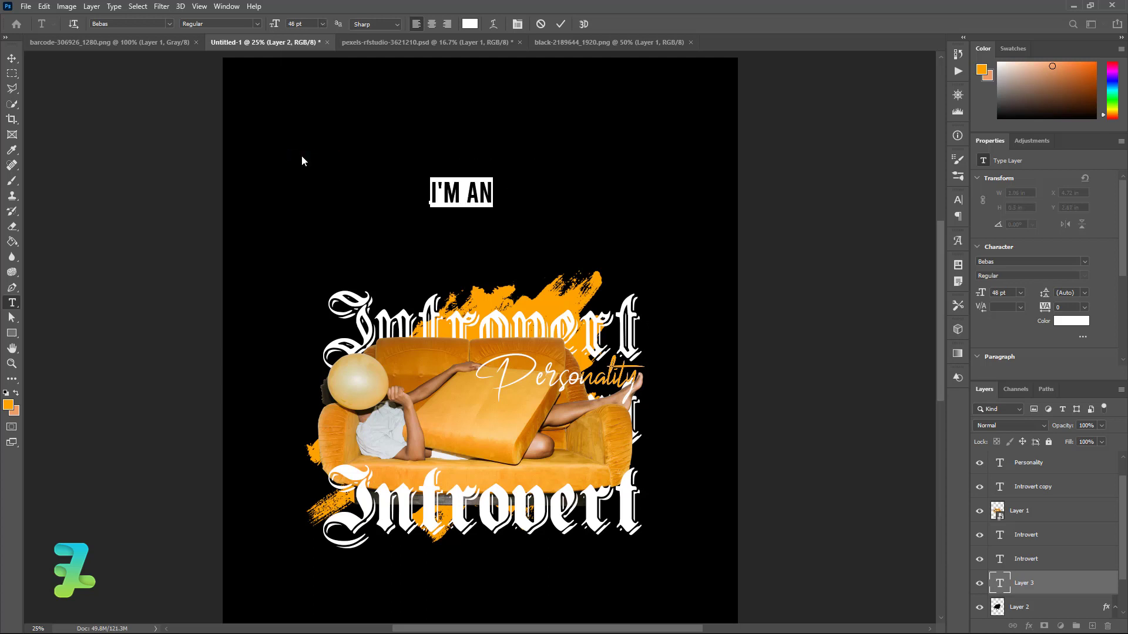
click(12, 58)
- Centre the I'M AN heading horizontally on the poster
scroll(509, 261, up, 2)
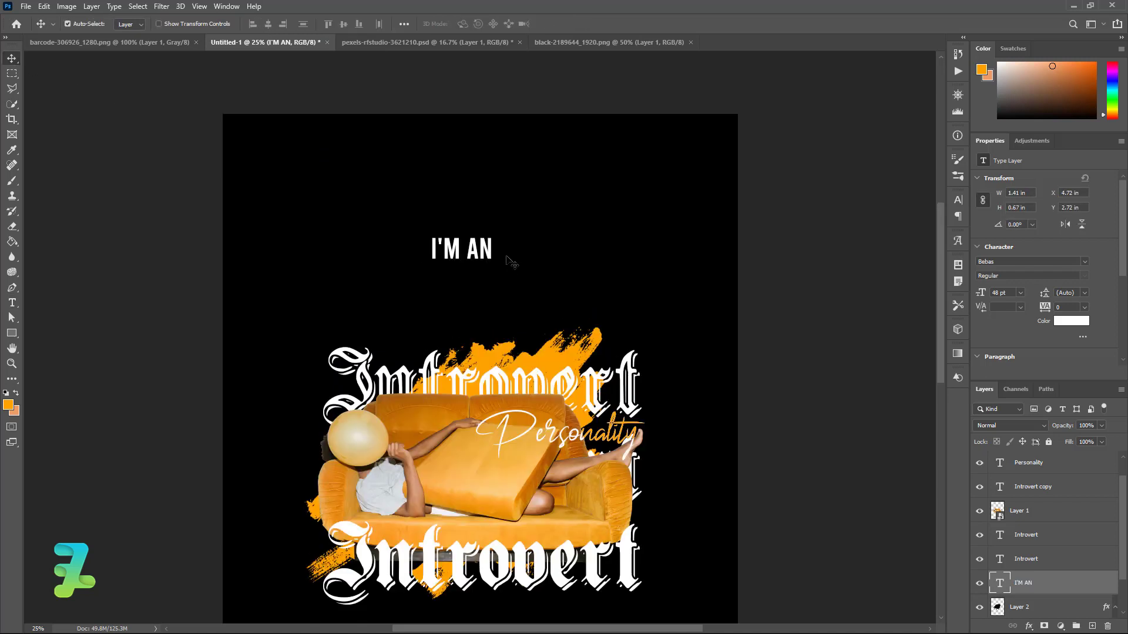
scroll(509, 261, up, 1)
drag(466, 280, 488, 306)
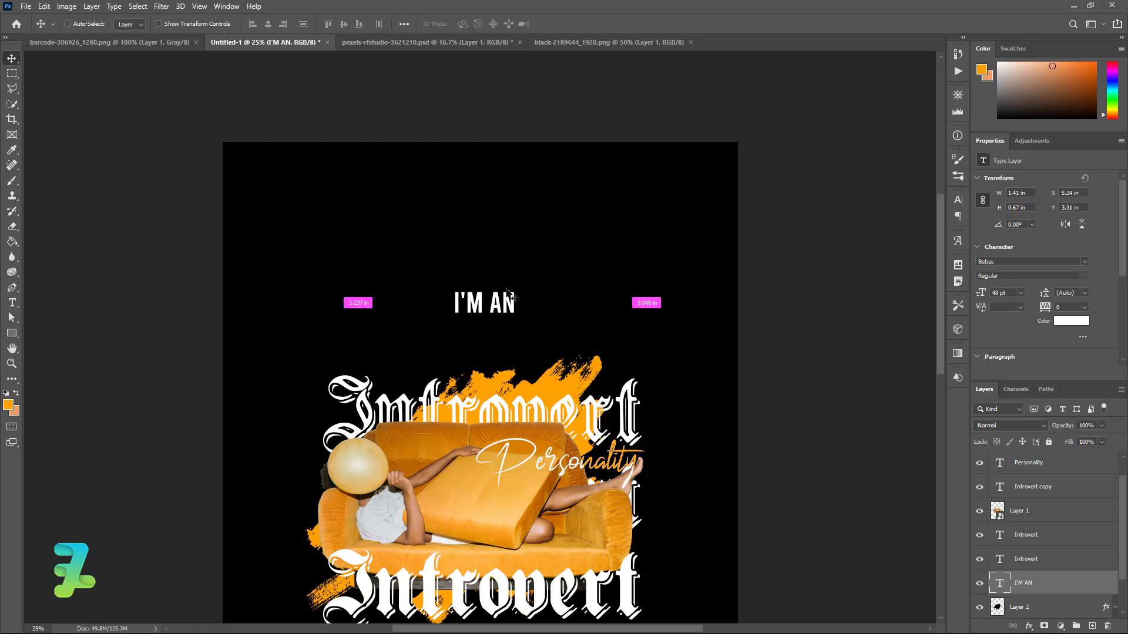
key(ctrl+a)
click(270, 26)
key(ctrl+d)
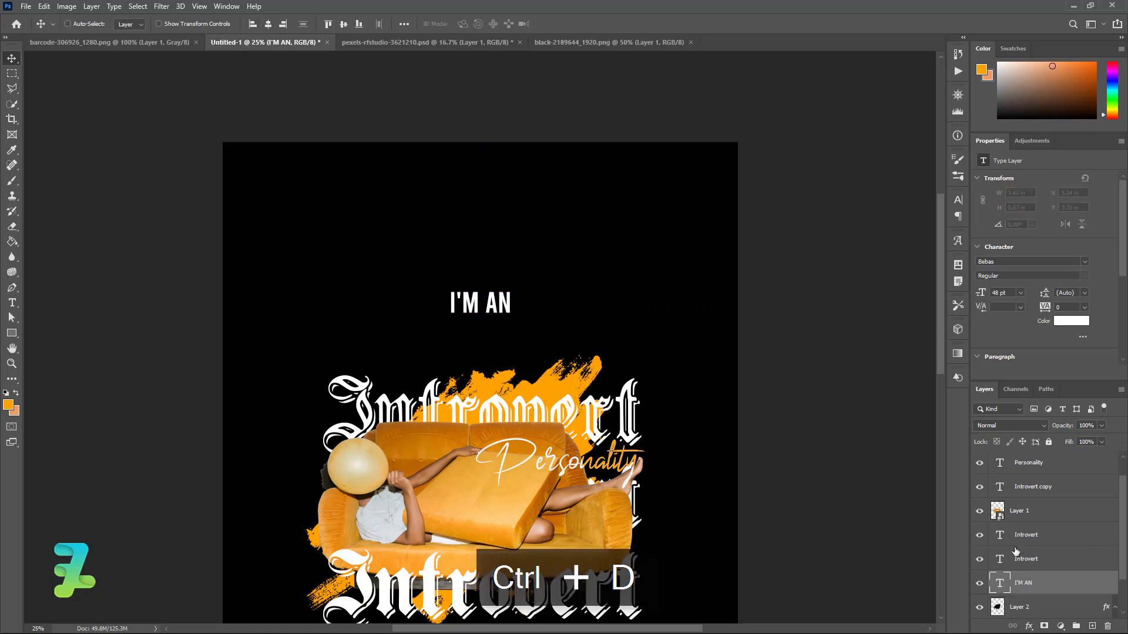
- Add curly quotation marks around I'M AN and commit the text edit
double_click(998, 581)
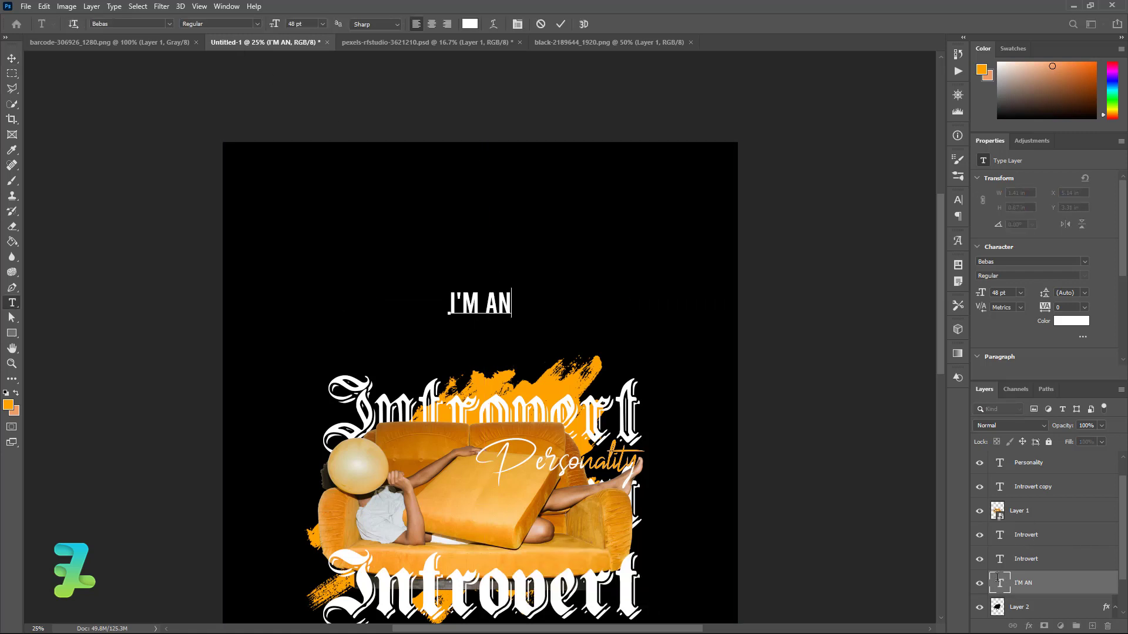
key(Left)
key(Left)
key(Left)
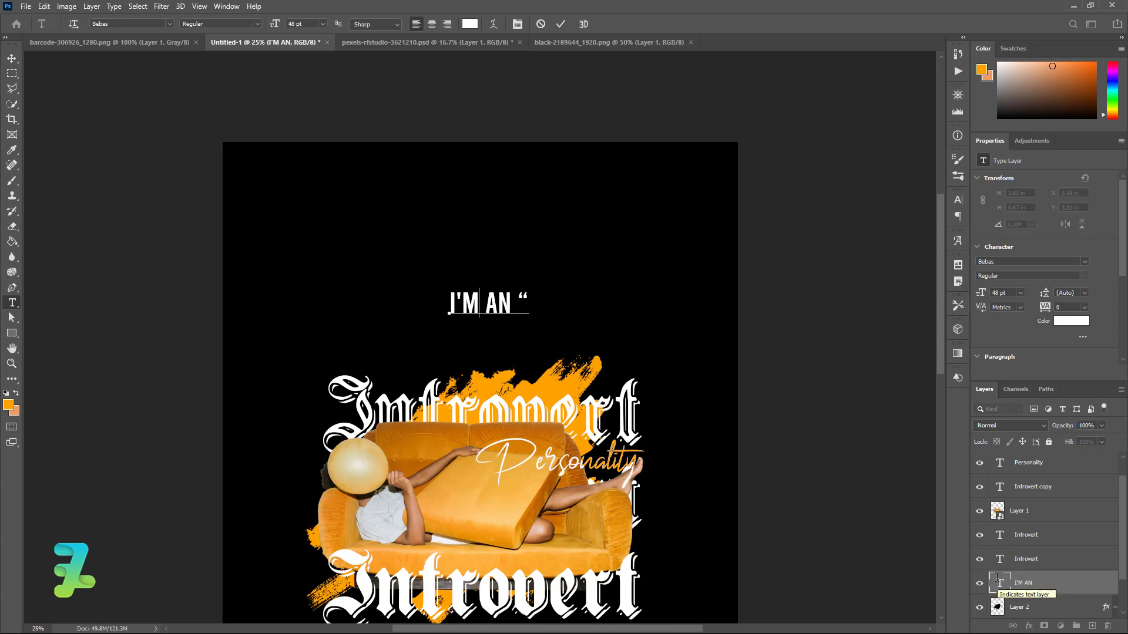
key(Left)
key(Left)
key(Left)
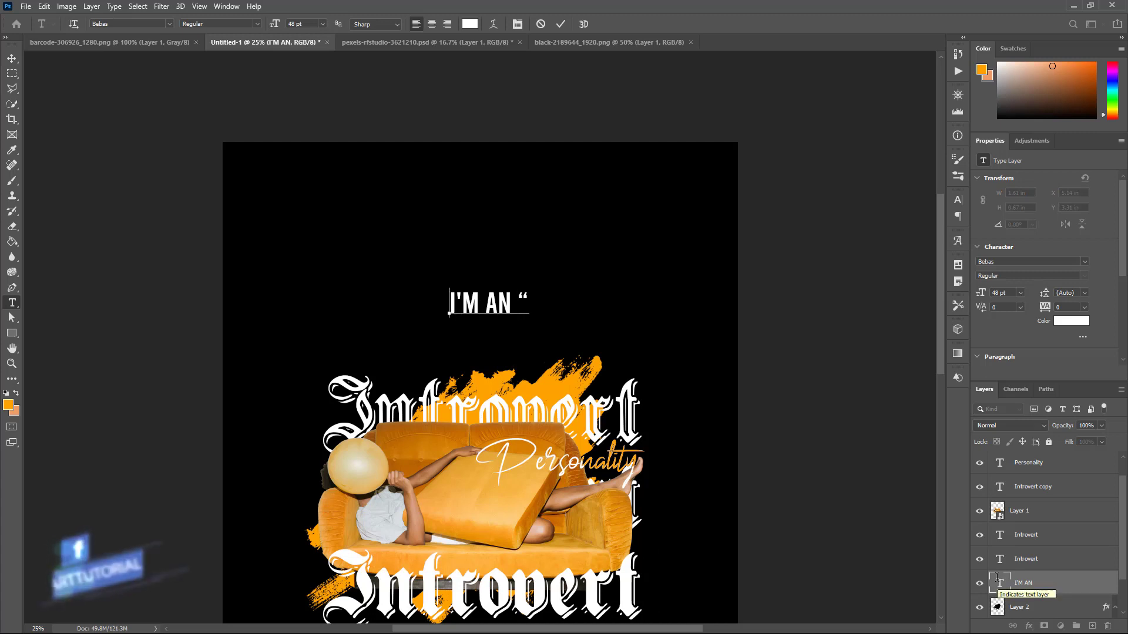
text(“)
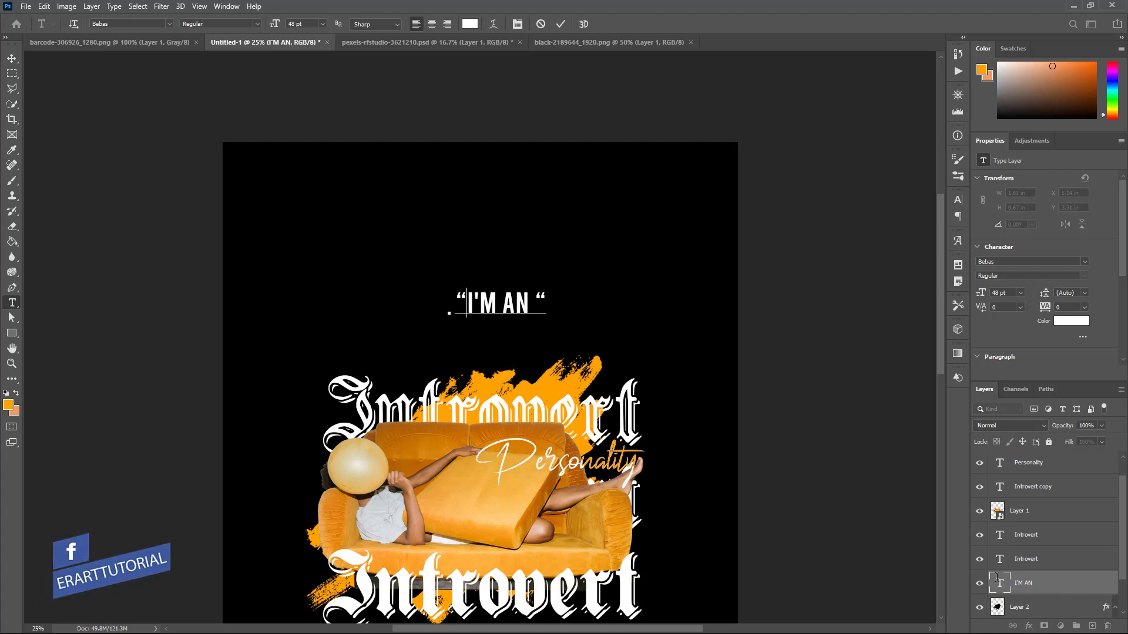
key(Right)
key(Right)
key(Right)
key(Right)
key(Right)
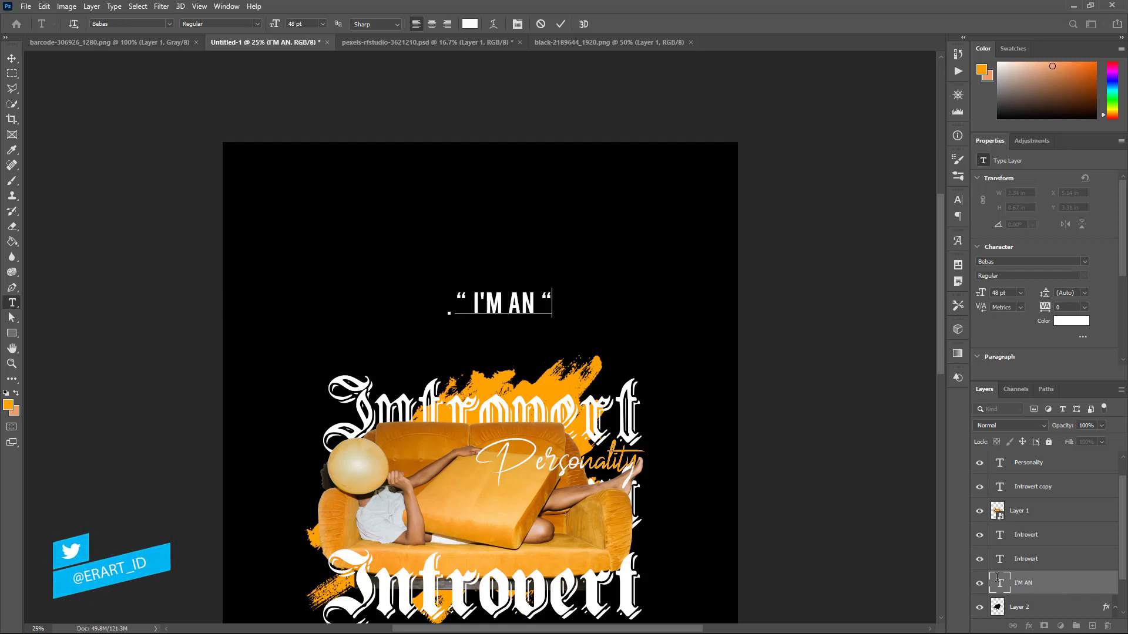
text(’)
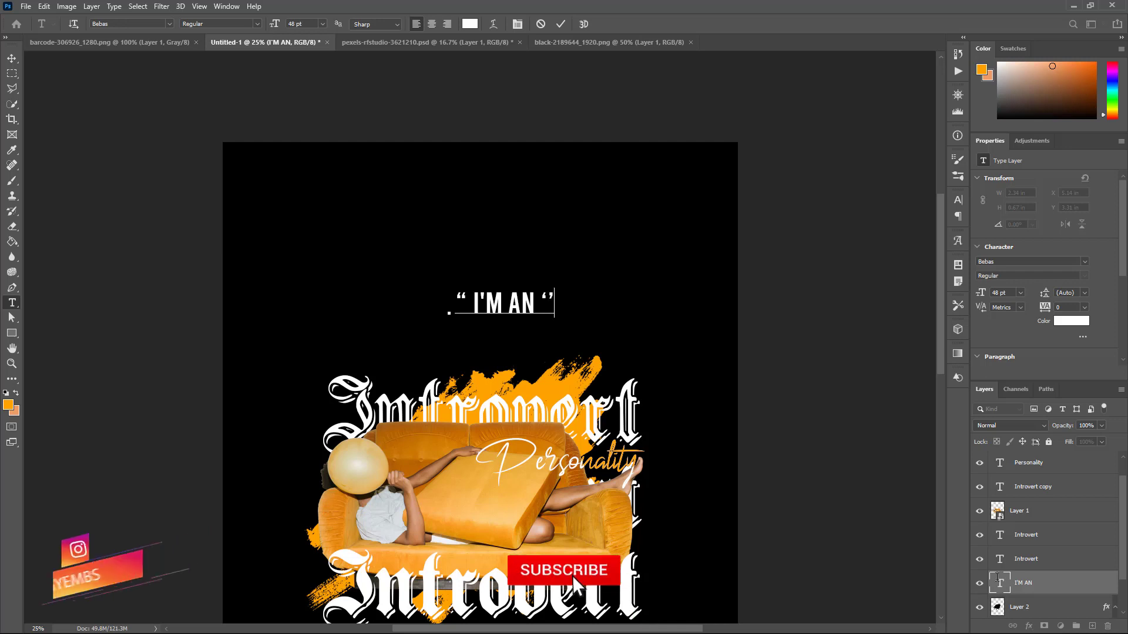
text(’)
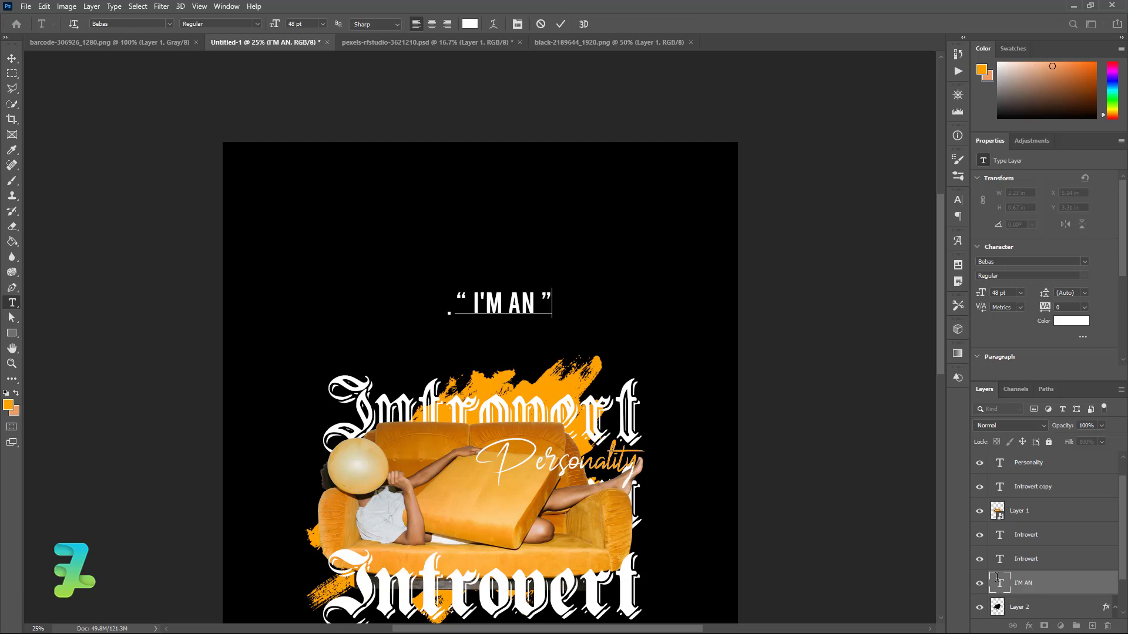
click(12, 58)
key(ctrl+a)
- Re-centre the quoted heading and move the I'M AN layer to the top of the stack
click(268, 24)
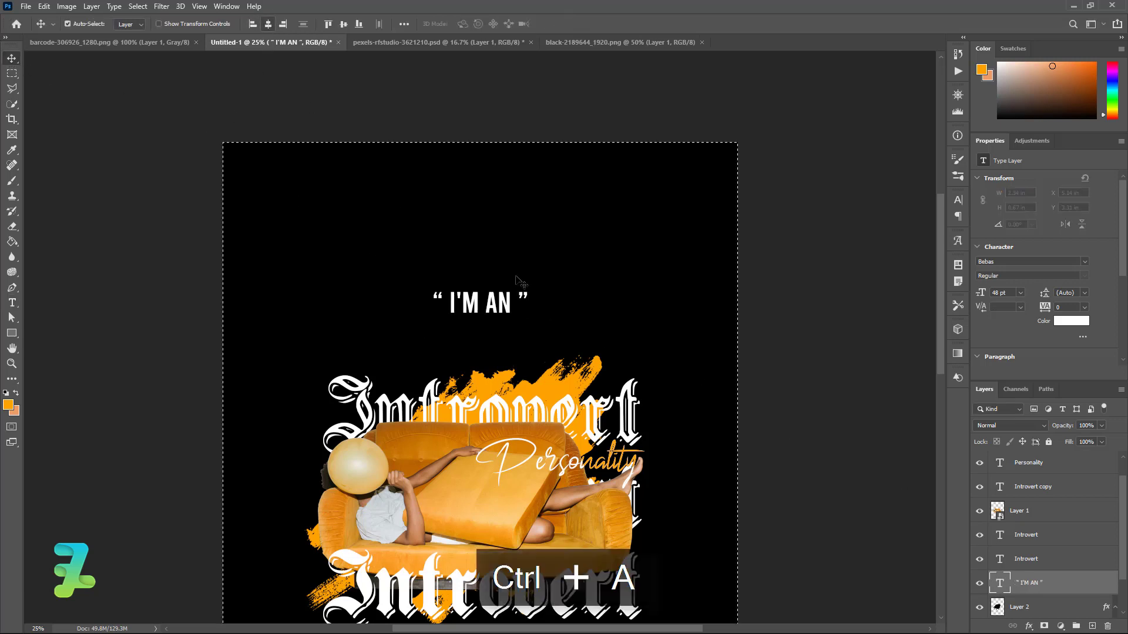
key(ctrl+d)
click(12, 303)
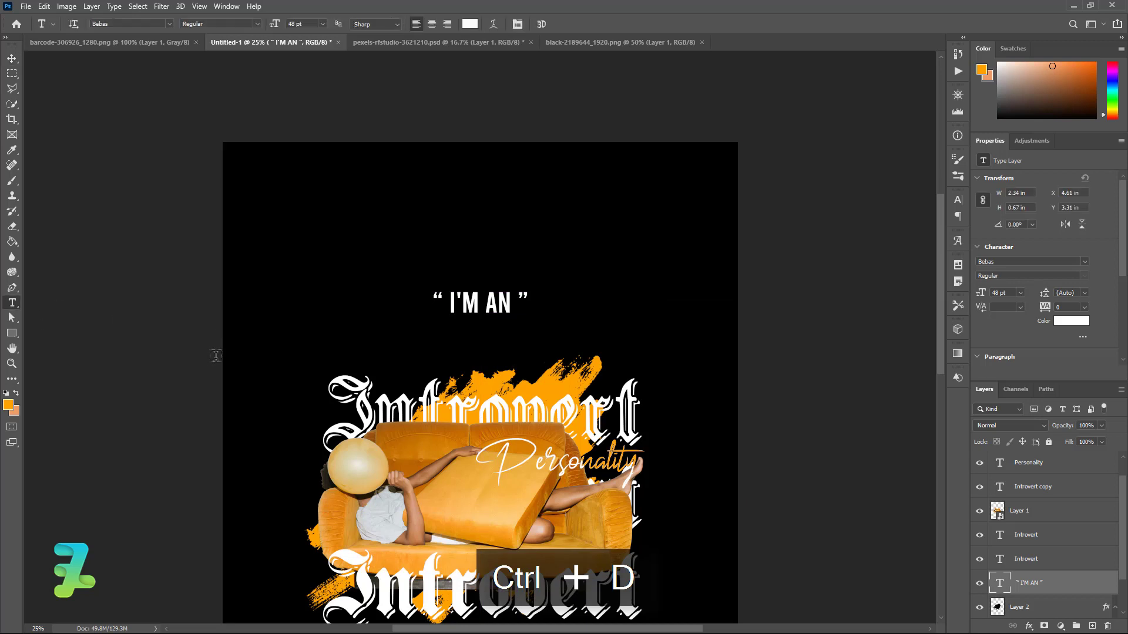
drag(1006, 585, 1015, 397)
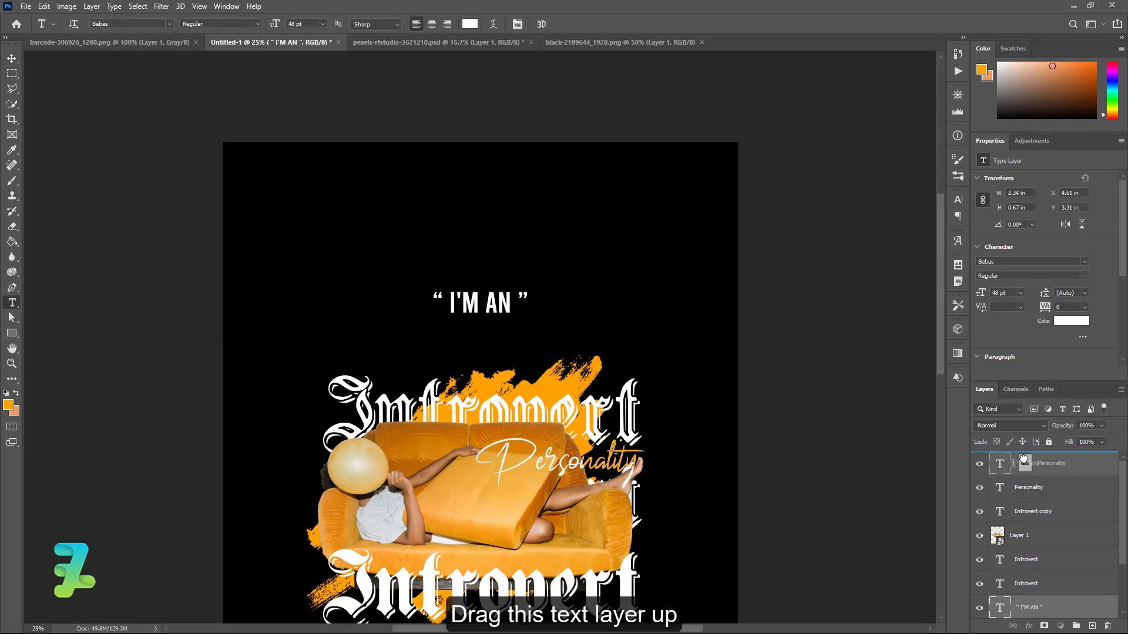
drag(1016, 397, 1022, 459)
- Type 'Introvert' in the NalikaSignature font above the I'M AN heading
click(1092, 626)
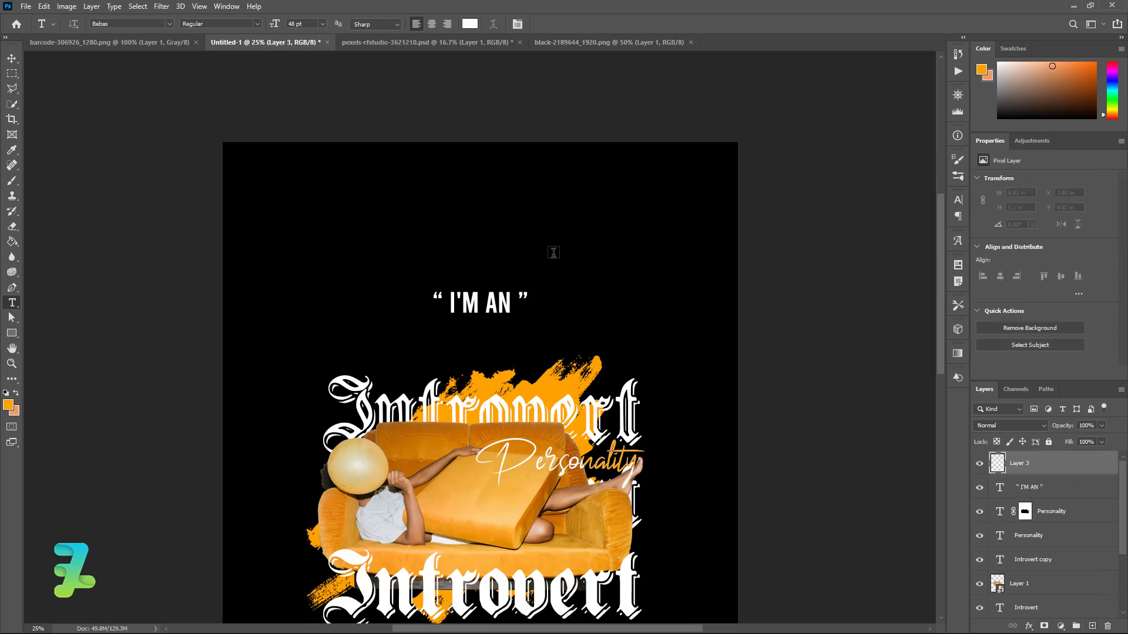
click(436, 245)
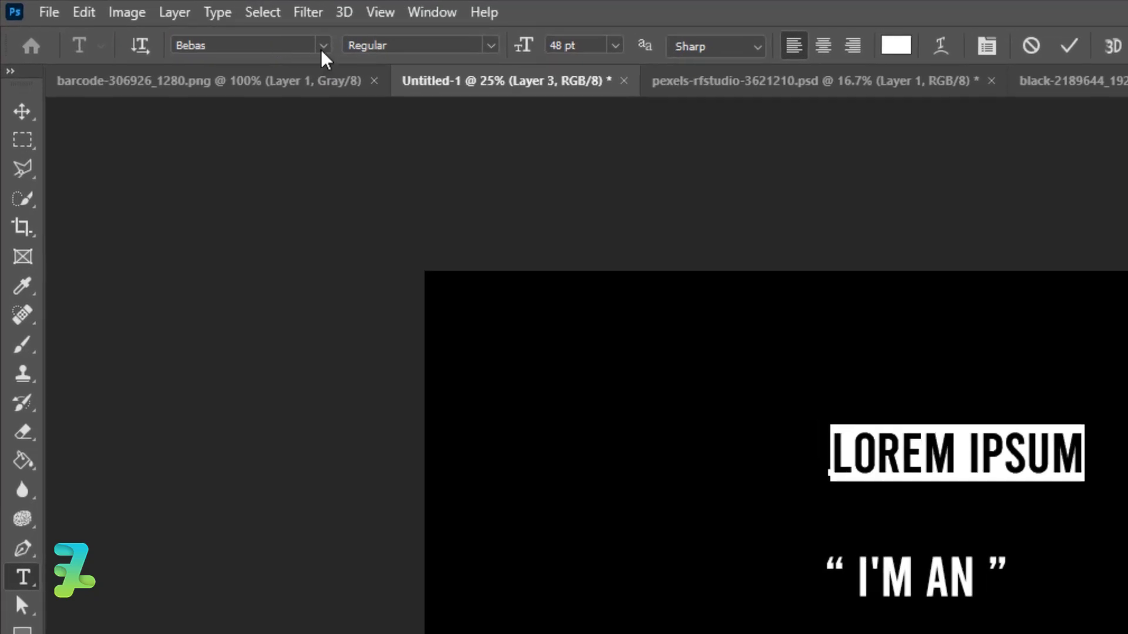
click(295, 41)
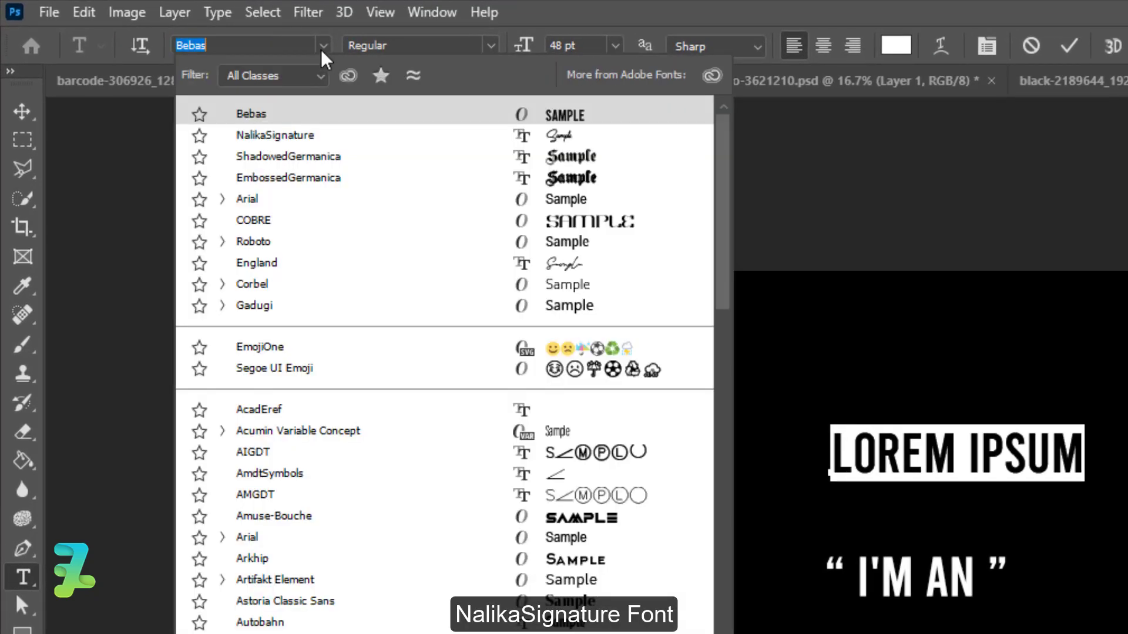
click(299, 136)
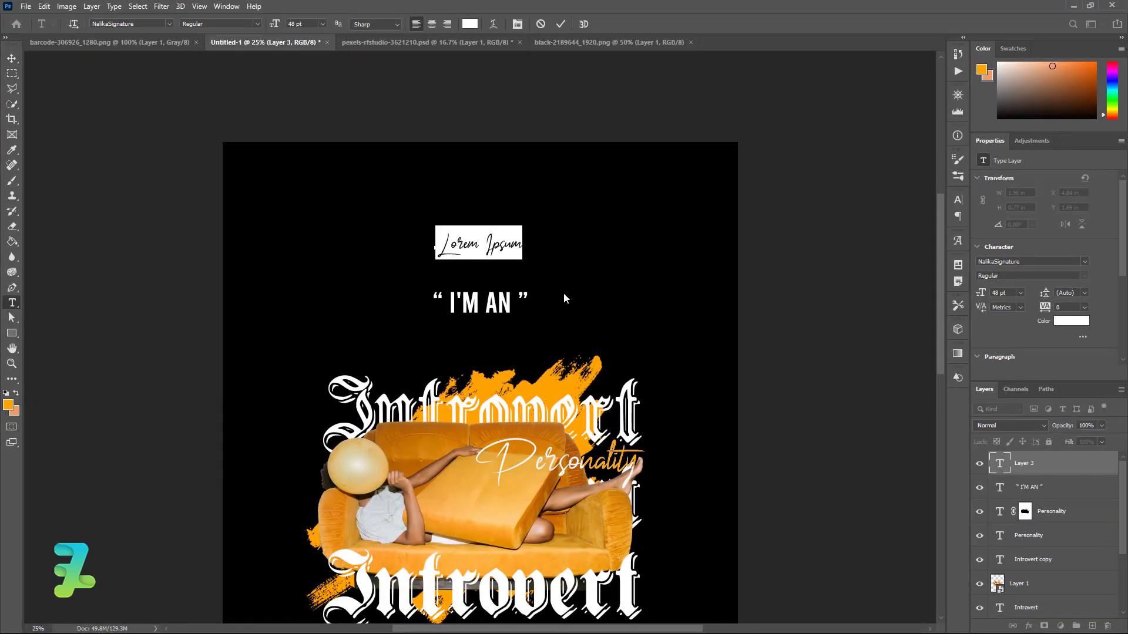
key(BackSpace)
text(I)
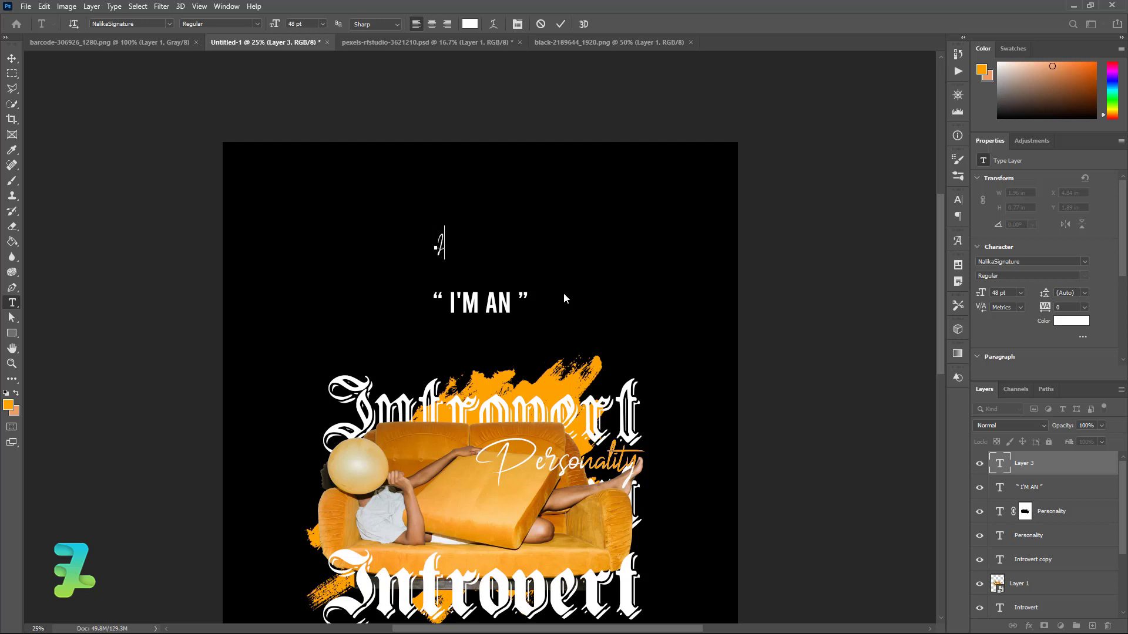
text(ntrover)
text(t)
- Colour the Introvert script orange (#ffa200) and commit it
key(ctrl+a)
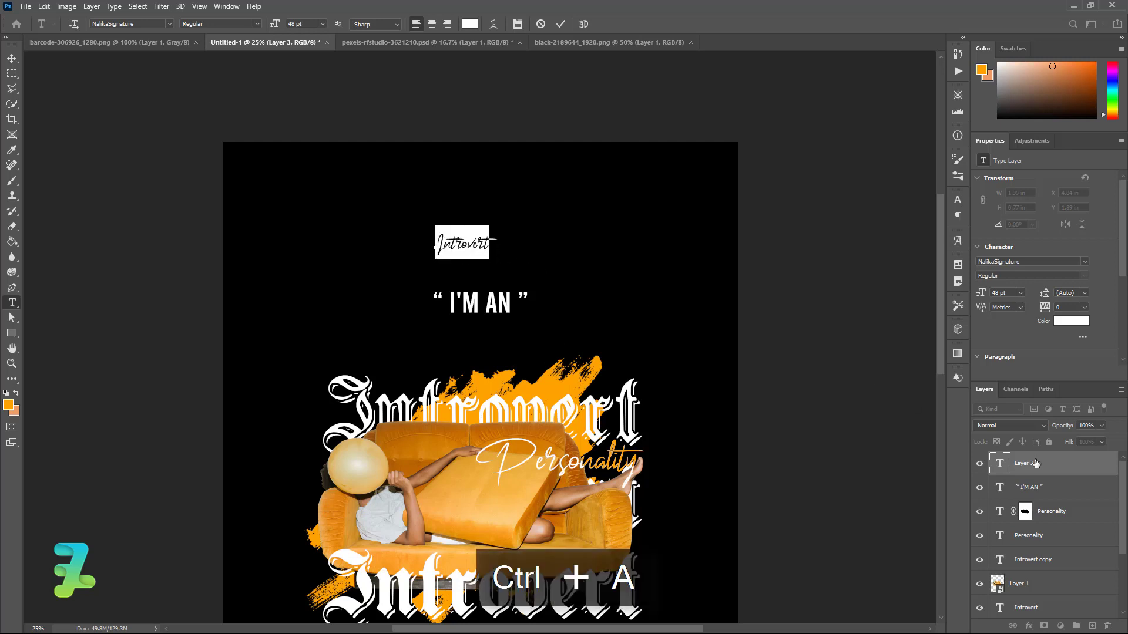
click(8, 404)
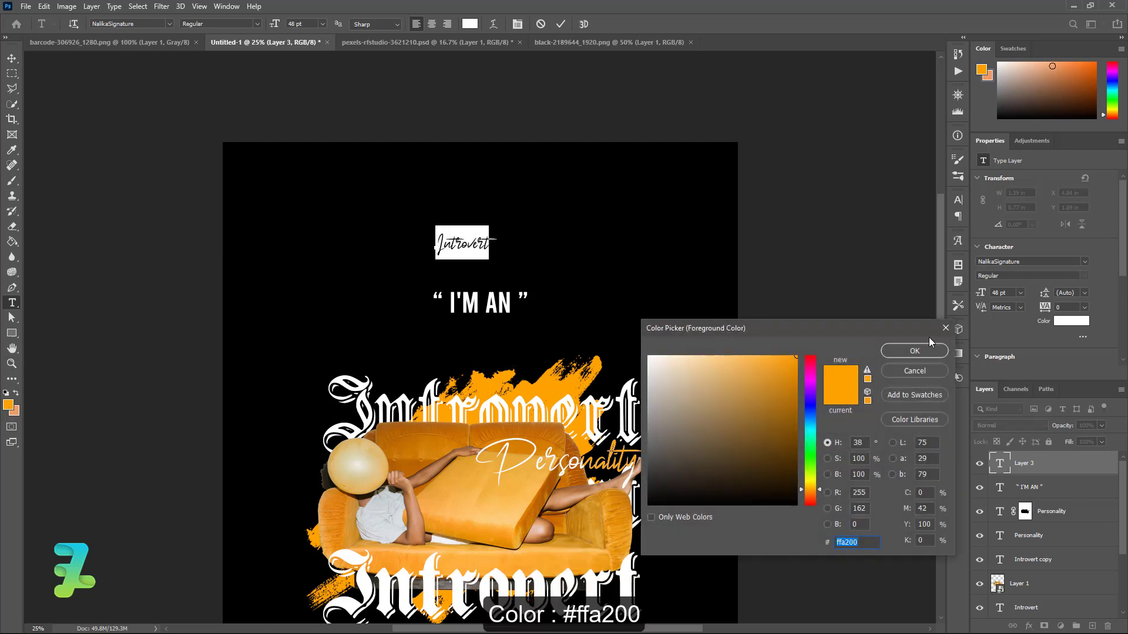
click(913, 350)
click(12, 58)
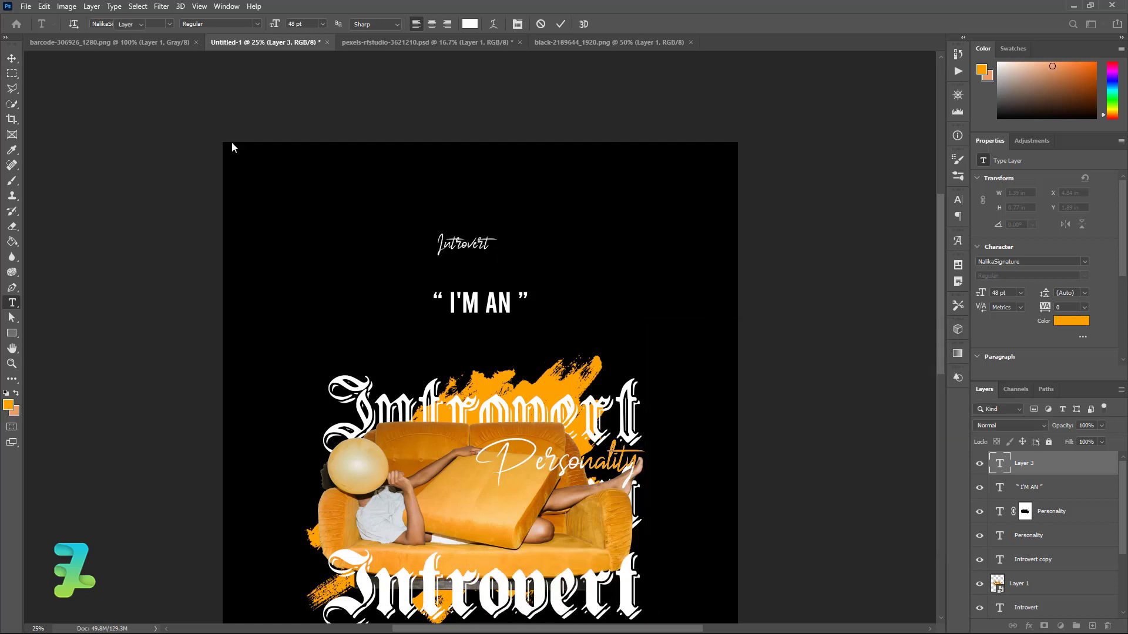
- Move the orange Introvert script onto the I'M AN line and centre it horizontally
drag(467, 249, 480, 307)
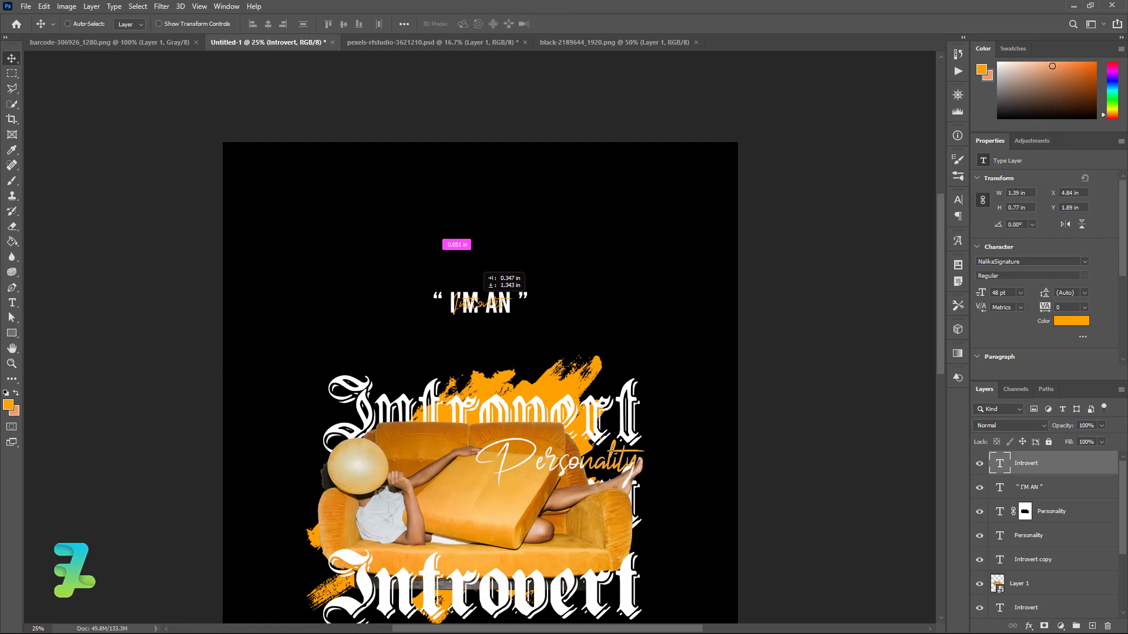
drag(480, 306, 481, 304)
key(ctrl+a)
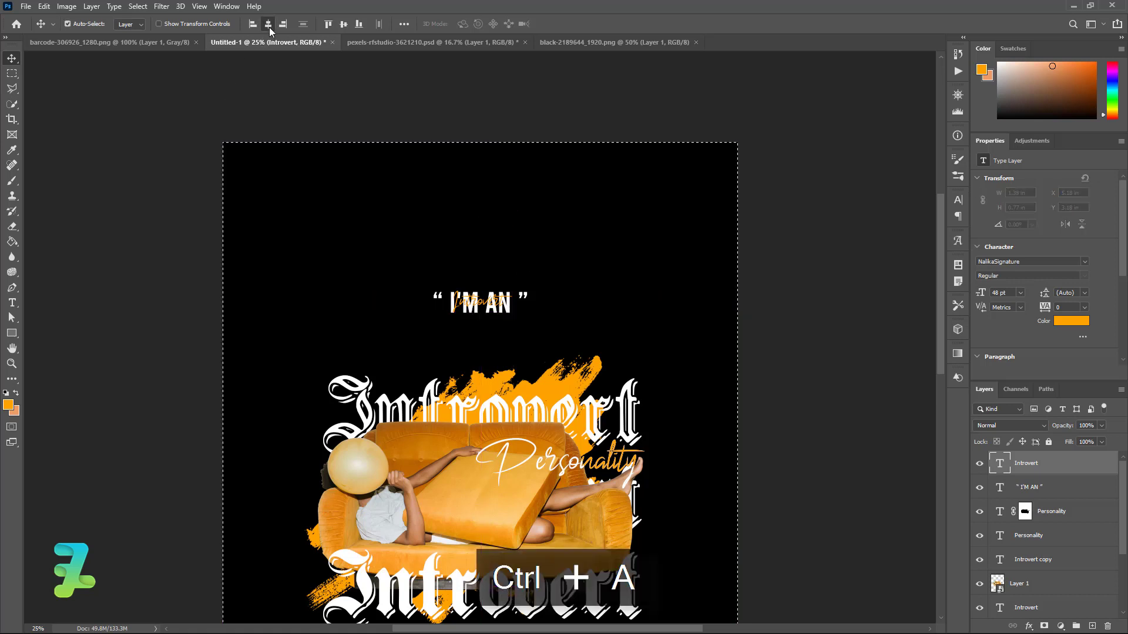
key(ctrl+d)
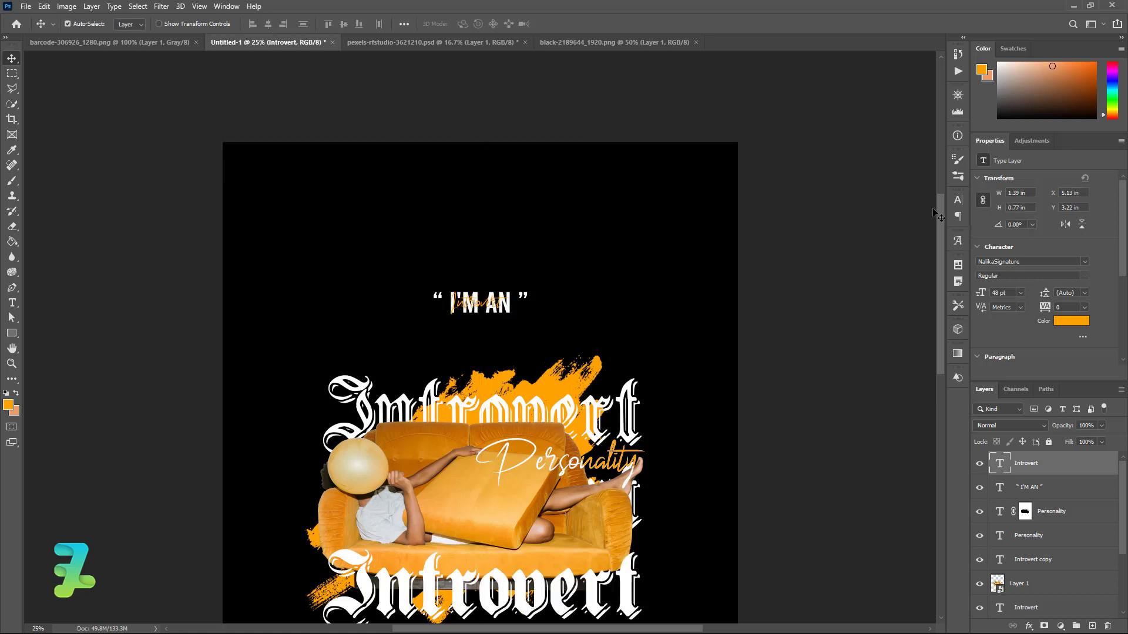
drag(934, 214, 932, 300)
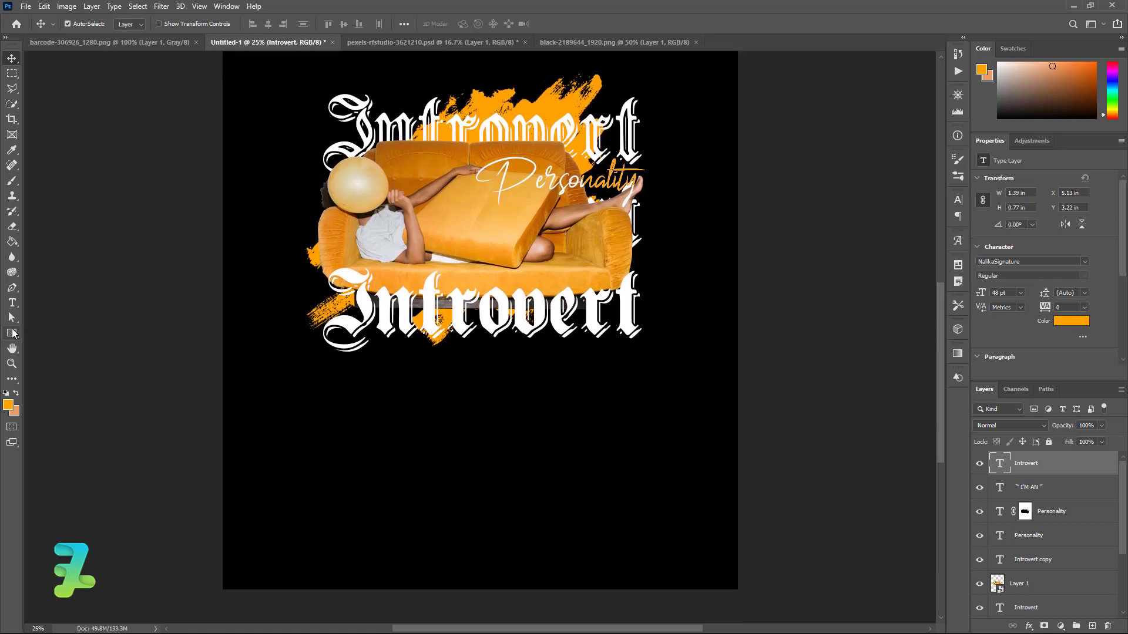
- Draw a thin #ffa200 orange rectangle bar beneath the lower Introvert title
click(13, 334)
click(33, 334)
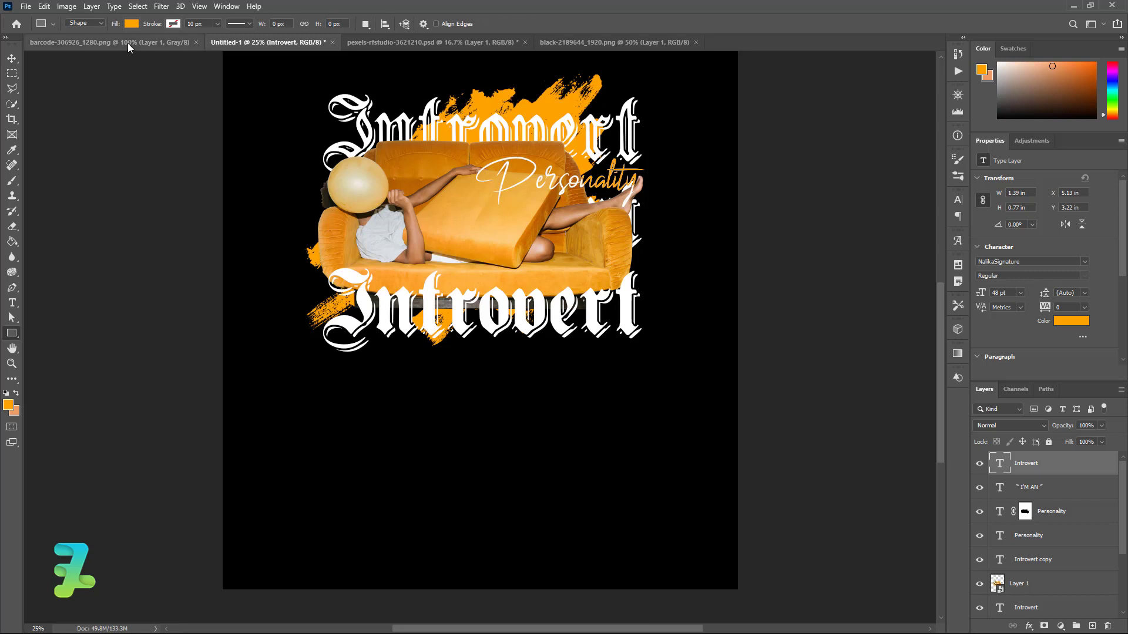
click(132, 23)
click(204, 47)
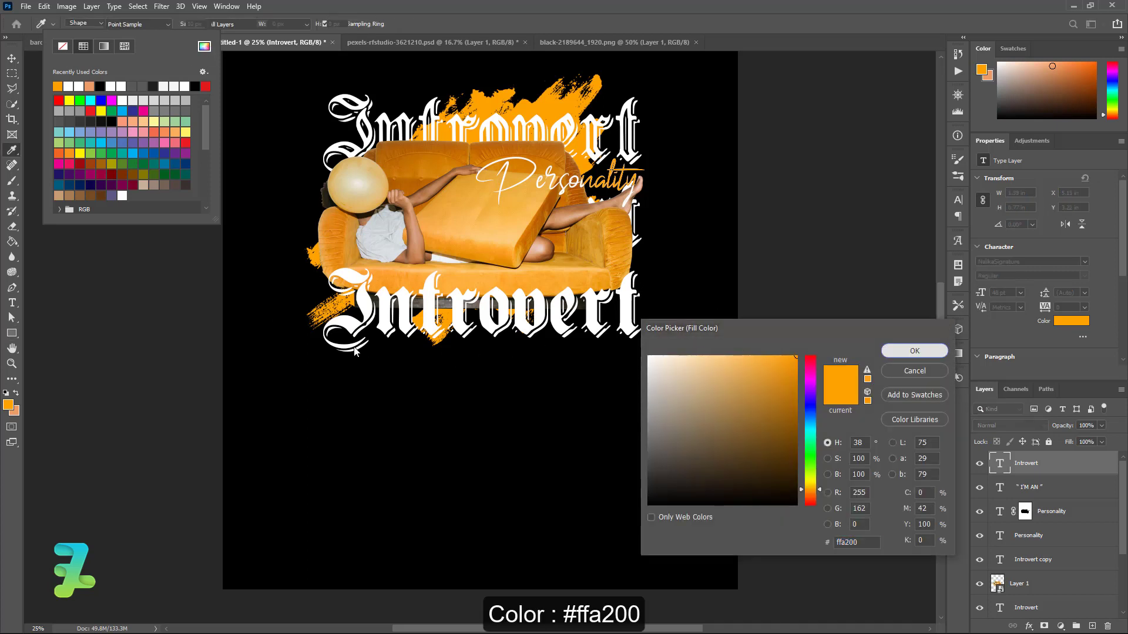
key(Return)
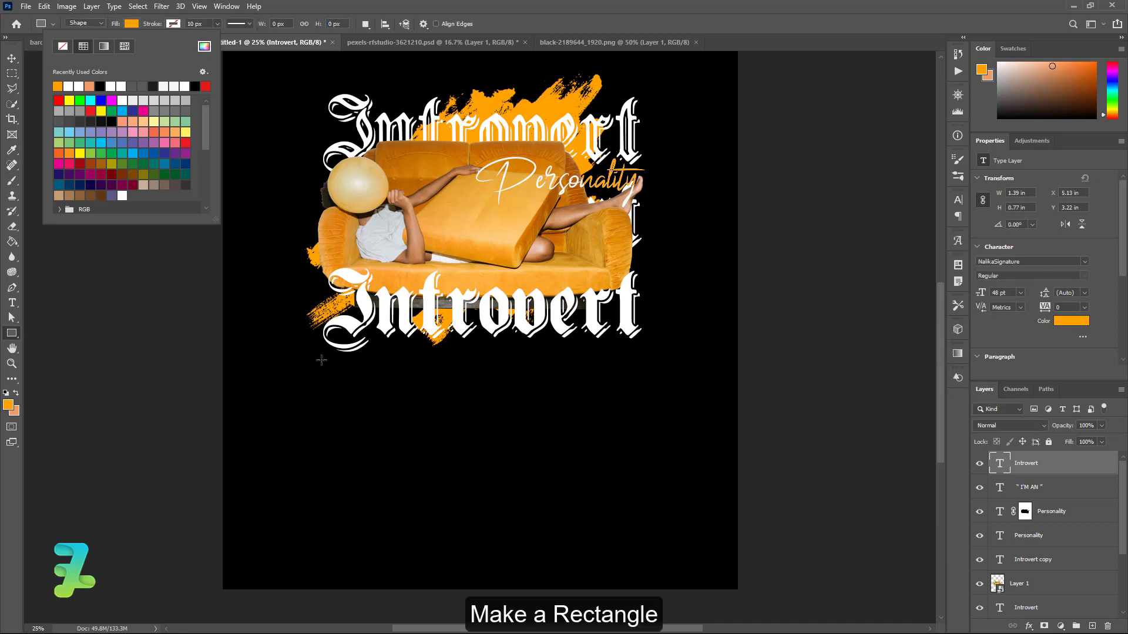
drag(321, 360, 460, 364)
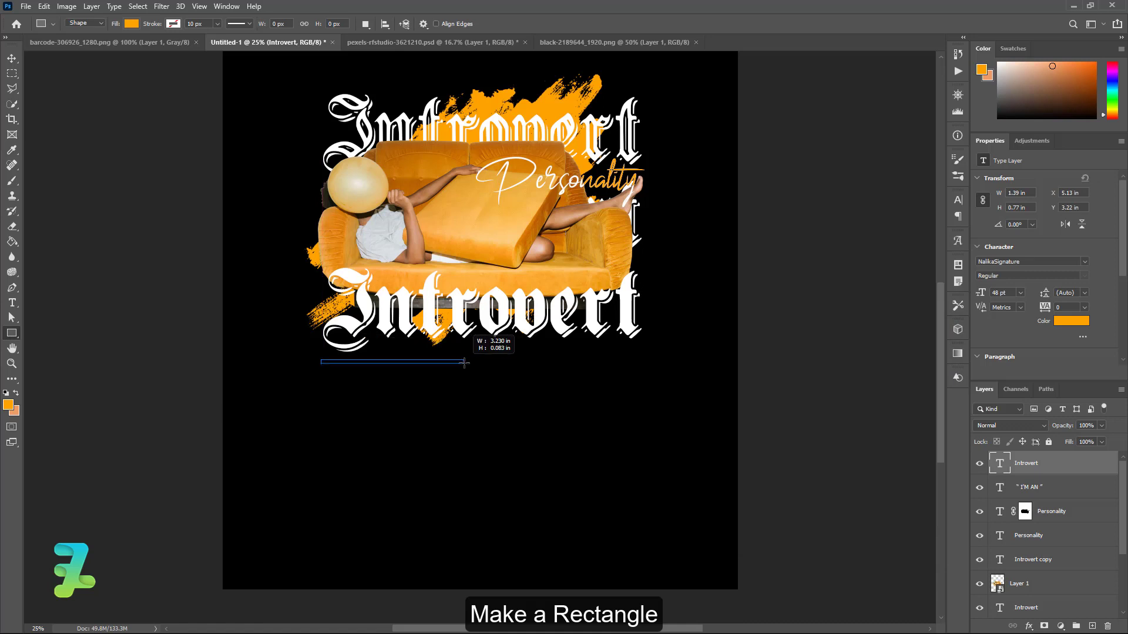
drag(460, 364, 464, 362)
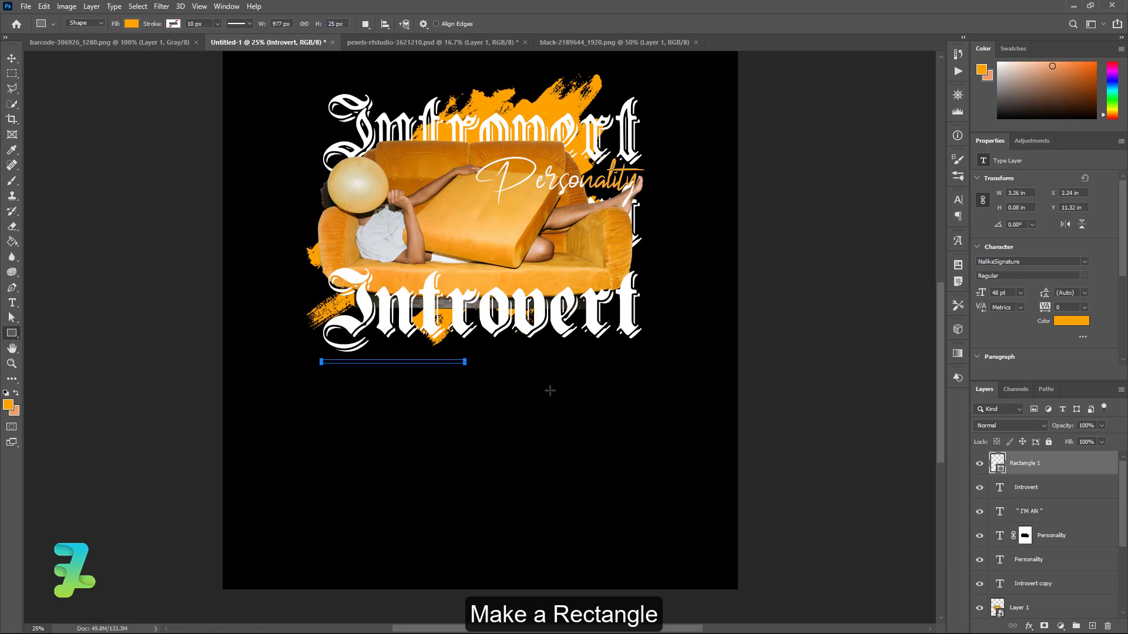
click(19, 61)
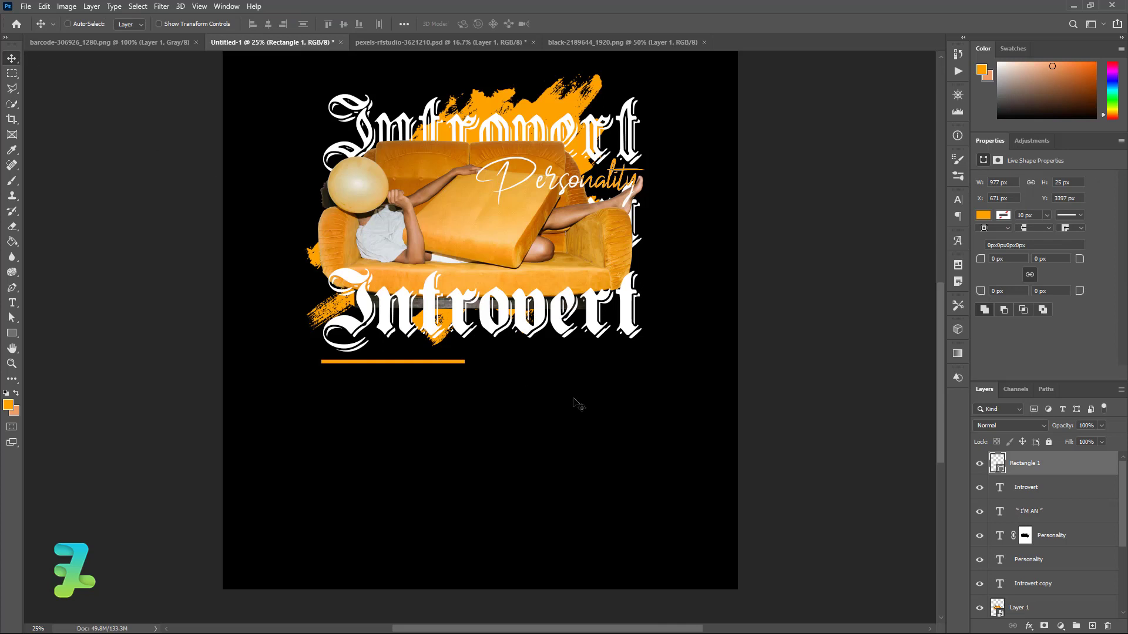
- Duplicate the orange bar, slide the copy right, and colour it white (#ffffff)
key(ctrl+j)
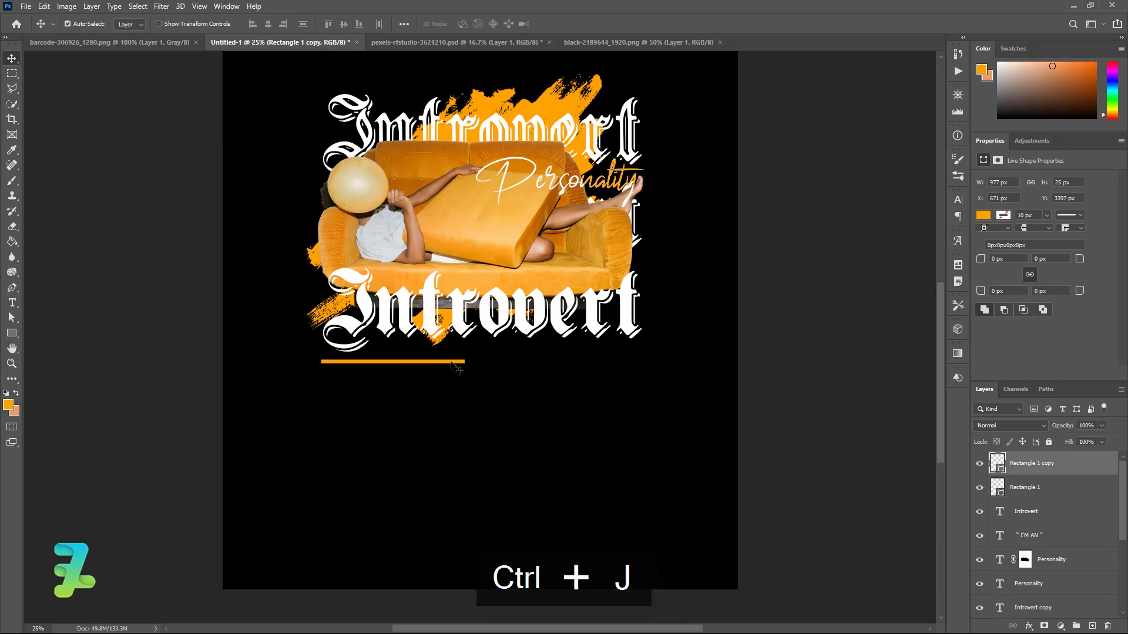
drag(452, 361, 595, 372)
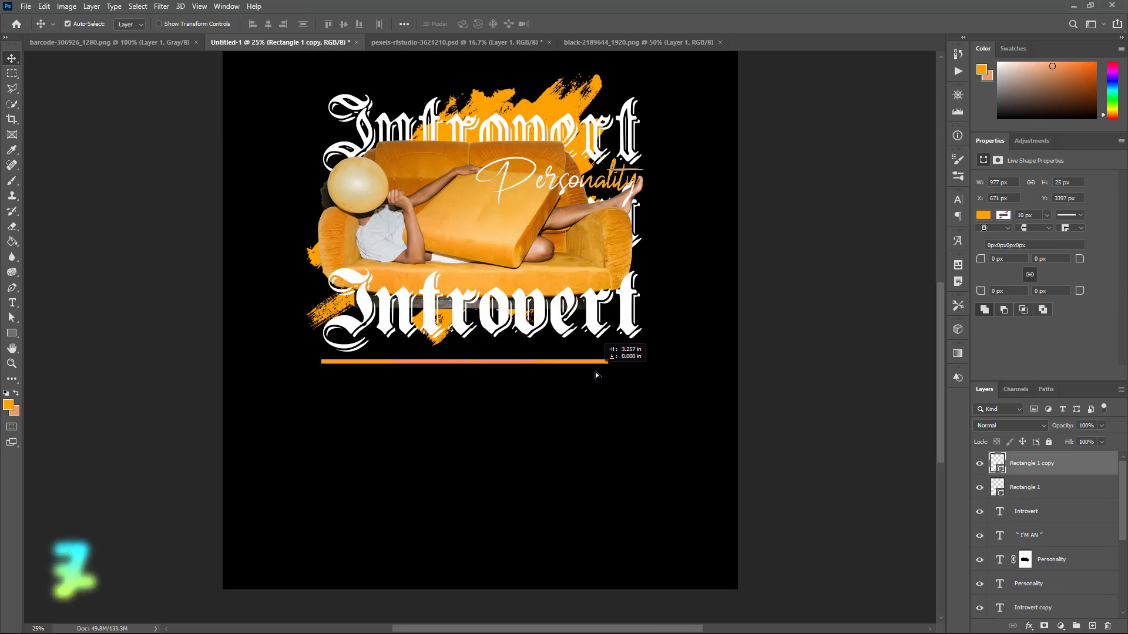
drag(595, 371, 601, 375)
key(Left)
key(Left)
key(Left)
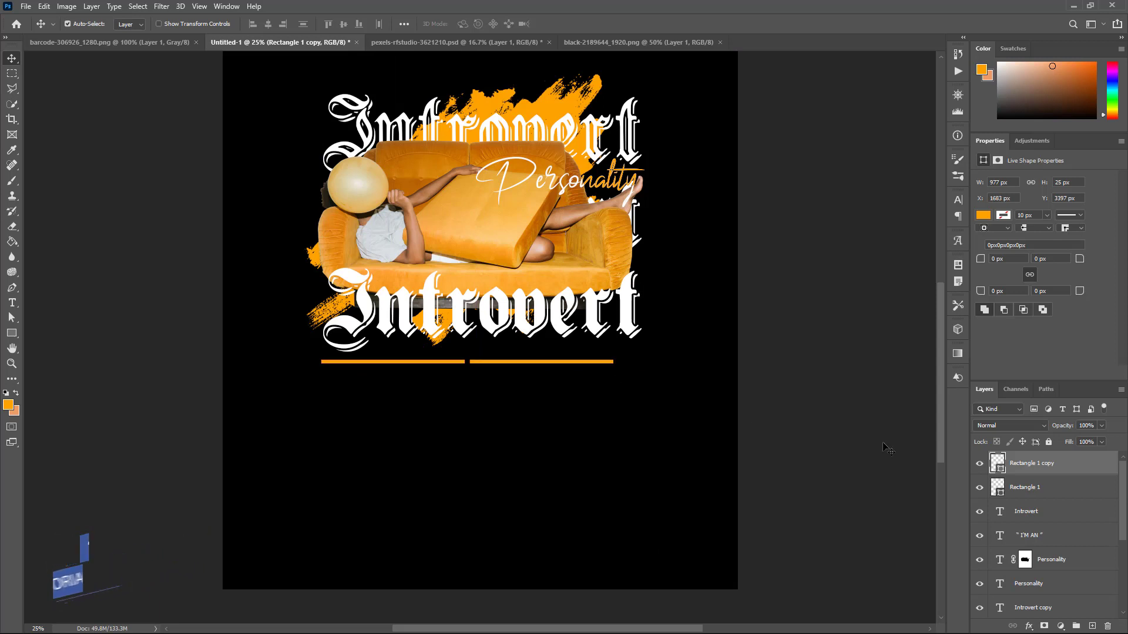
double_click(999, 464)
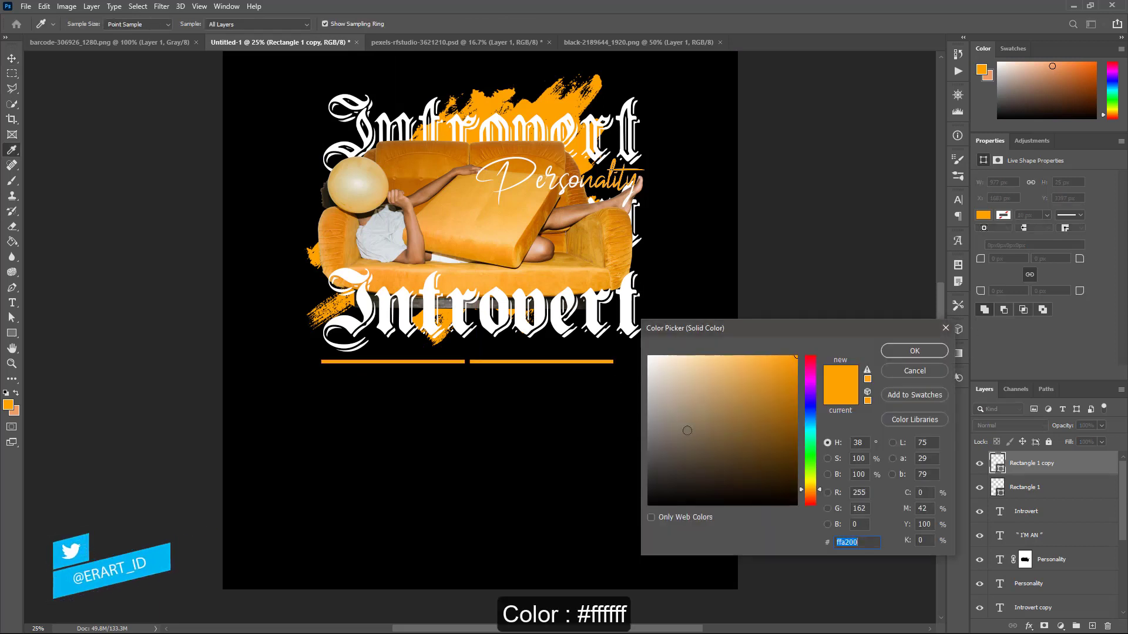
text(ffffff)
click(903, 353)
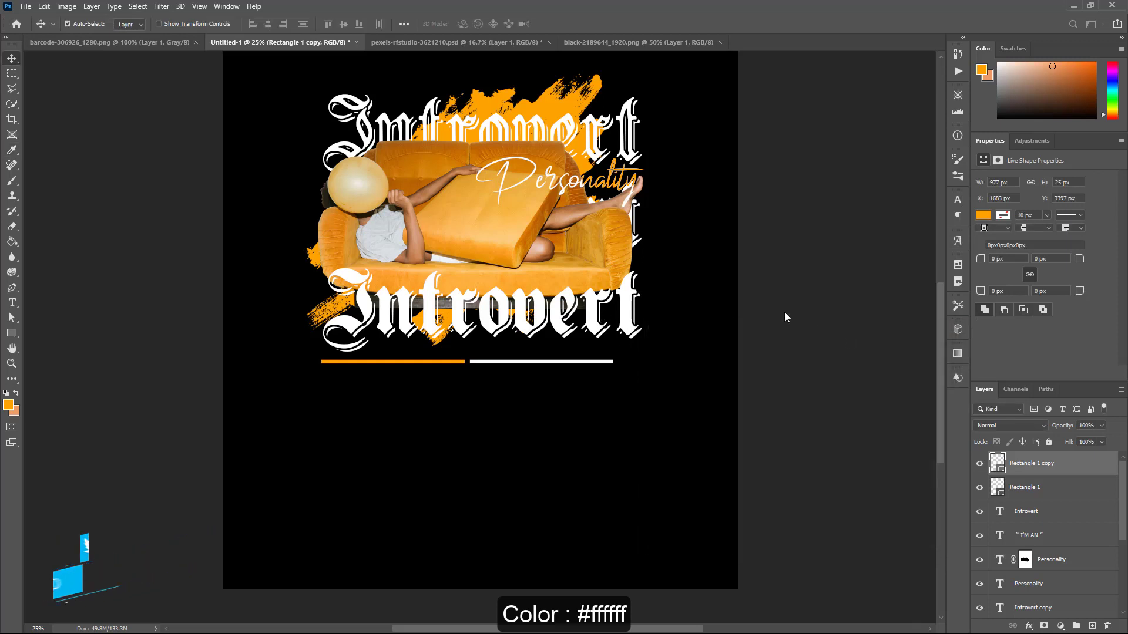
- Stretch both bars together to span the lower Introvert title's width
ctrl+click(999, 487)
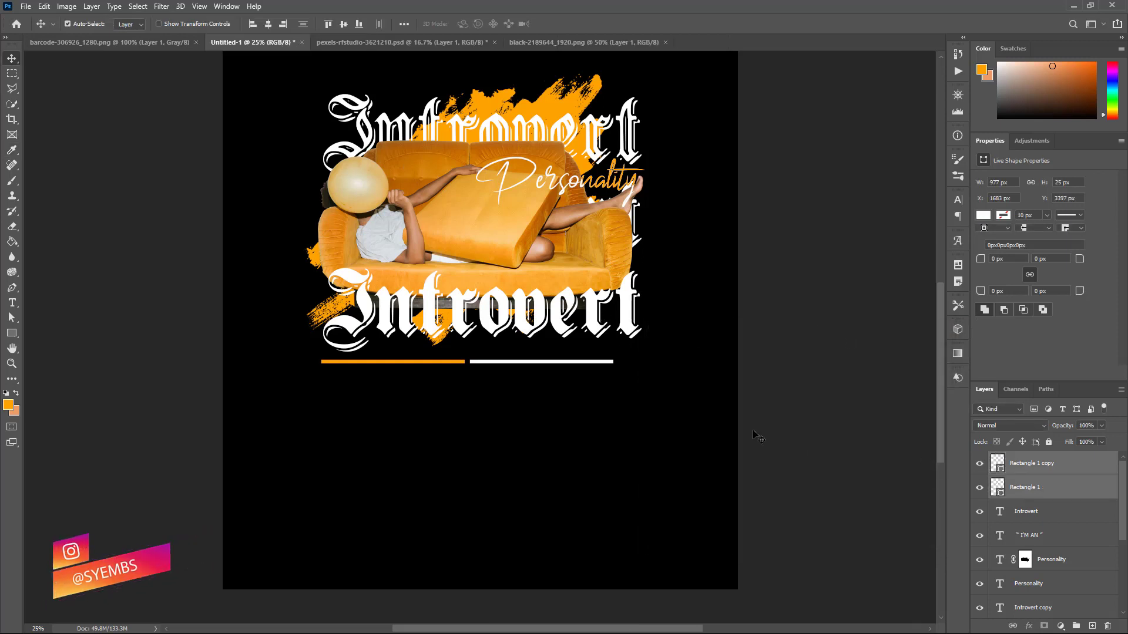
key(ctrl+t)
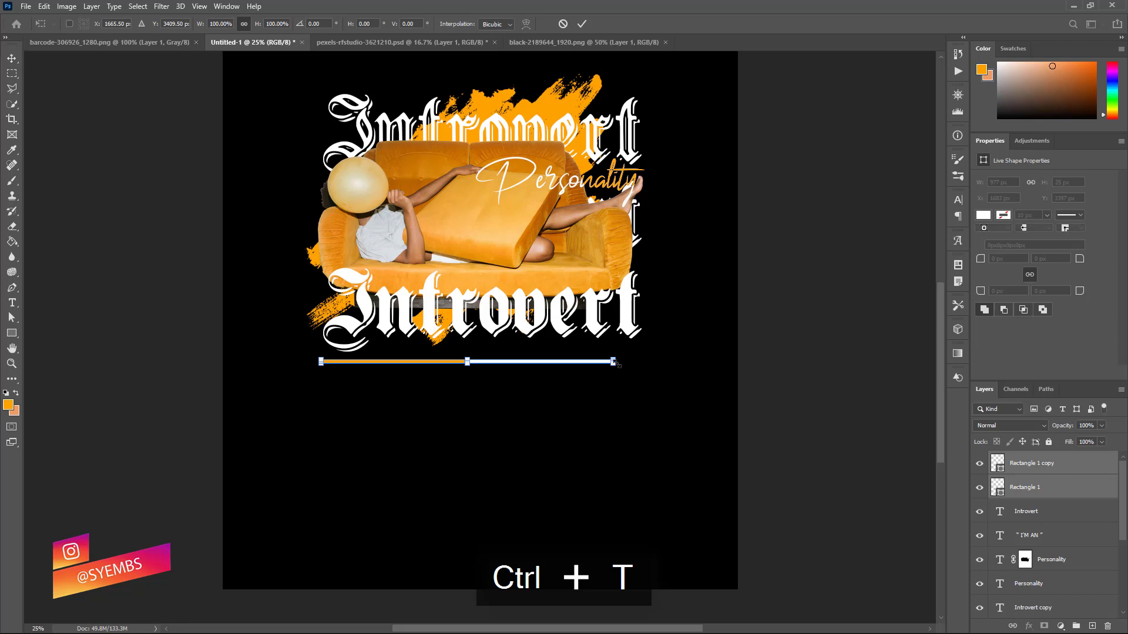
drag(623, 362, 648, 364)
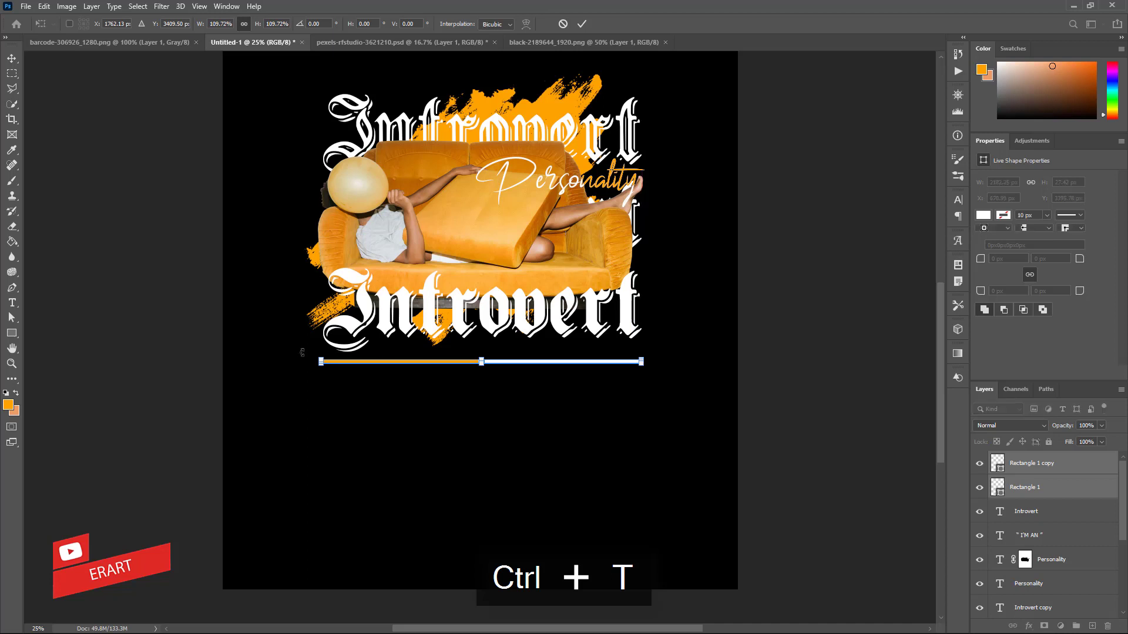
drag(320, 361, 315, 358)
- Group Rectangle 1 and Rectangle 1 copy into Group 1 and nudge it up slightly
click(11, 58)
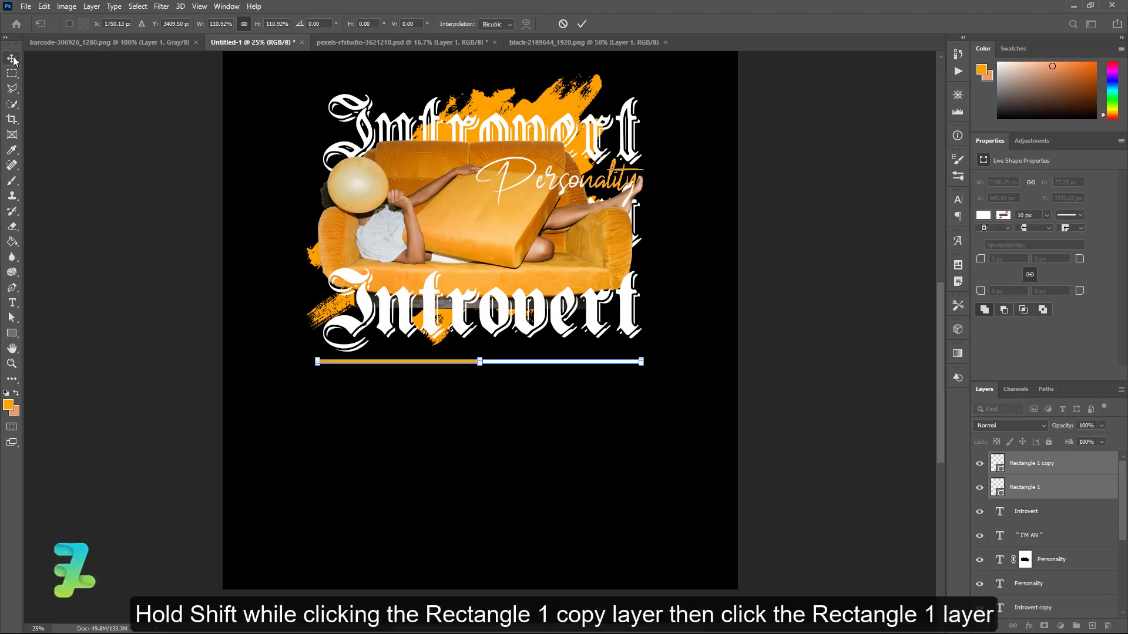
click(996, 466)
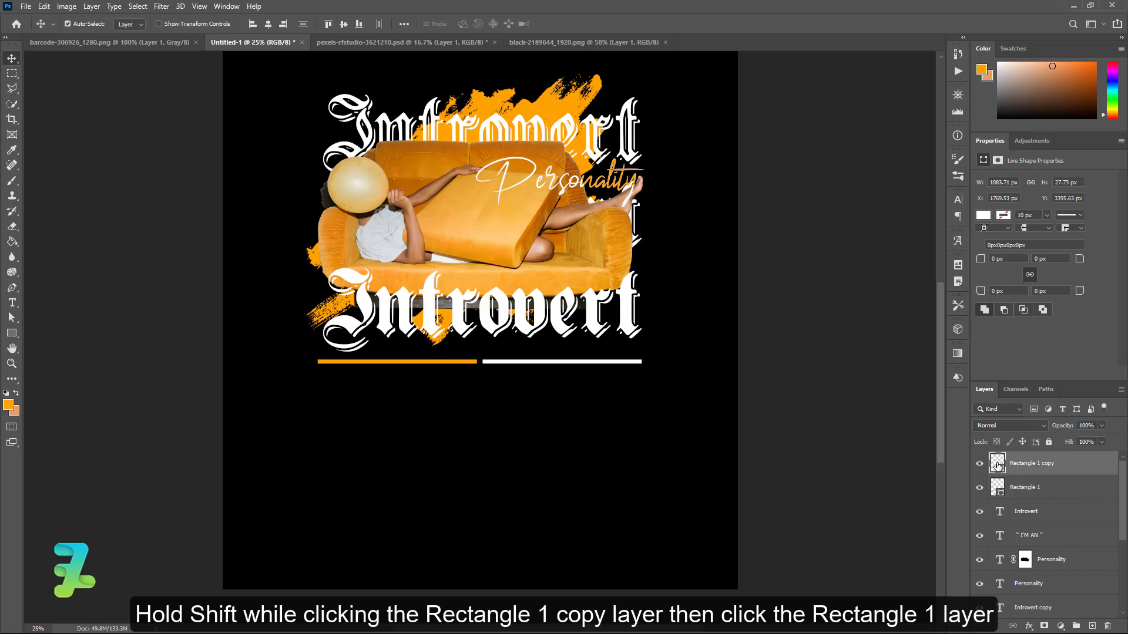
shift+click(1040, 488)
key(ctrl+g)
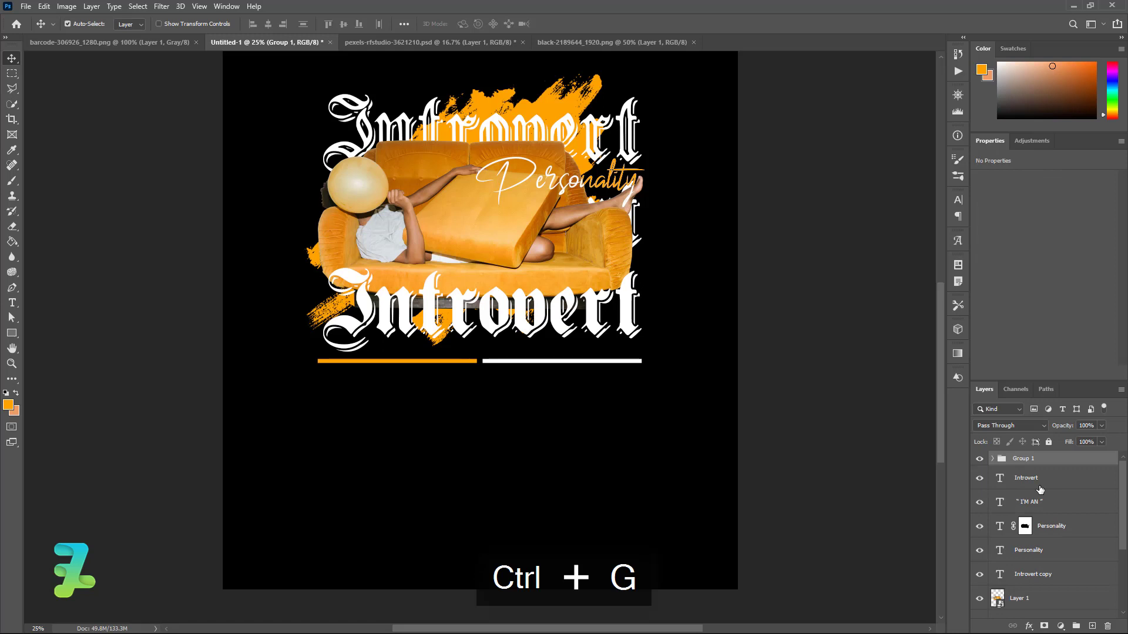
key(shift+Up)
key(shift+Up)
key(shift+Up)
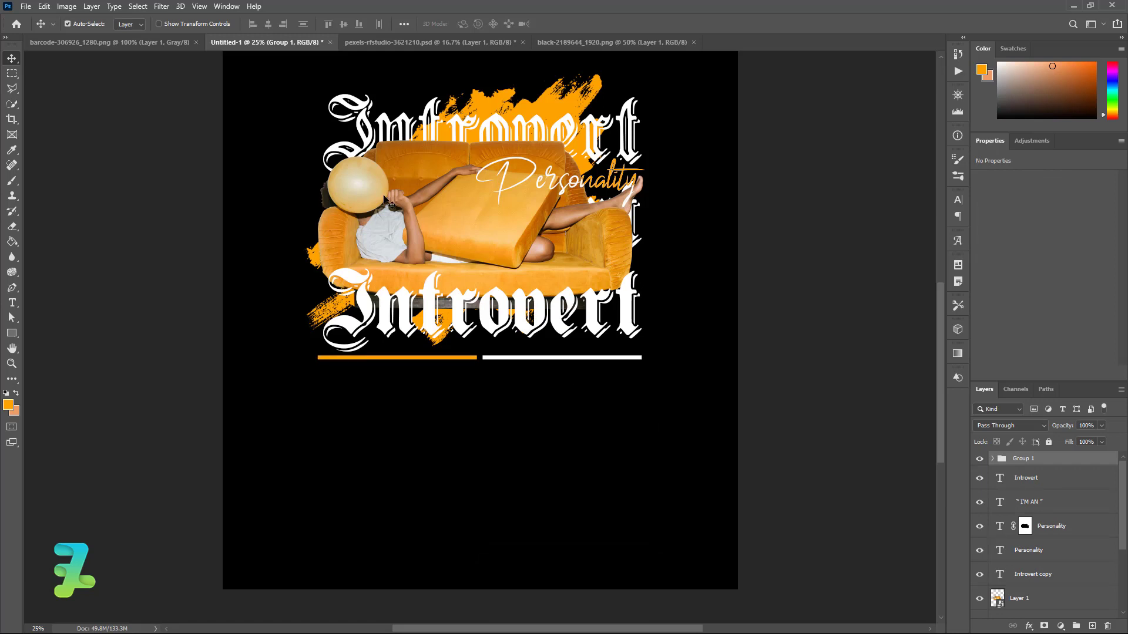
- Float the barcode image in its own window and drag its layer into the poster
click(56, 44)
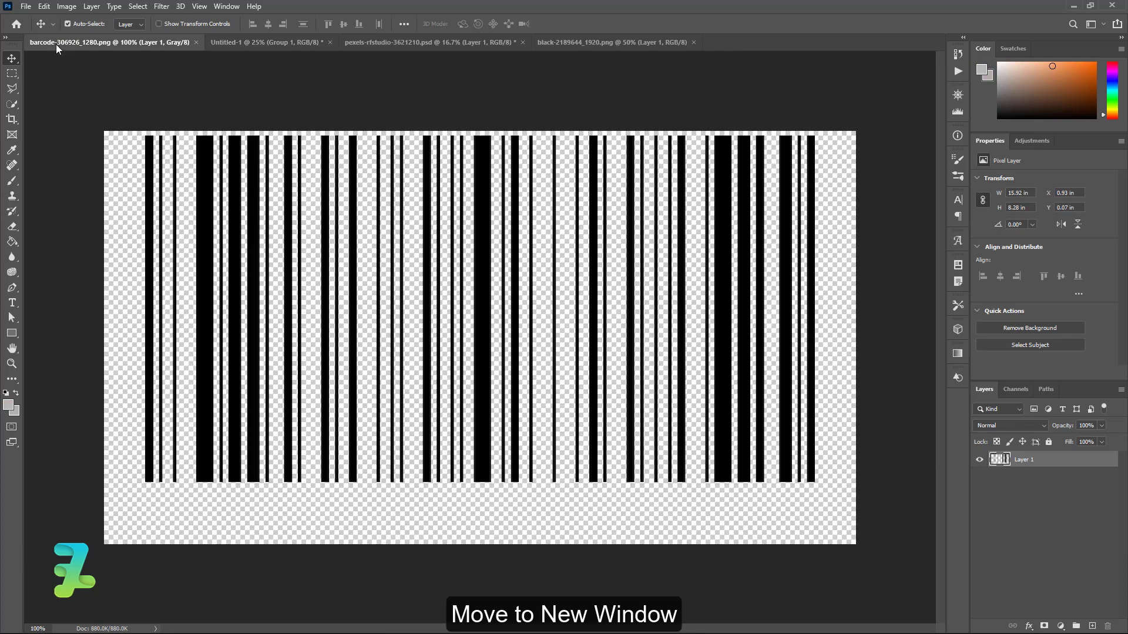
right_click(56, 44)
click(96, 106)
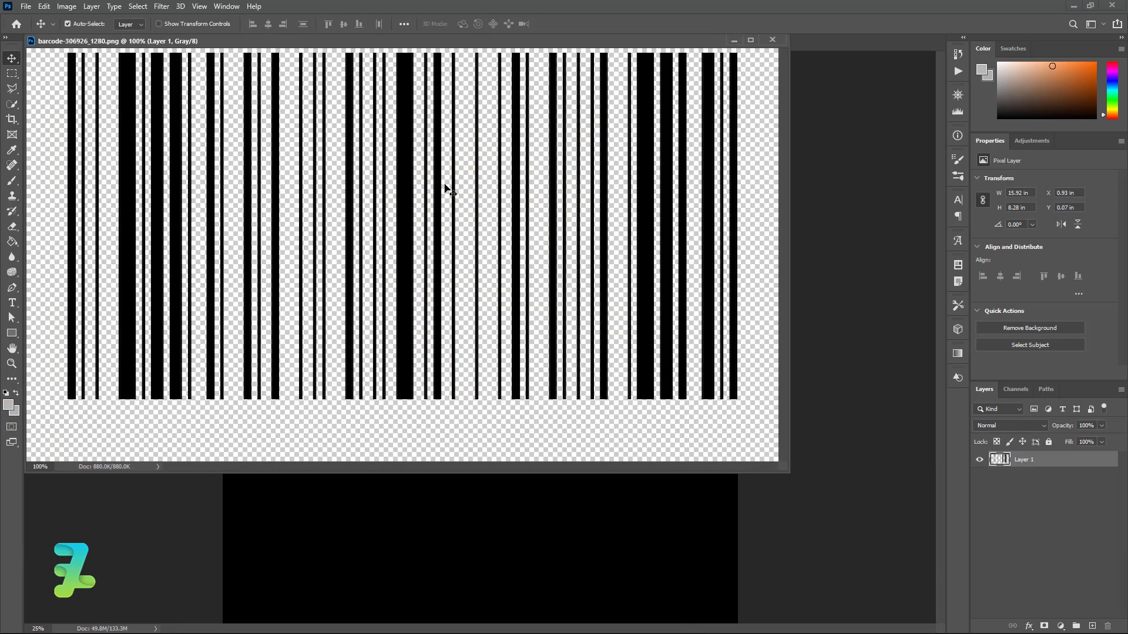
mouse_move(999, 459)
mouse_down()
mouse_move(856, 463)
mouse_move(516, 513)
mouse_move(531, 517)
mouse_up()
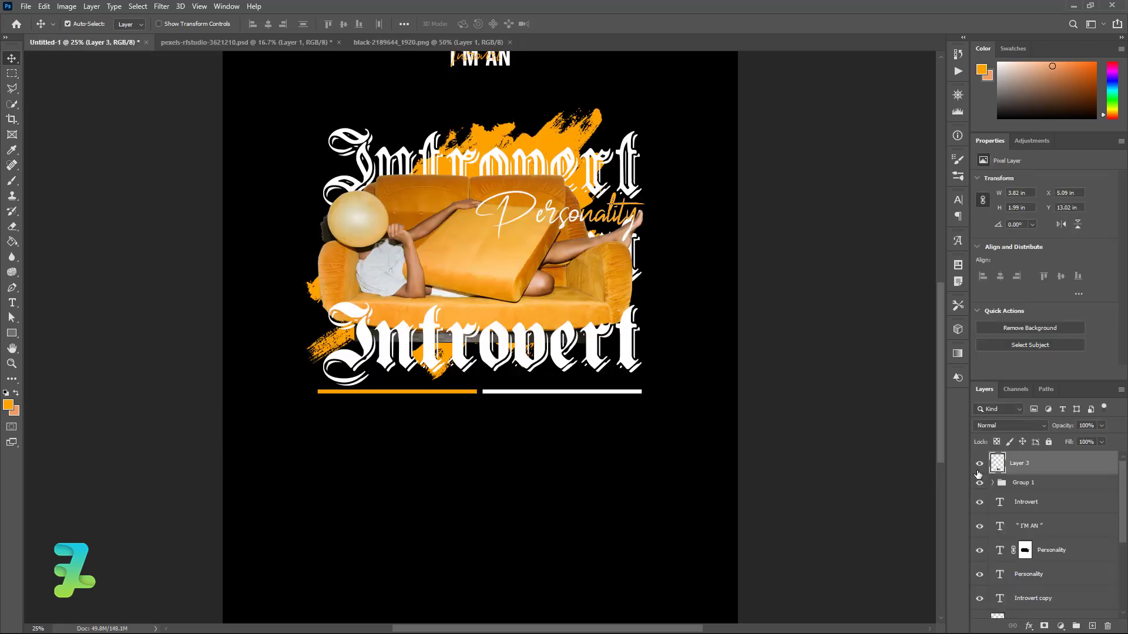
- Move the barcode layer to sit just below the orange and white bars
key(ctrl+minus)
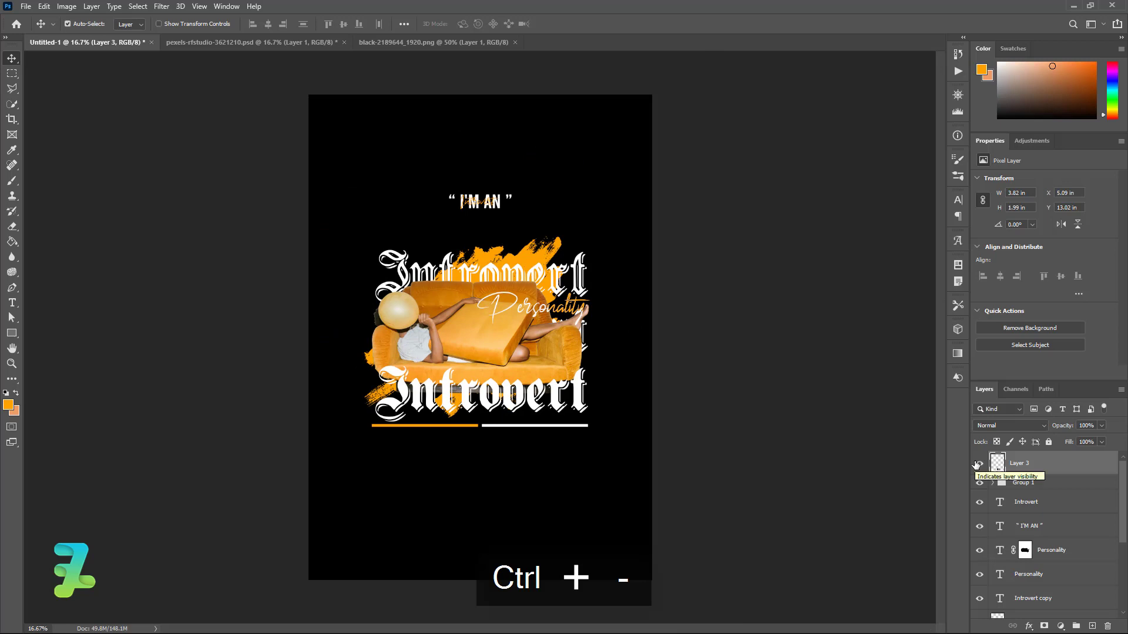
key(ctrl+t)
drag(511, 498, 431, 461)
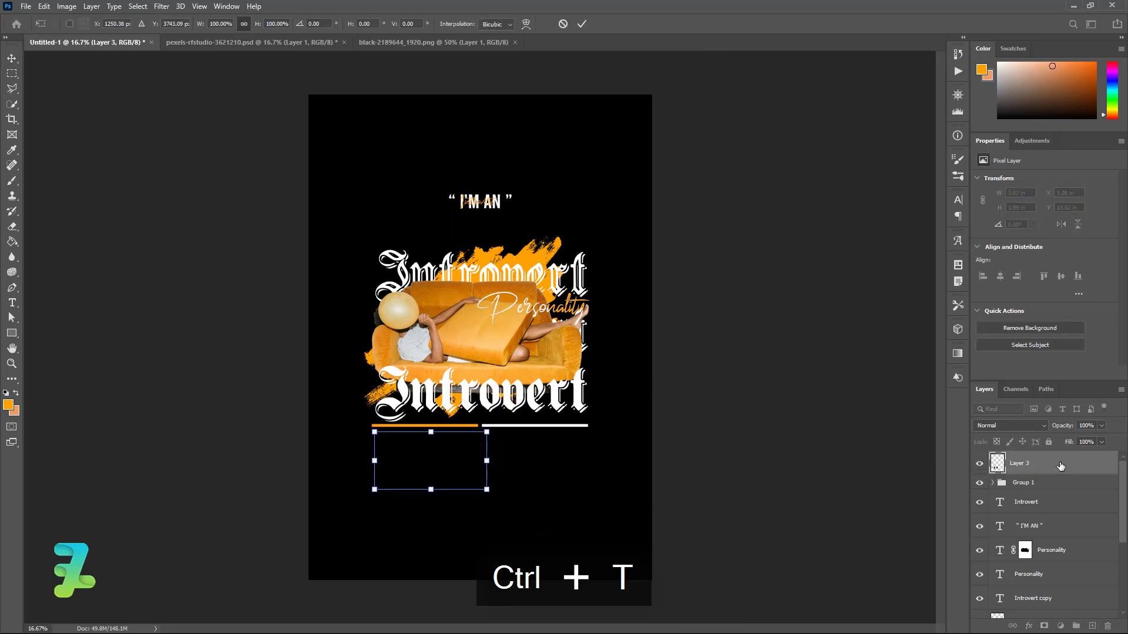
key(Return)
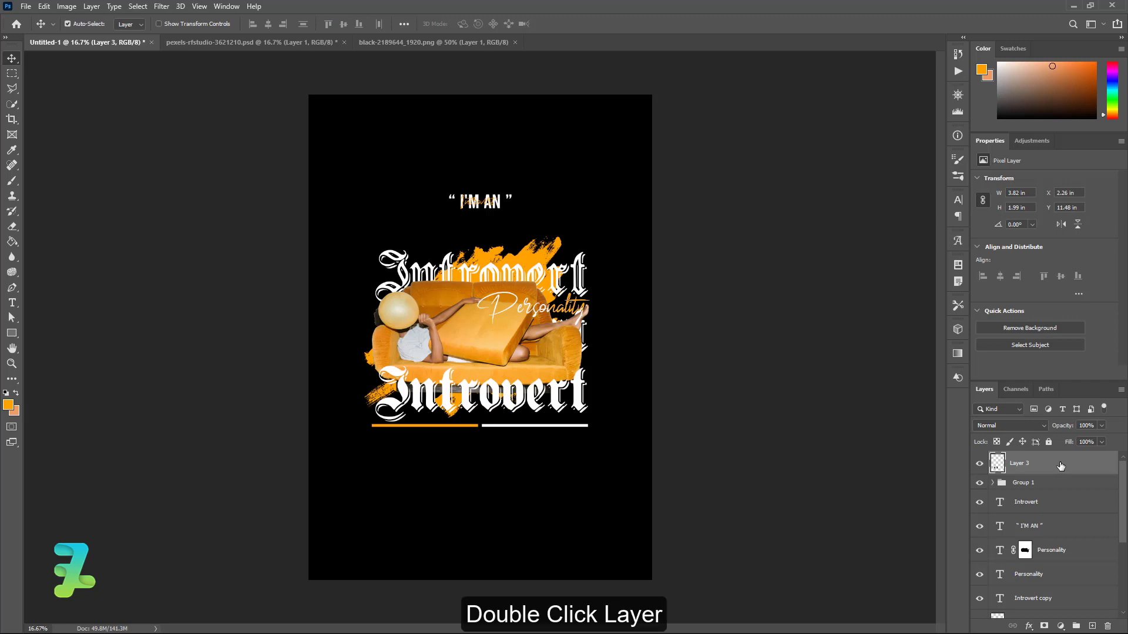
- Apply an orange Color Overlay layer style to the barcode layer (Layer 3)
double_click(1060, 466)
click(659, 368)
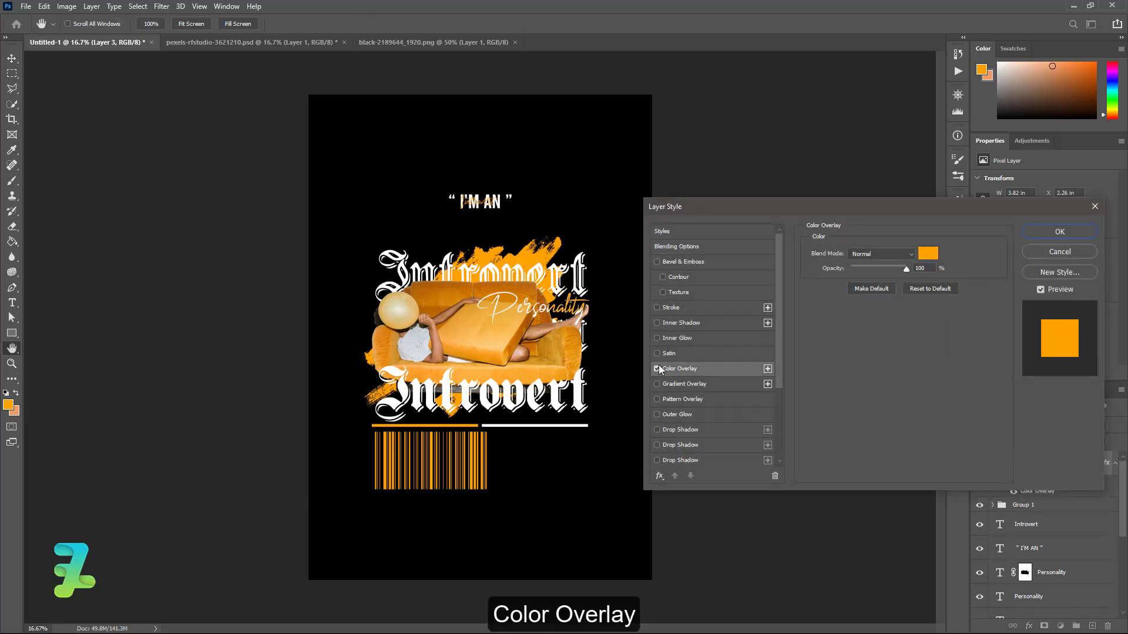
click(1057, 232)
key(v)
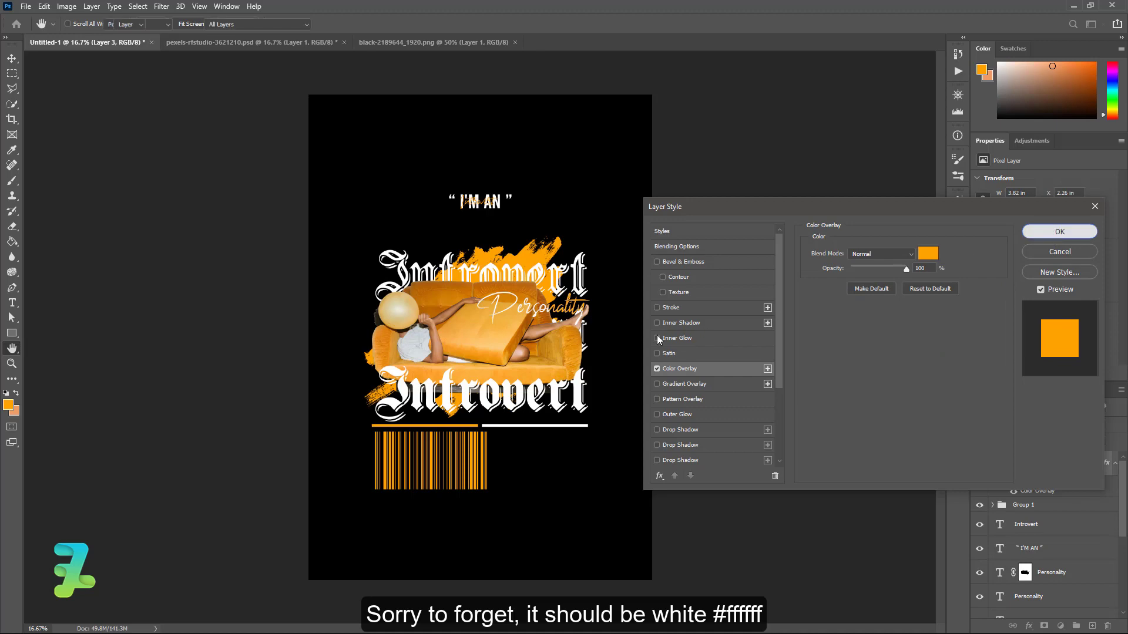
key(ctrl+equal)
key(ctrl+equal)
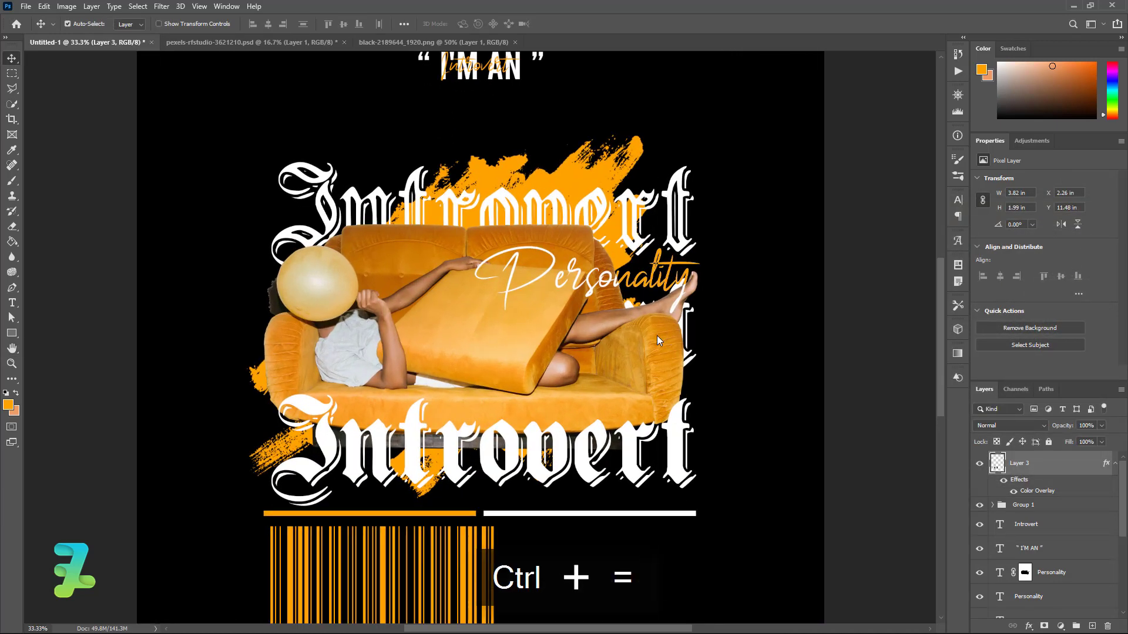
- Scale the orange barcode down proportionally, then squash its height into a short strip
scroll(939, 320, down, 2)
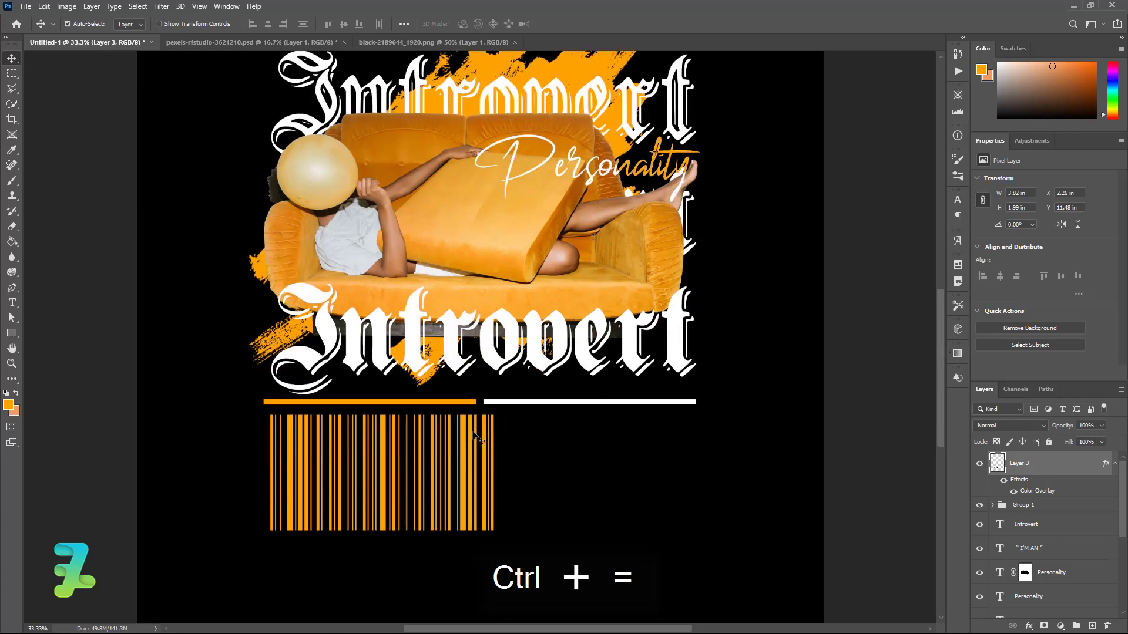
drag(437, 446, 455, 439)
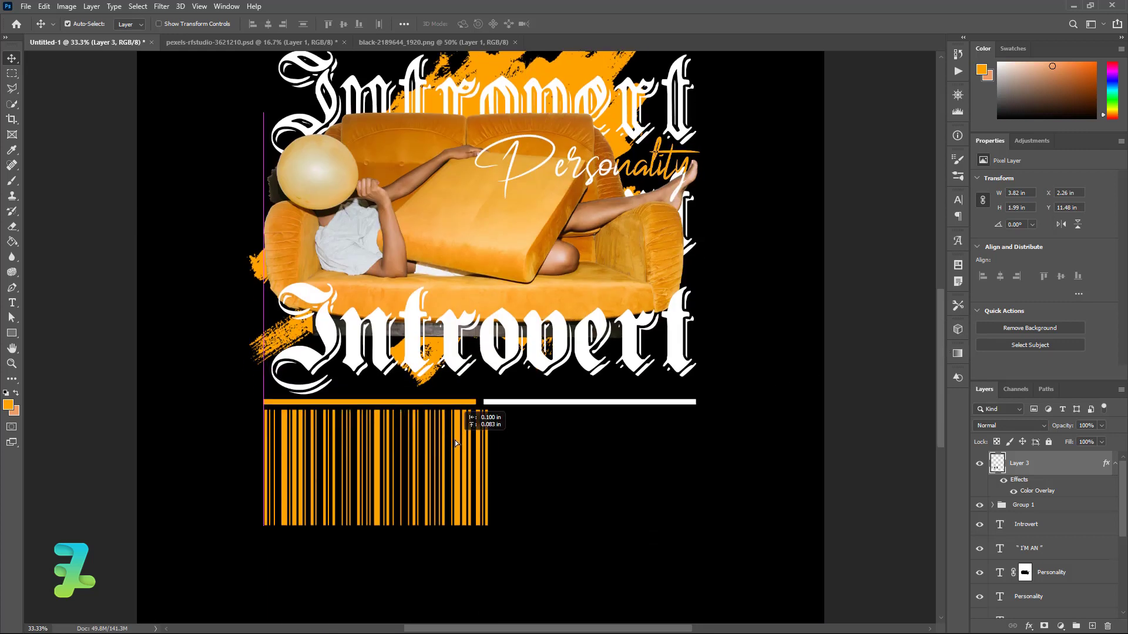
key(ctrl+t)
drag(487, 525, 474, 519)
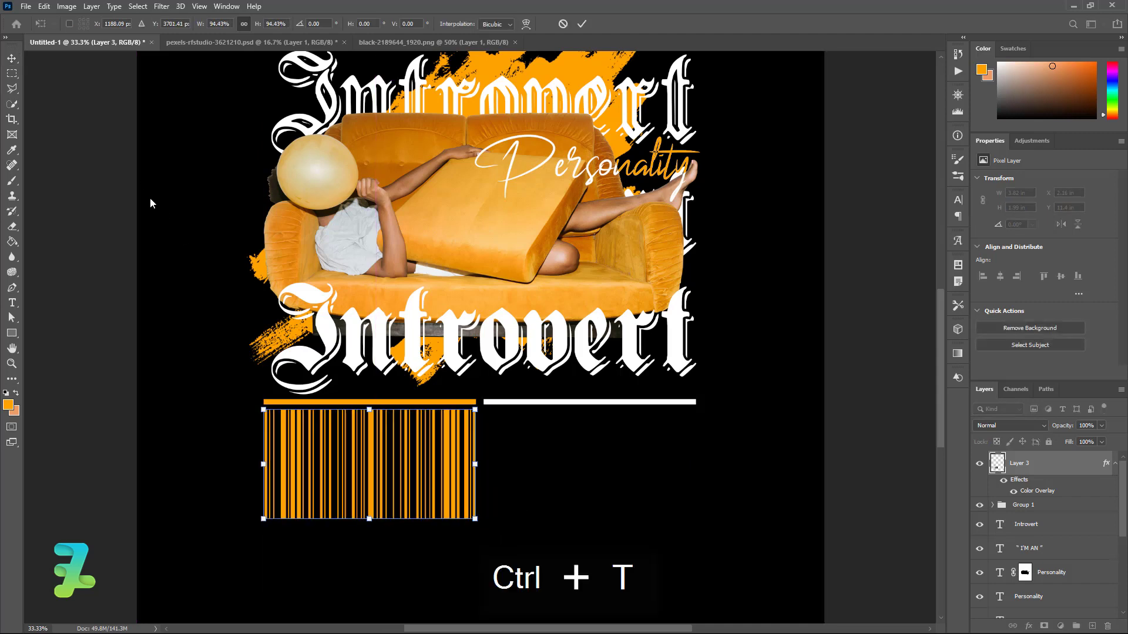
drag(368, 518, 375, 450)
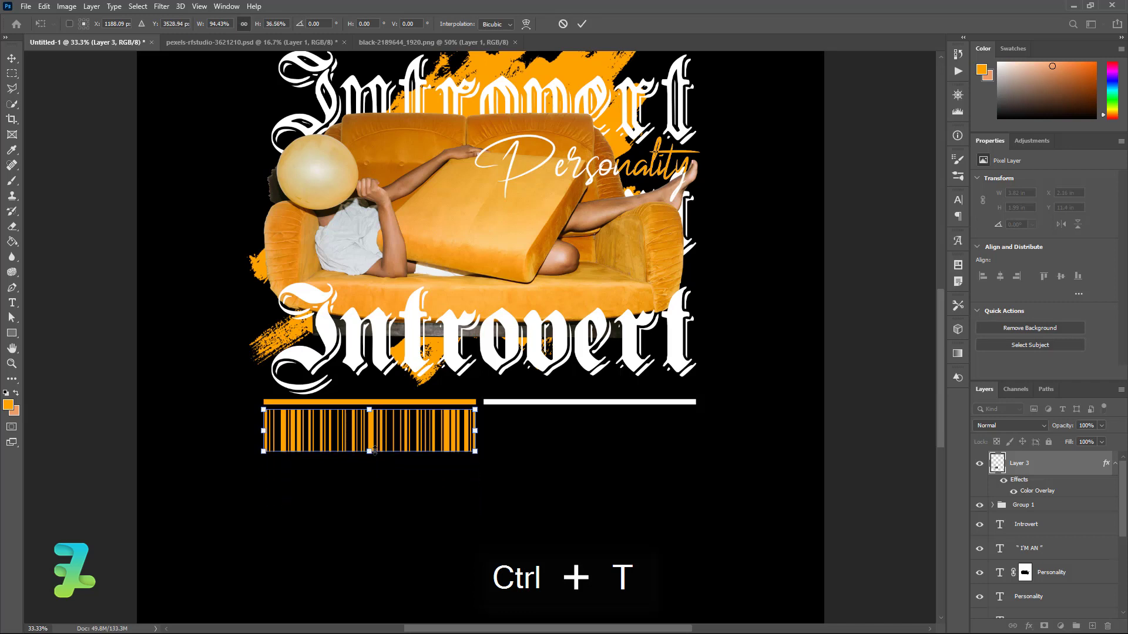
- Commit the barcode resize and draw one orange rectangle bar below the white line
click(12, 58)
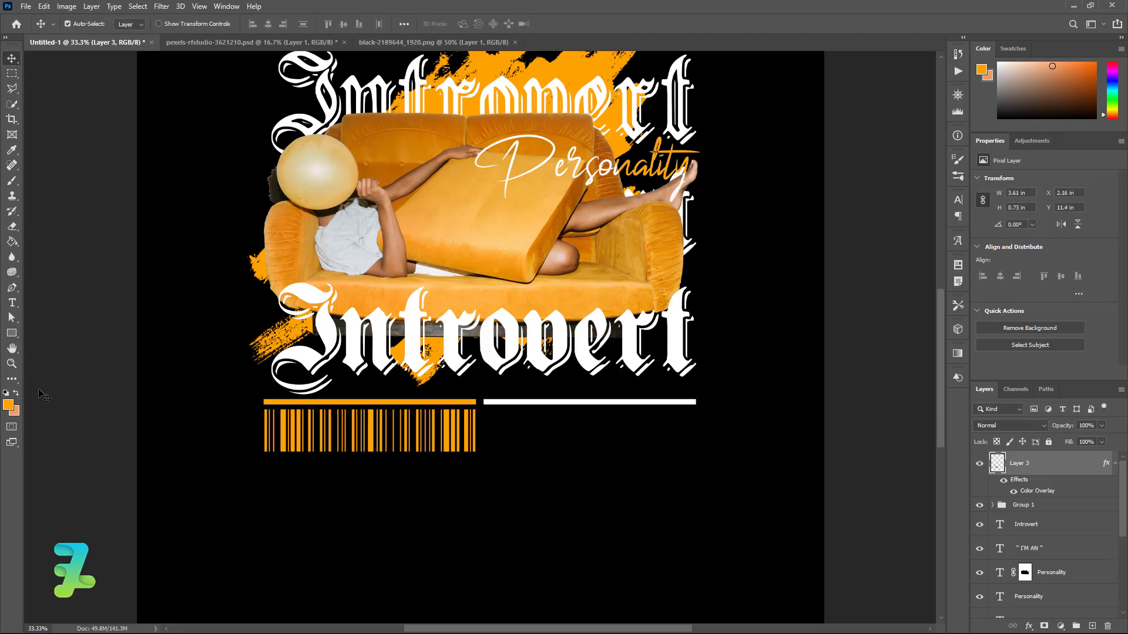
click(12, 333)
click(53, 333)
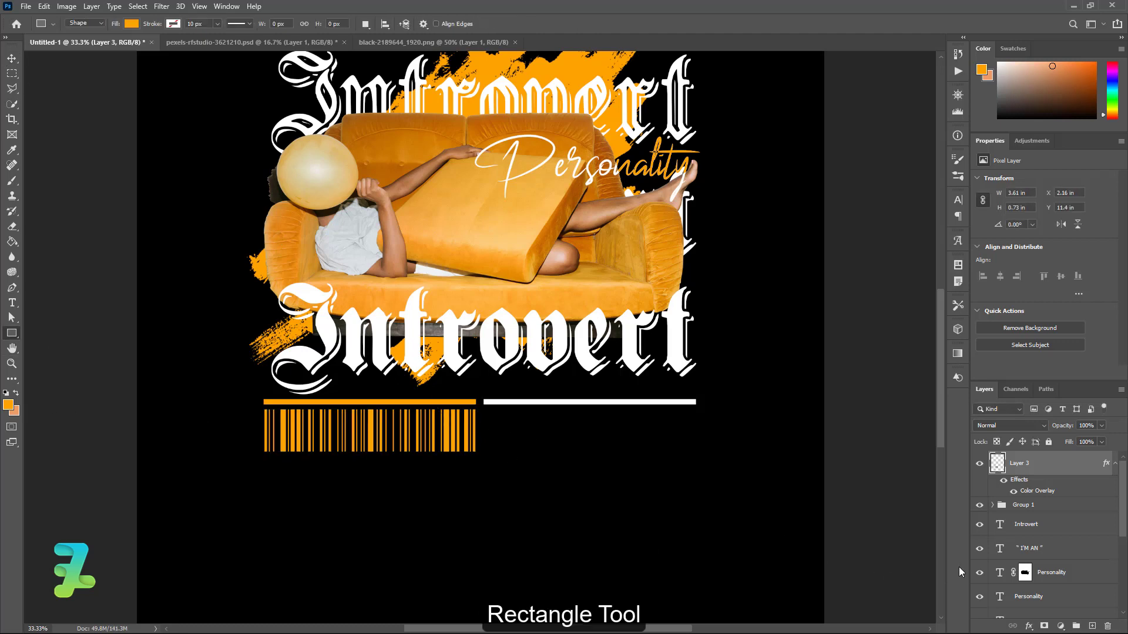
click(1092, 626)
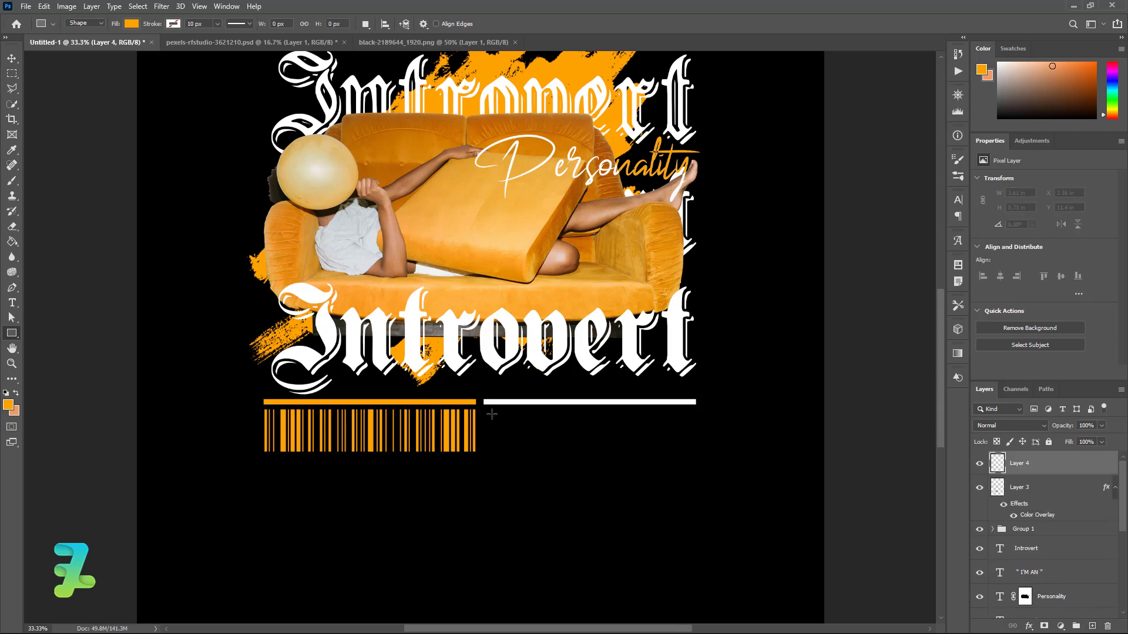
mouse_move(484, 412)
mouse_down()
mouse_move(497, 451)
mouse_move(530, 452)
mouse_up()
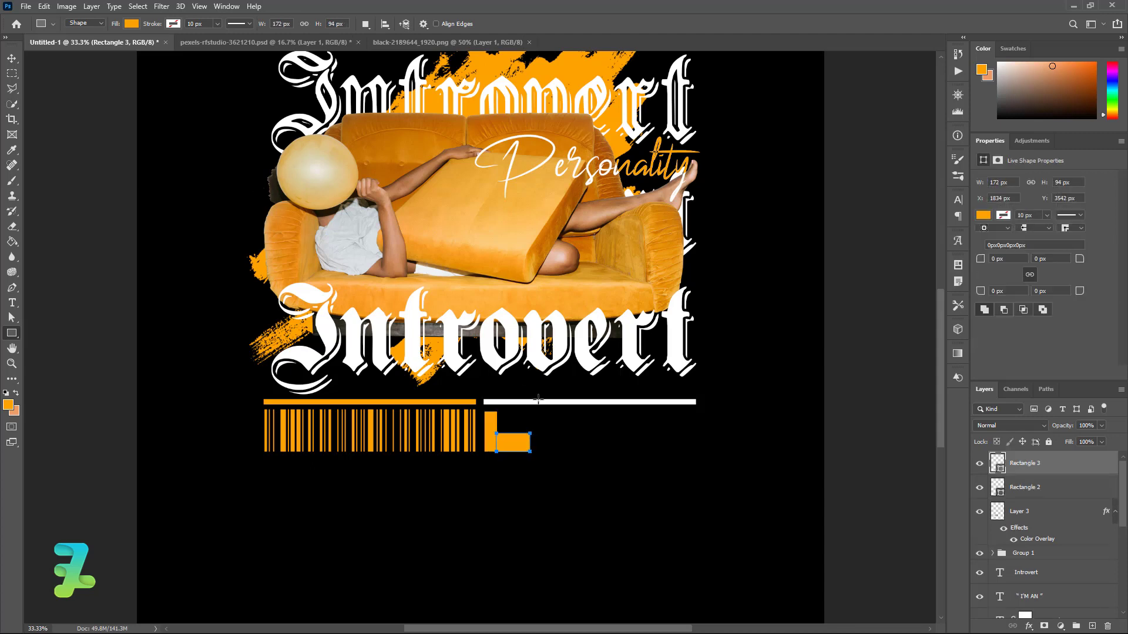
key(ctrl+z)
- Duplicate the orange bar repeatedly, spacing the copies rightward into a striped row
click(12, 59)
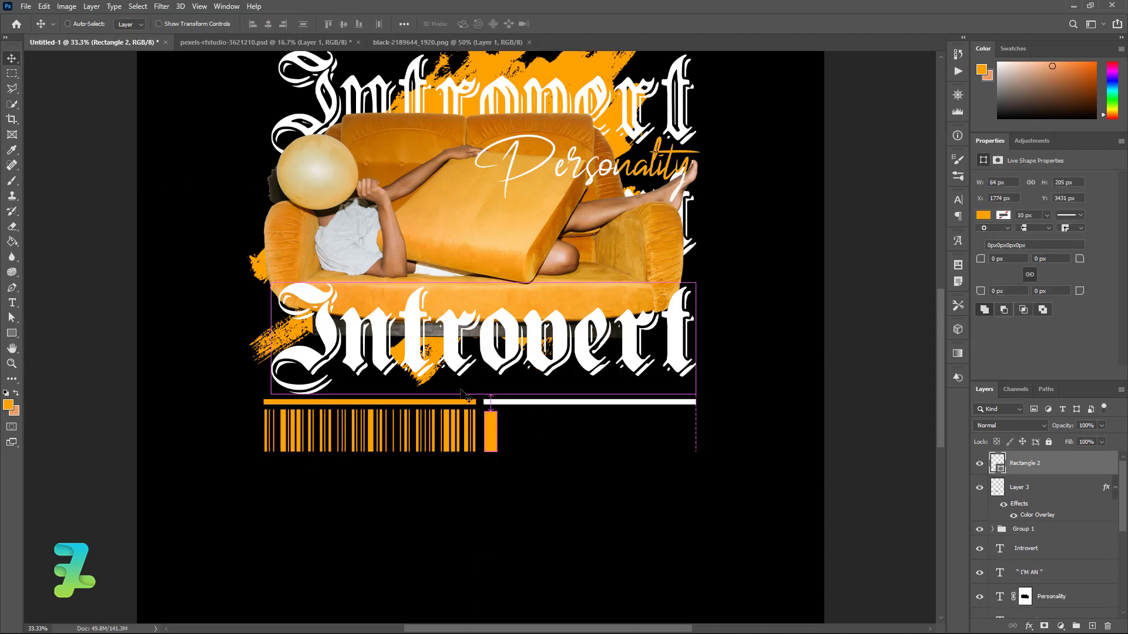
key(ctrl+j)
drag(494, 426, 553, 435)
key(ctrl+j)
key(ctrl+j)
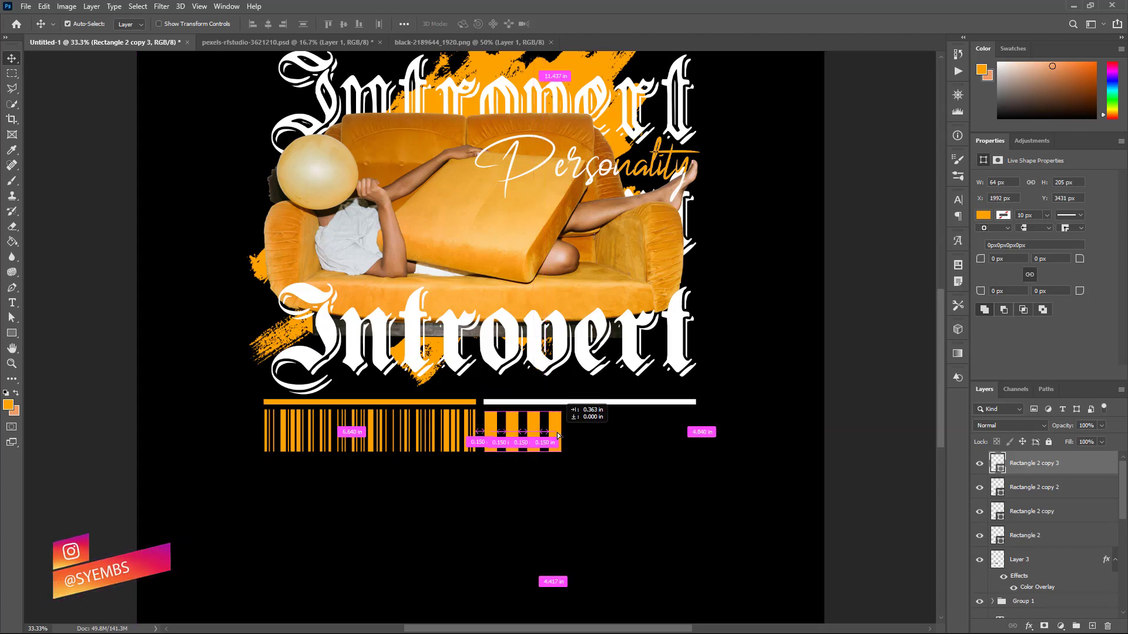
key(ctrl+j)
mouse_move(554, 434)
mouse_down()
mouse_move(590, 446)
mouse_move(620, 433)
mouse_move(705, 439)
mouse_up()
key(ctrl+j)
key(ctrl+j)
key(ctrl+j)
key(ctrl+j)
key(ctrl+j)
key(ctrl+j)
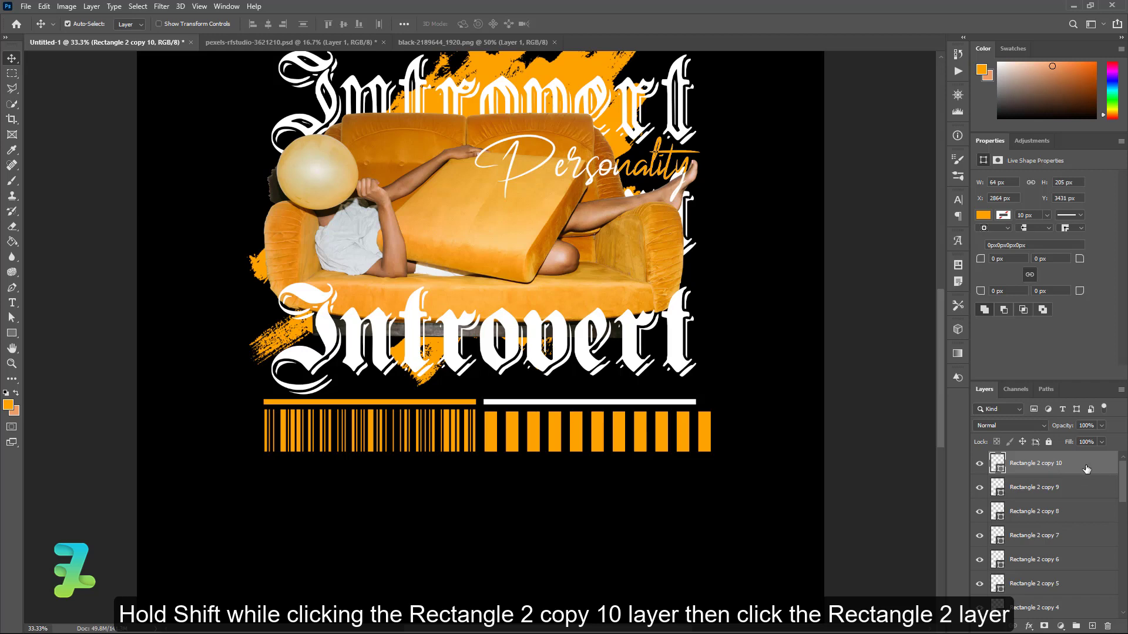
- Group the orange bar layers into Group 2 and distort them into diagonal stripes
scroll(1104, 517, down, 5)
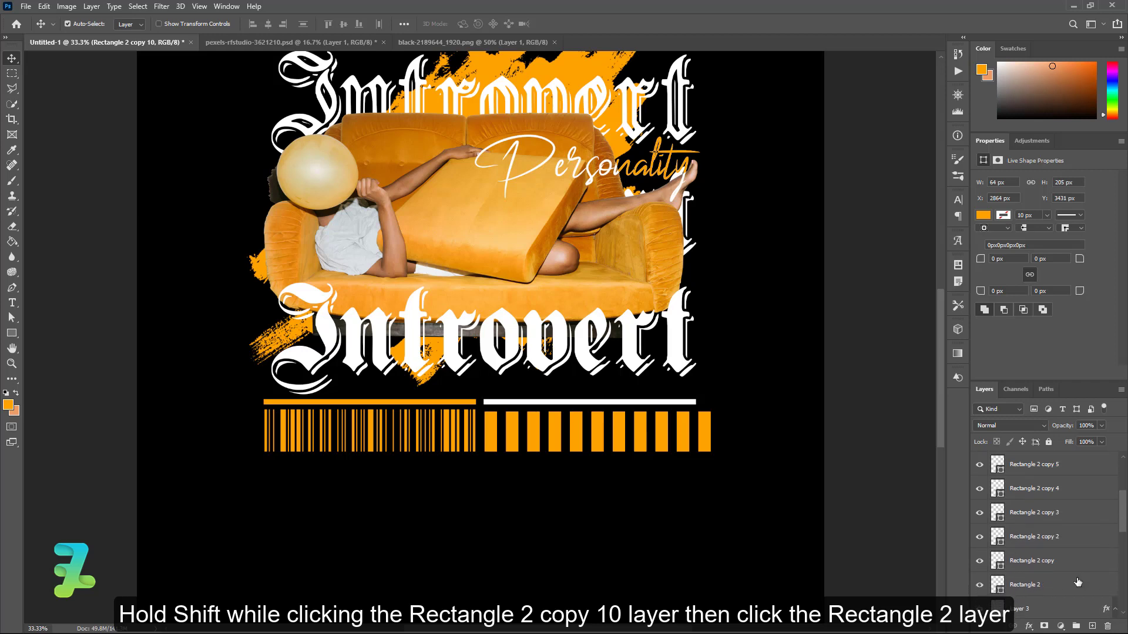
shift+click(1074, 585)
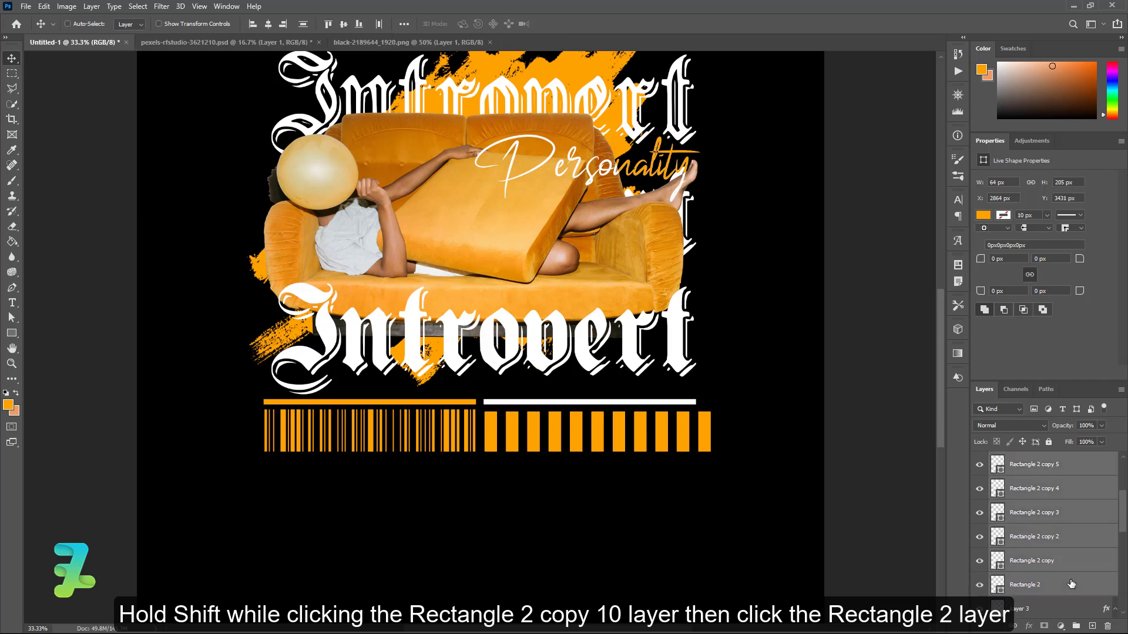
key(ctrl+g)
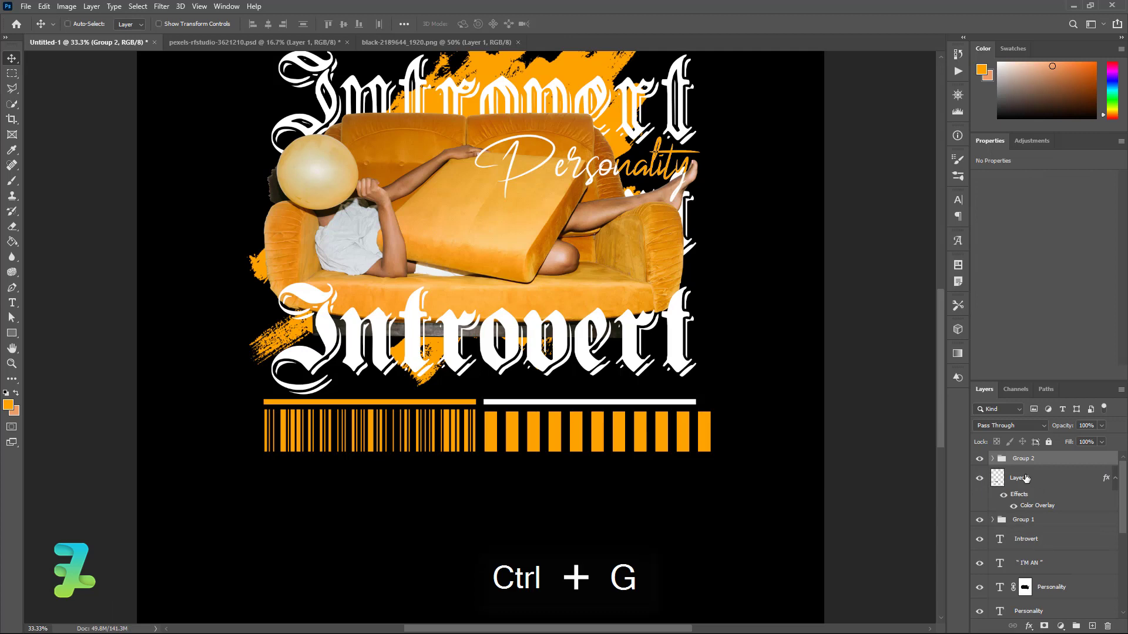
key(ctrl+t)
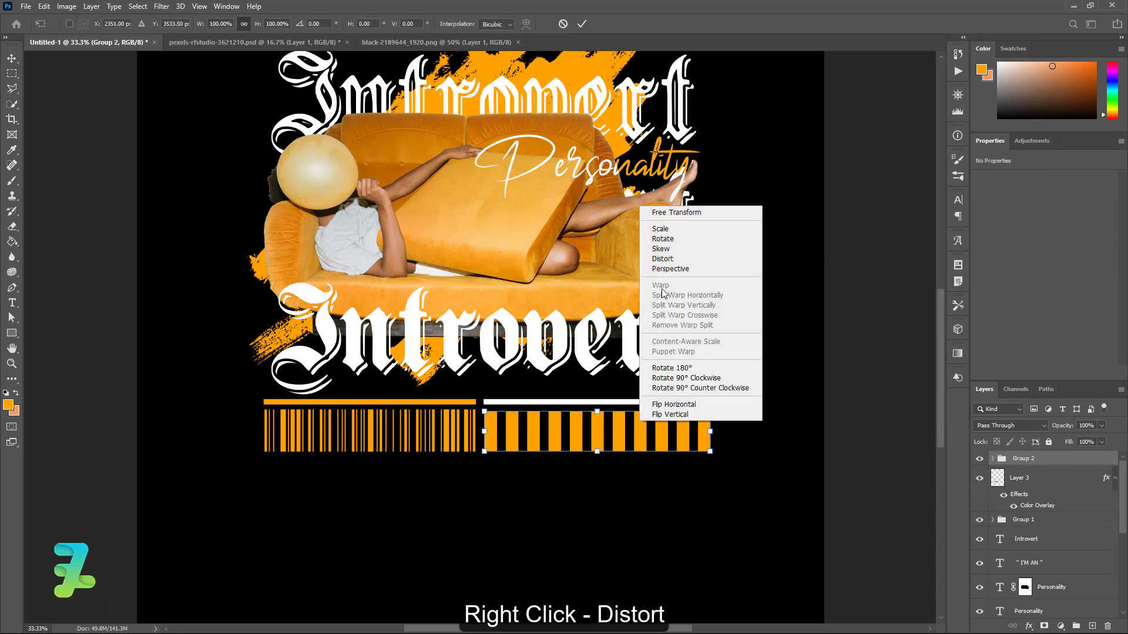
click(662, 258)
drag(598, 411, 621, 410)
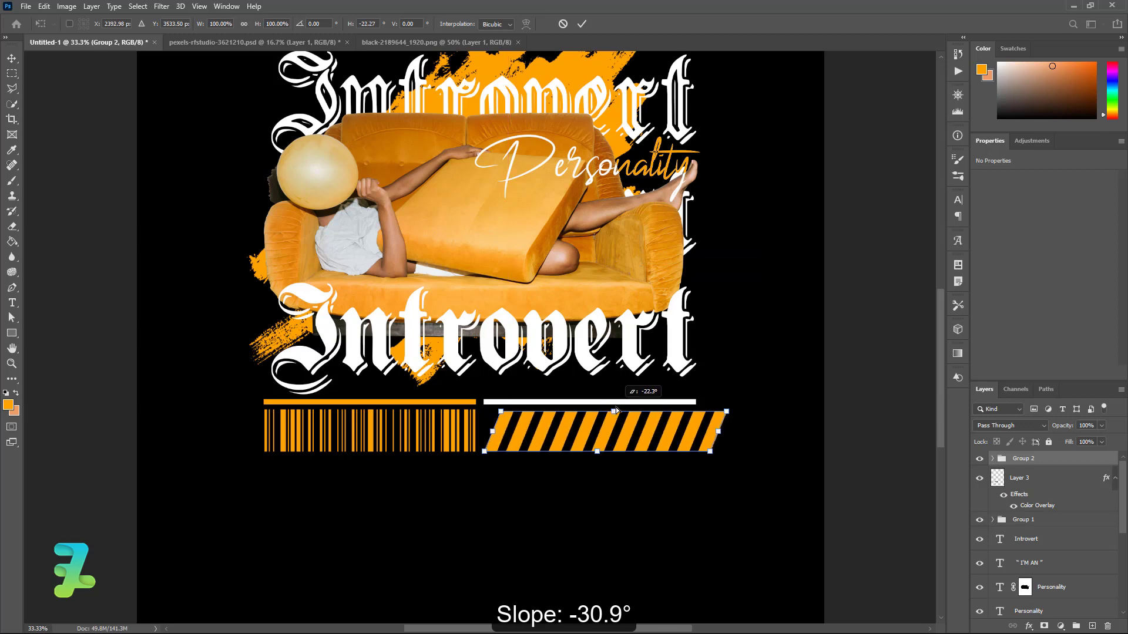
drag(621, 409, 621, 411)
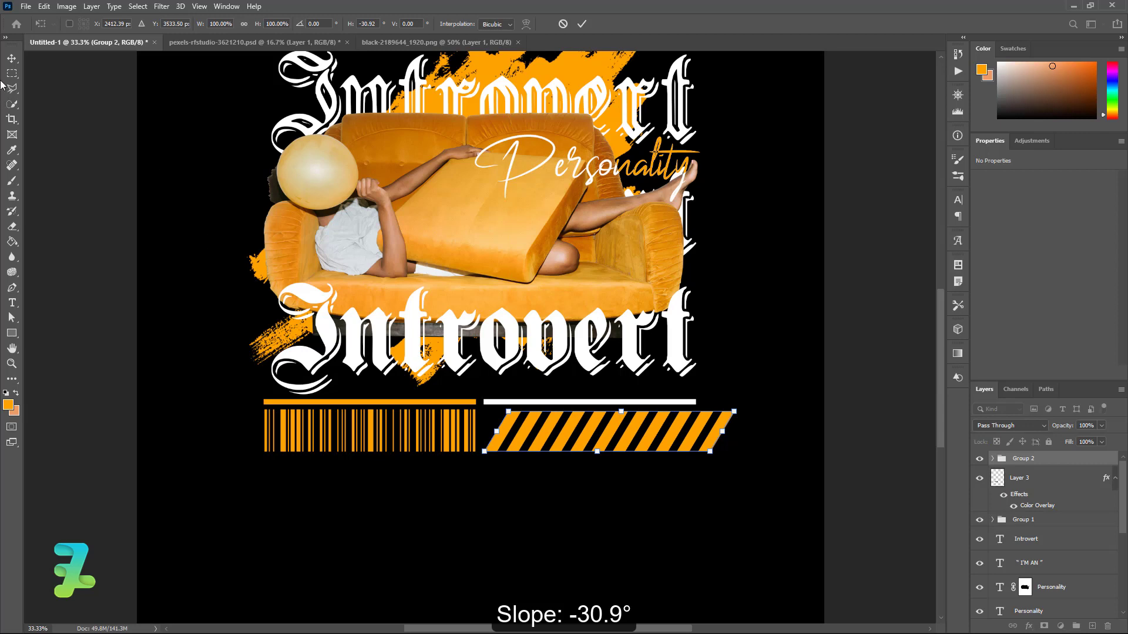
click(12, 59)
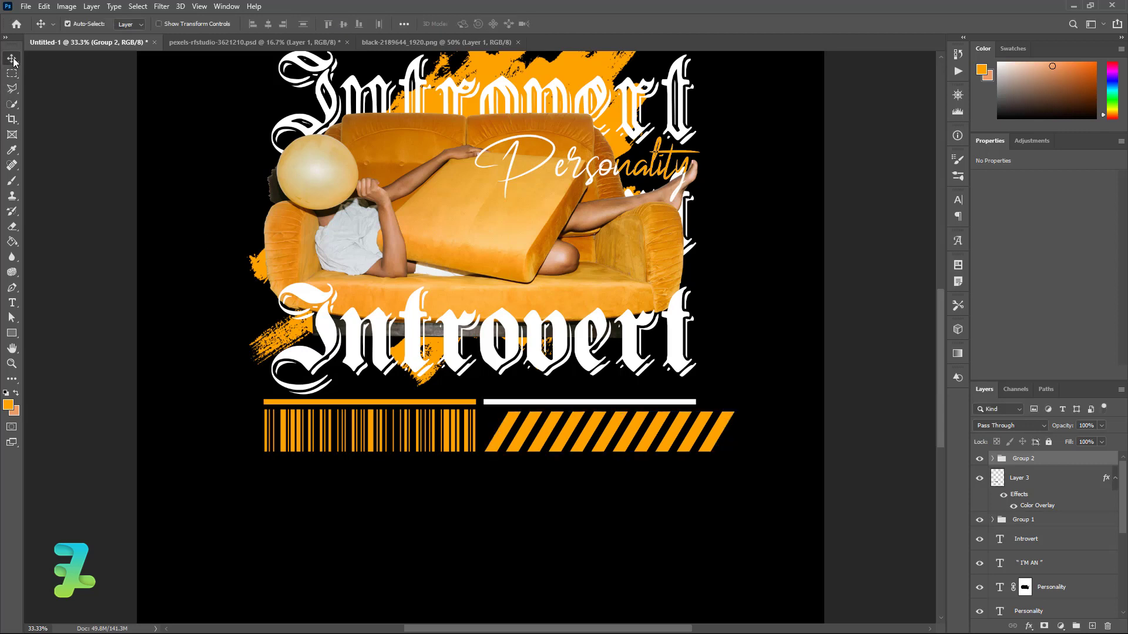
- Mask the slanted stripes to a straight-edged rectangular band
click(8, 75)
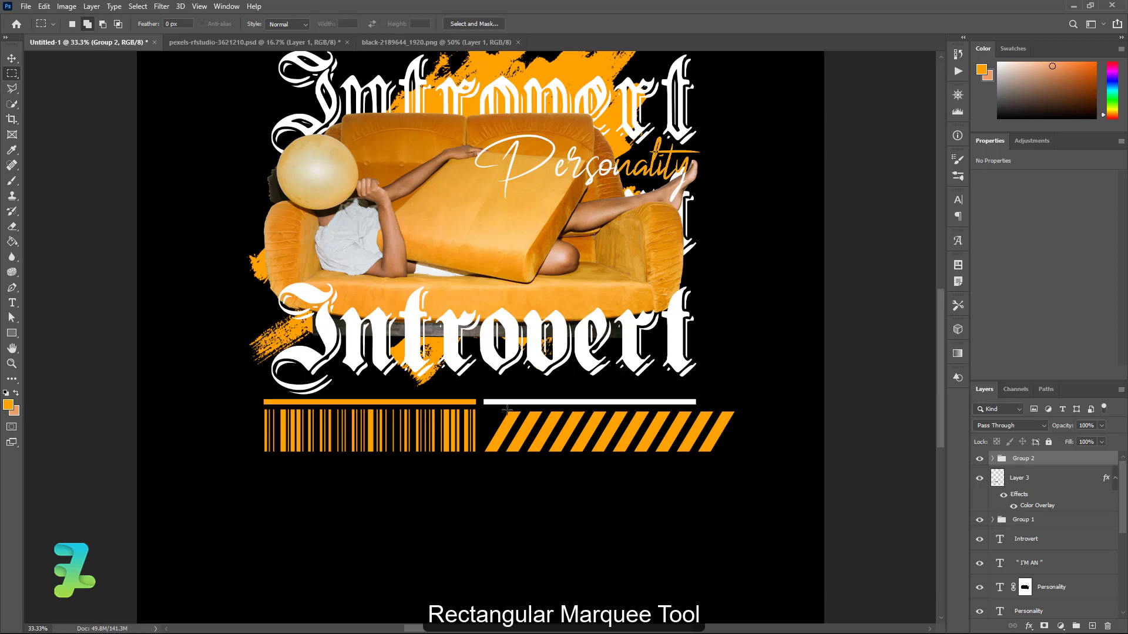
drag(507, 410, 711, 454)
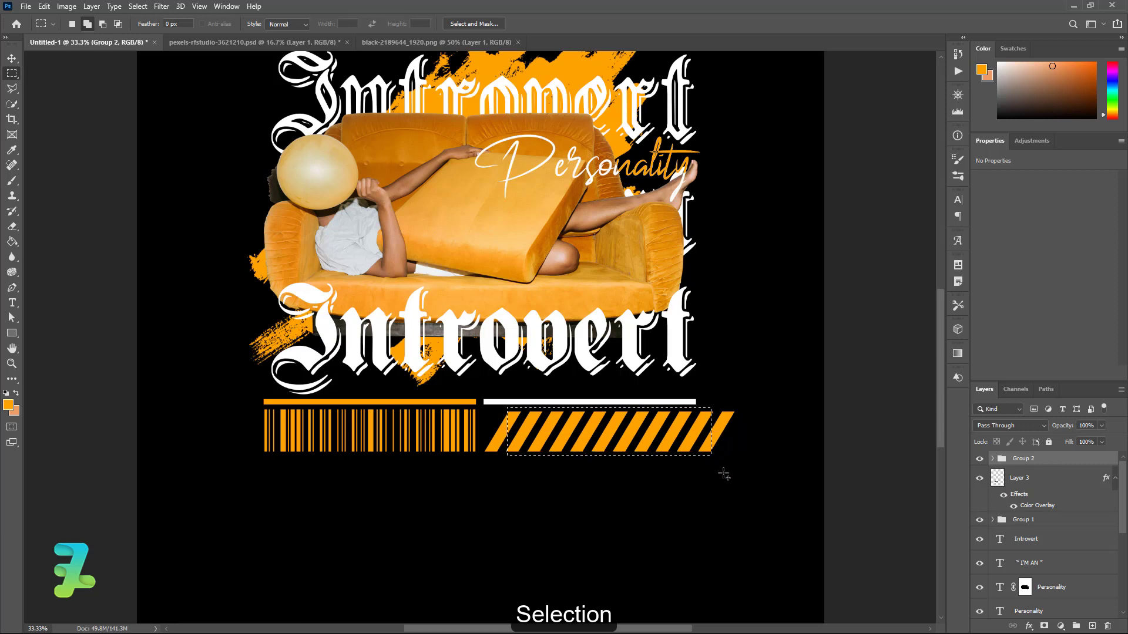
click(1043, 626)
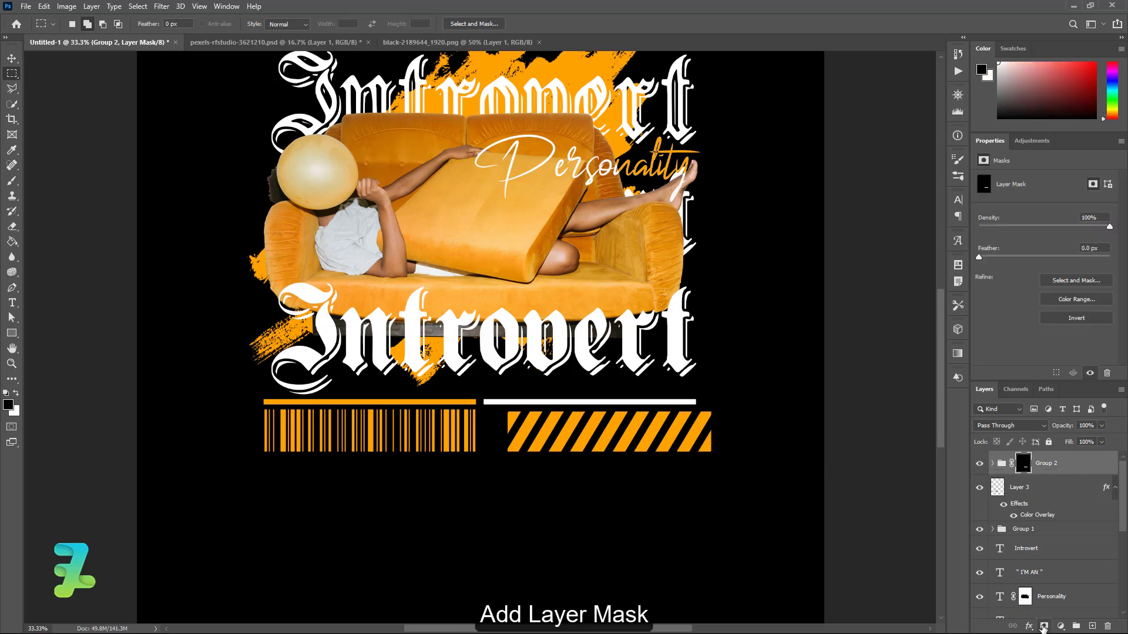
- Convert the striped group to a smart object and move it left under the white line
click(12, 58)
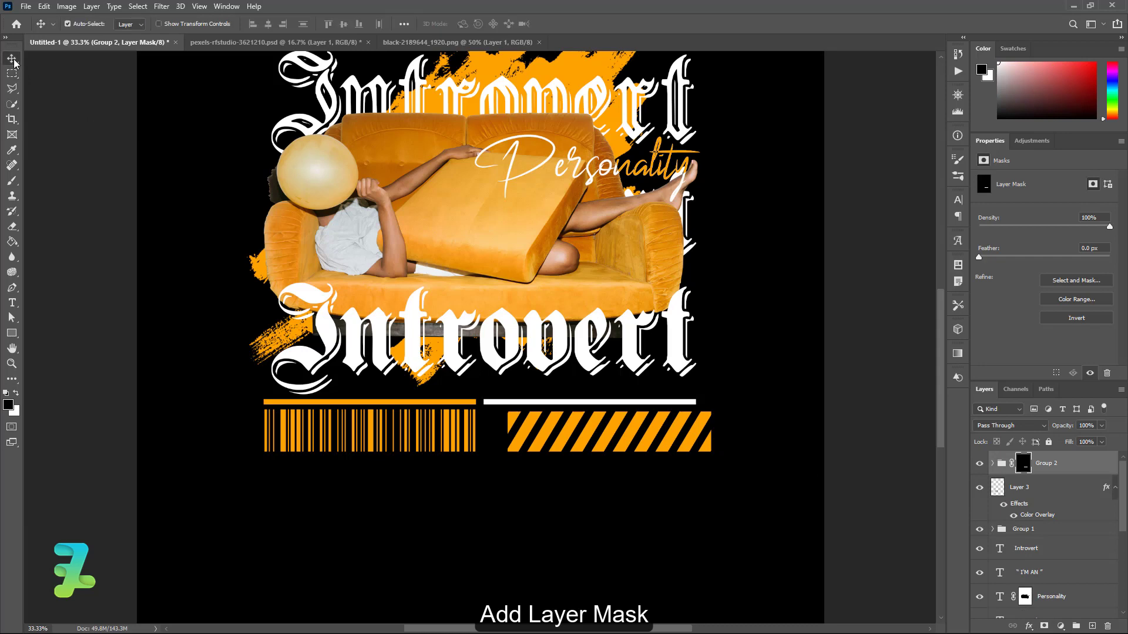
right_click(1063, 464)
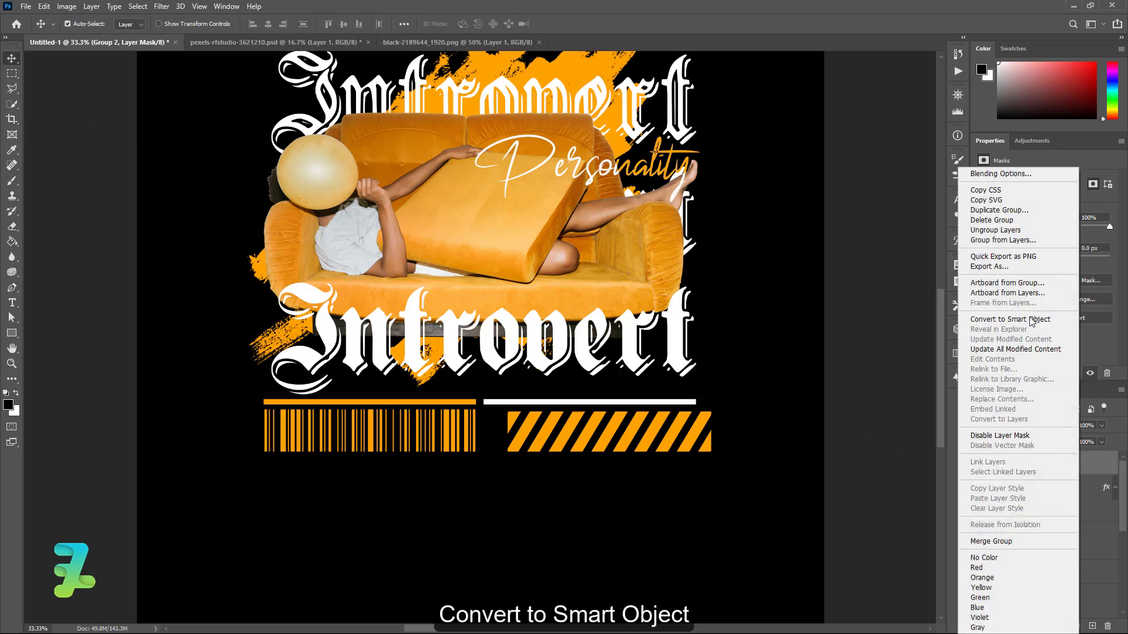
click(1010, 319)
drag(593, 417, 562, 421)
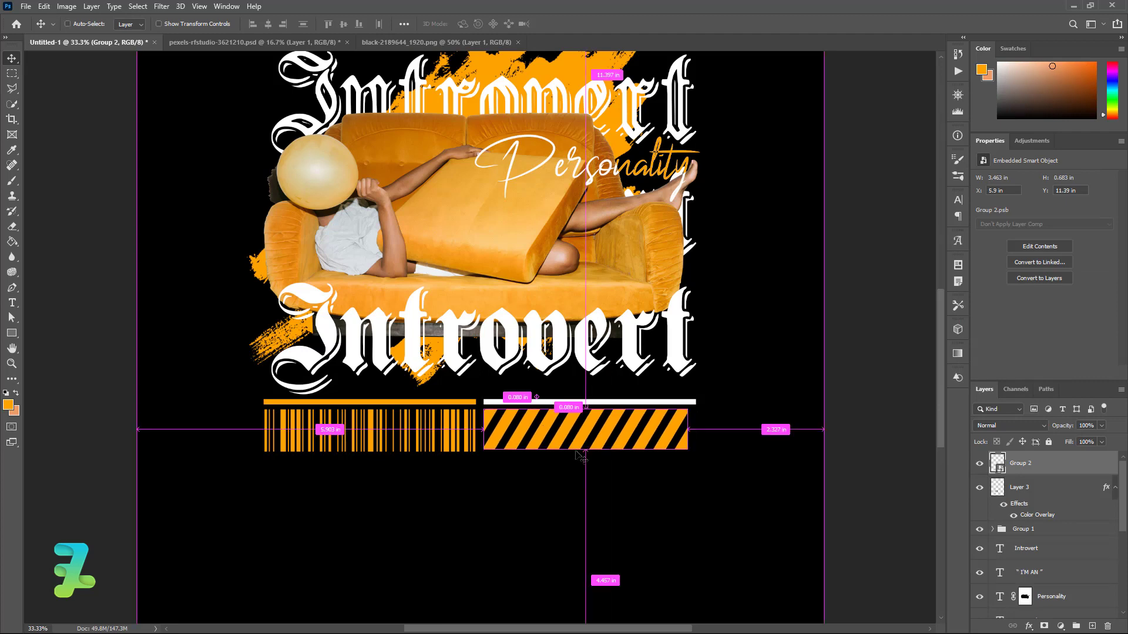
- Narrow the striped band to align with the white bar's right edge, then nudge it down
key(ctrl+t)
drag(586, 450, 566, 431)
key(ctrl+z)
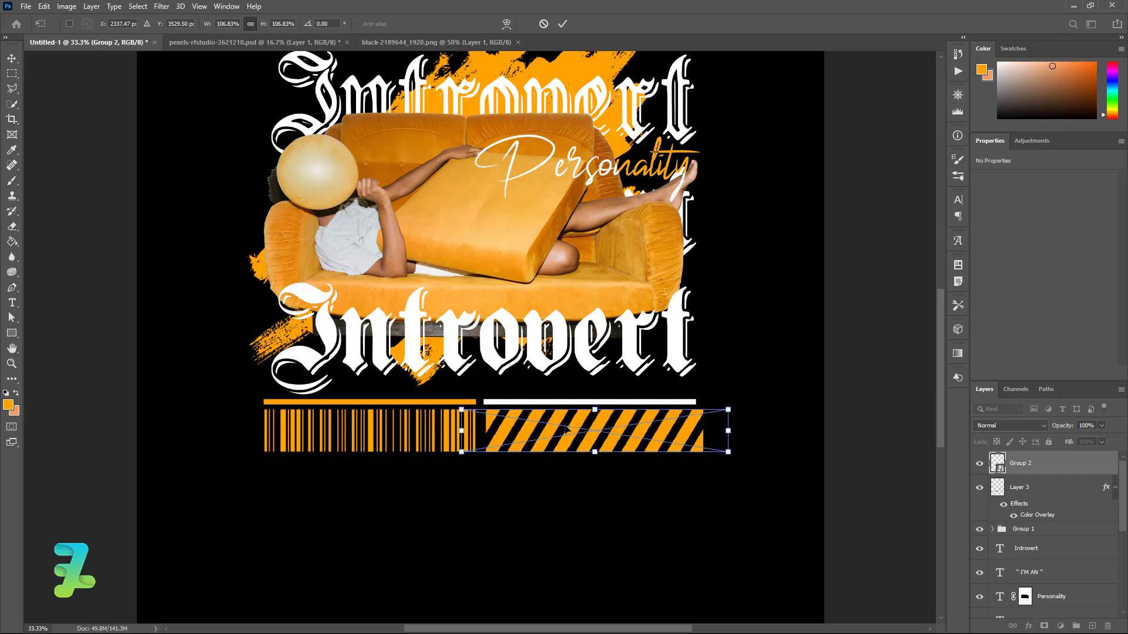
key(Left)
key(Left)
key(Left)
key(Left)
key(Left)
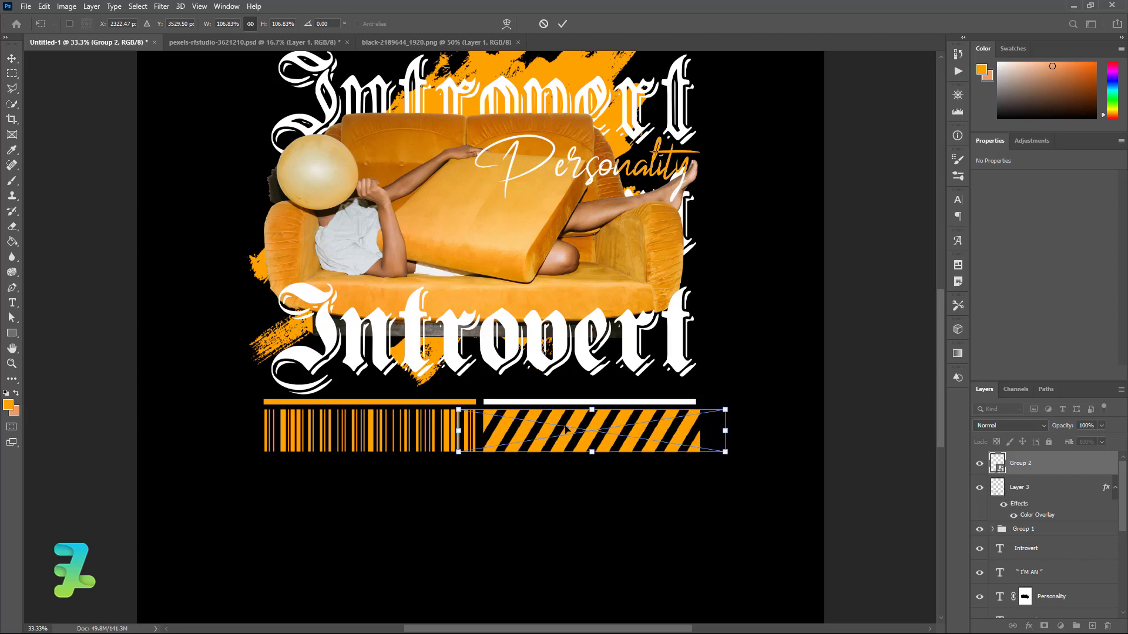
key(Right)
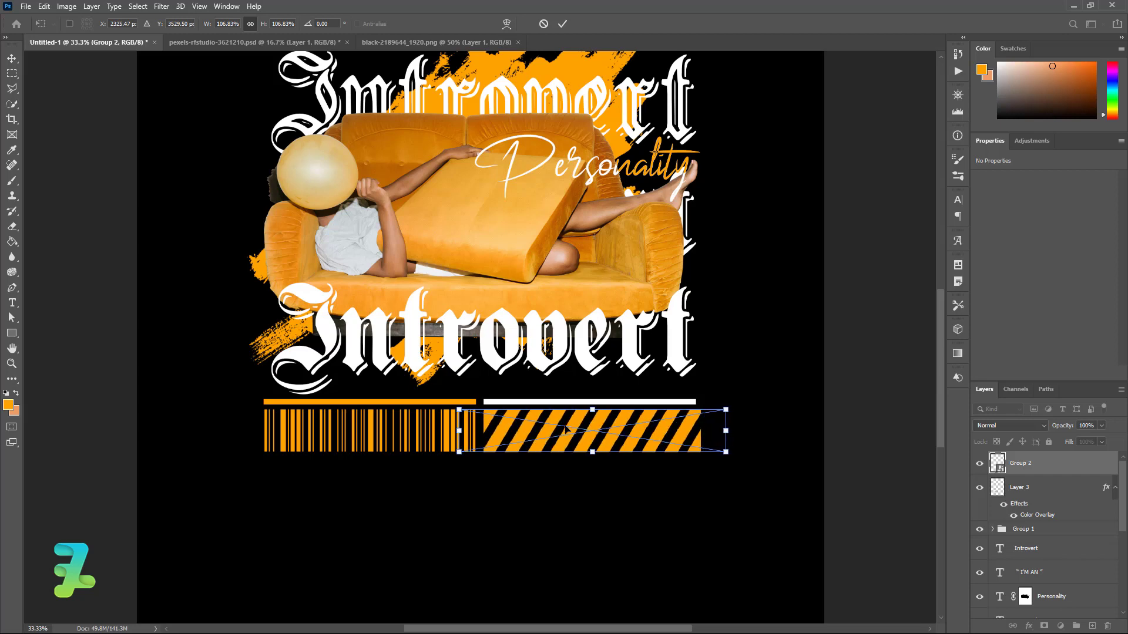
key(Right)
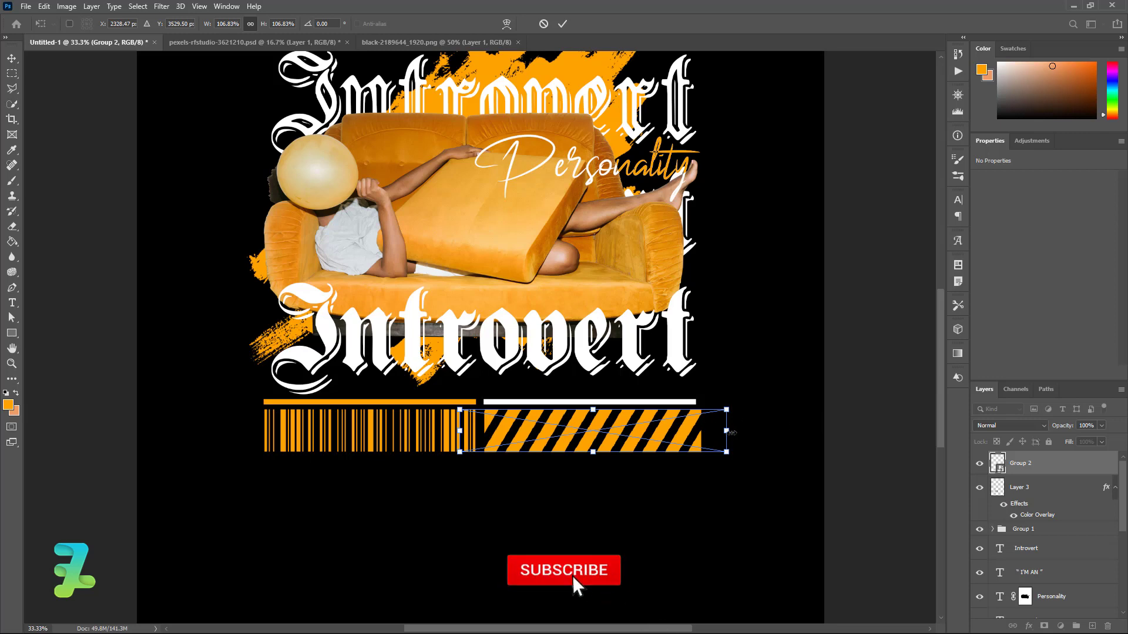
drag(726, 430, 720, 430)
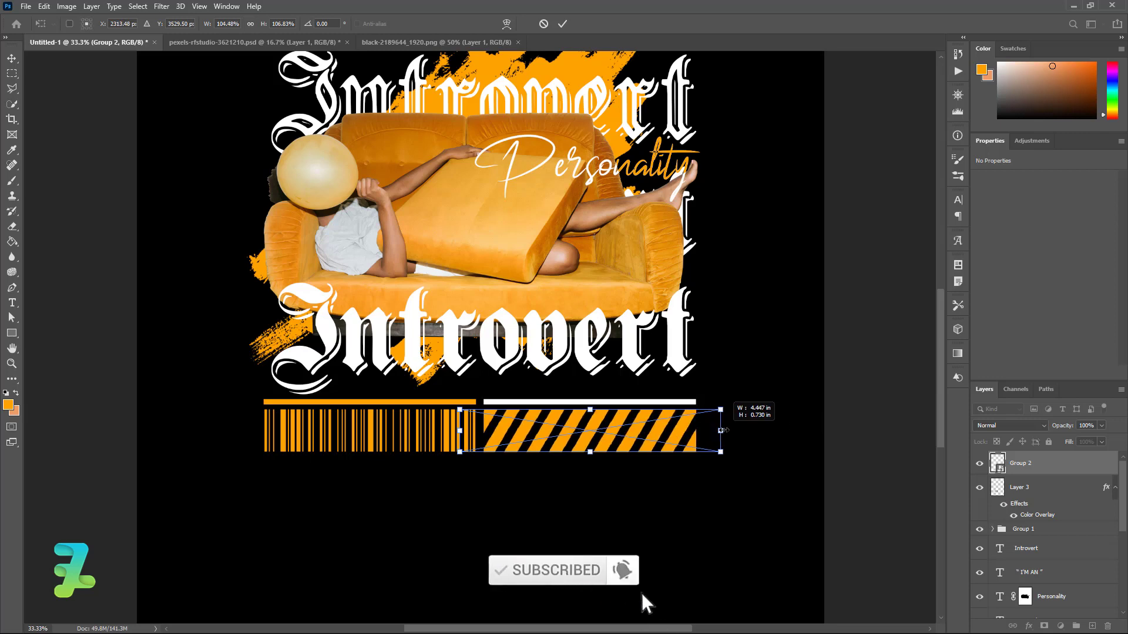
click(12, 59)
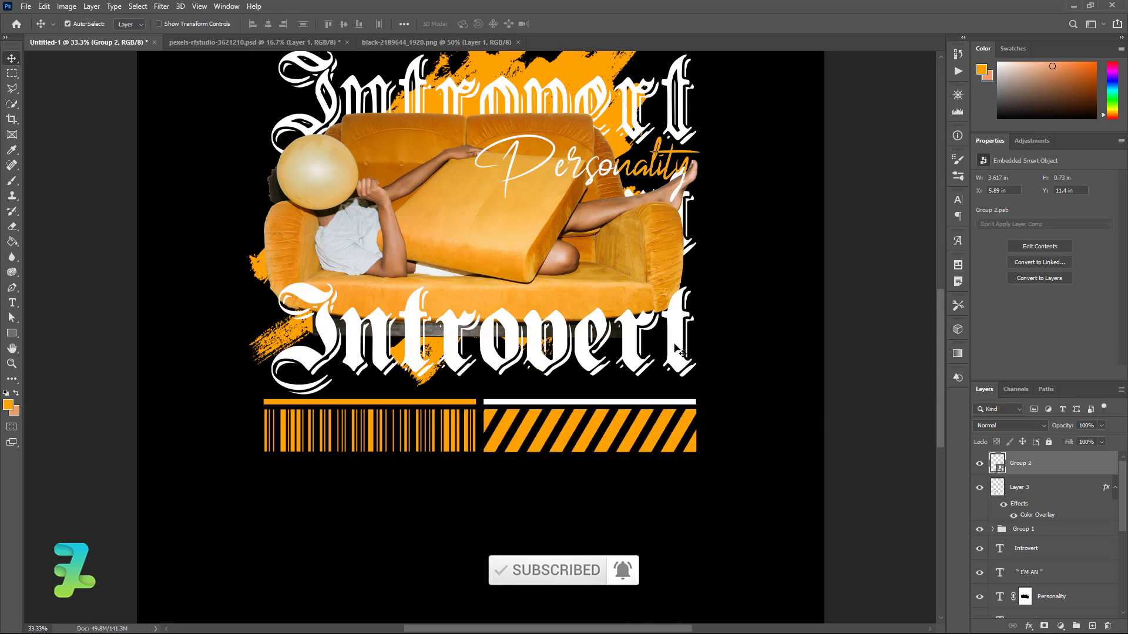
key(shift+Down)
key(shift+Down)
key(shift+Down)
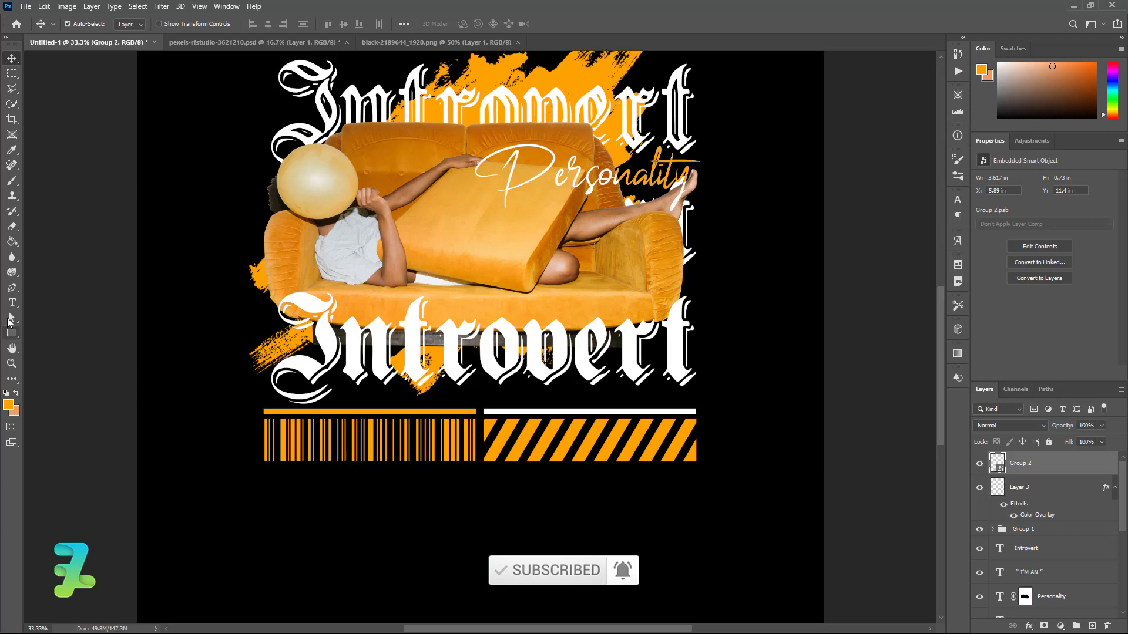
- Type STREETWEAR in the Bebas font below the bars and colour it white (#ffffff)
click(11, 303)
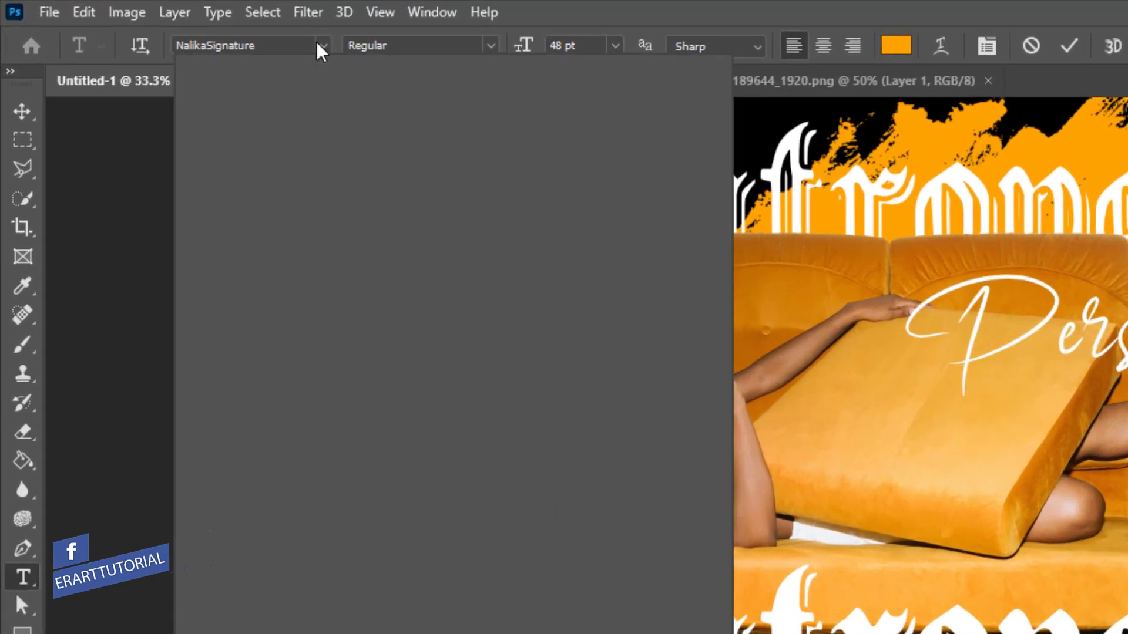
click(169, 23)
click(266, 139)
text(S)
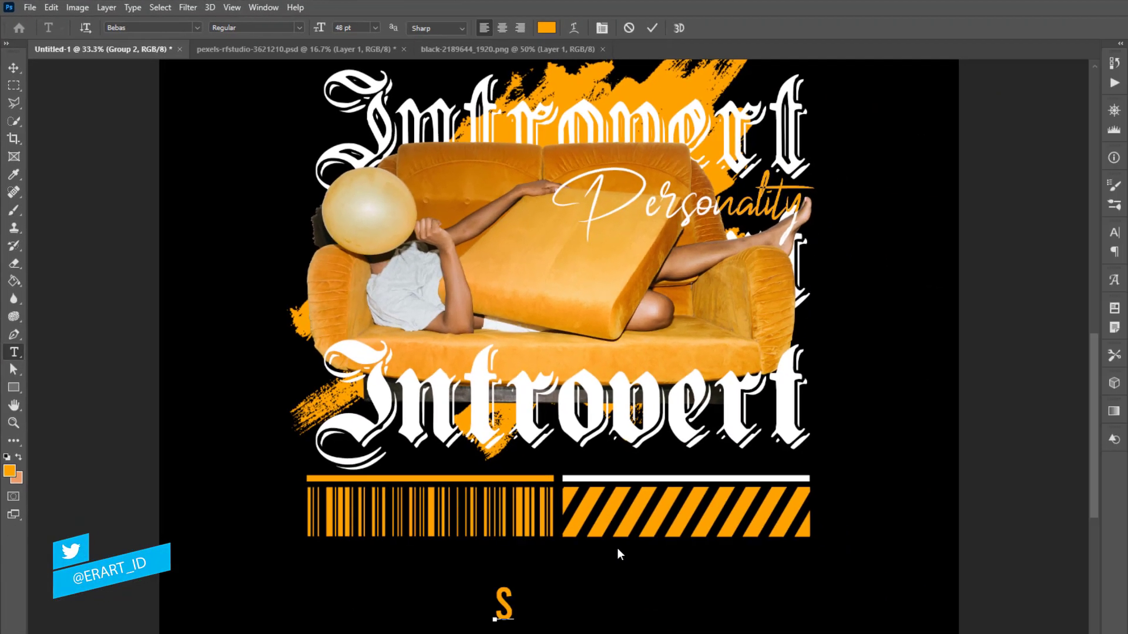
text(TREETW)
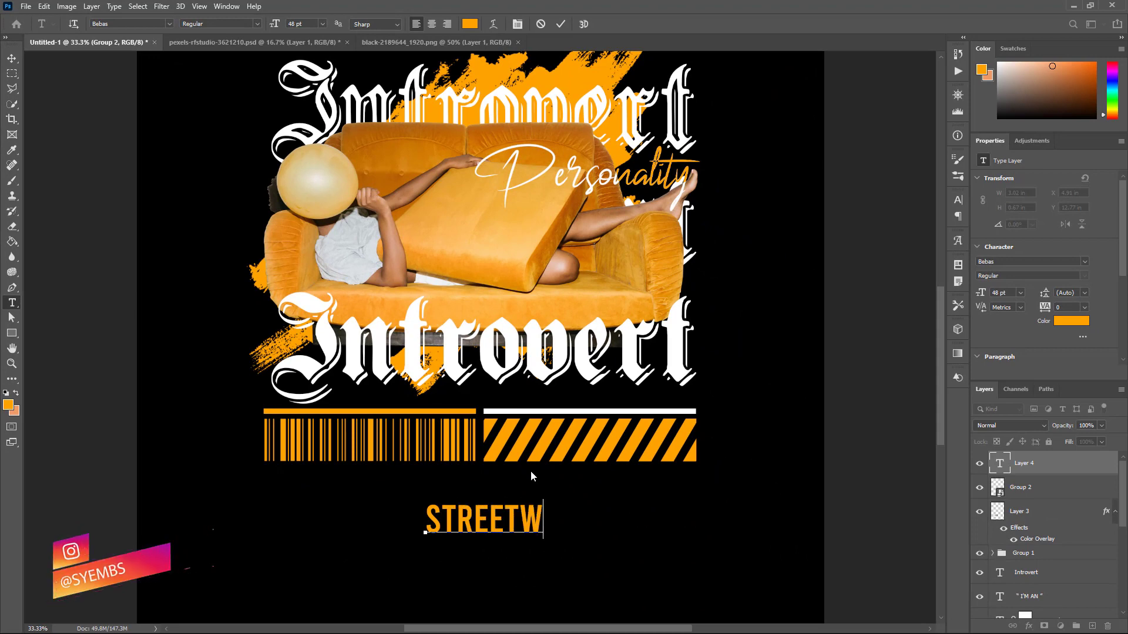
text(EAR)
key(ctrl+a)
click(8, 404)
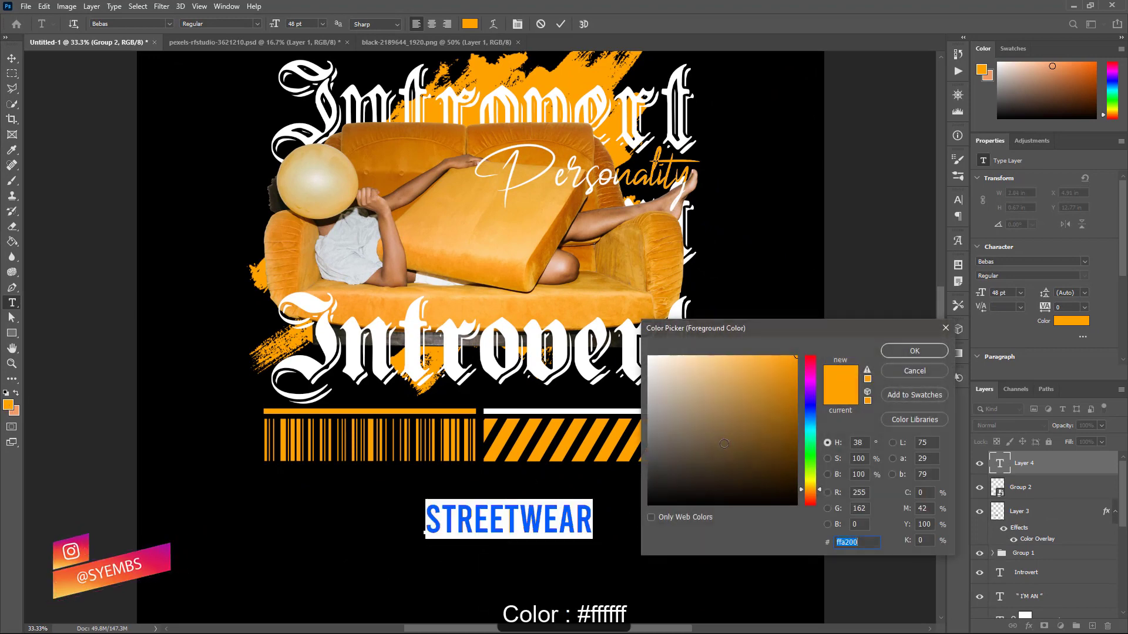
text(ffffff)
click(915, 350)
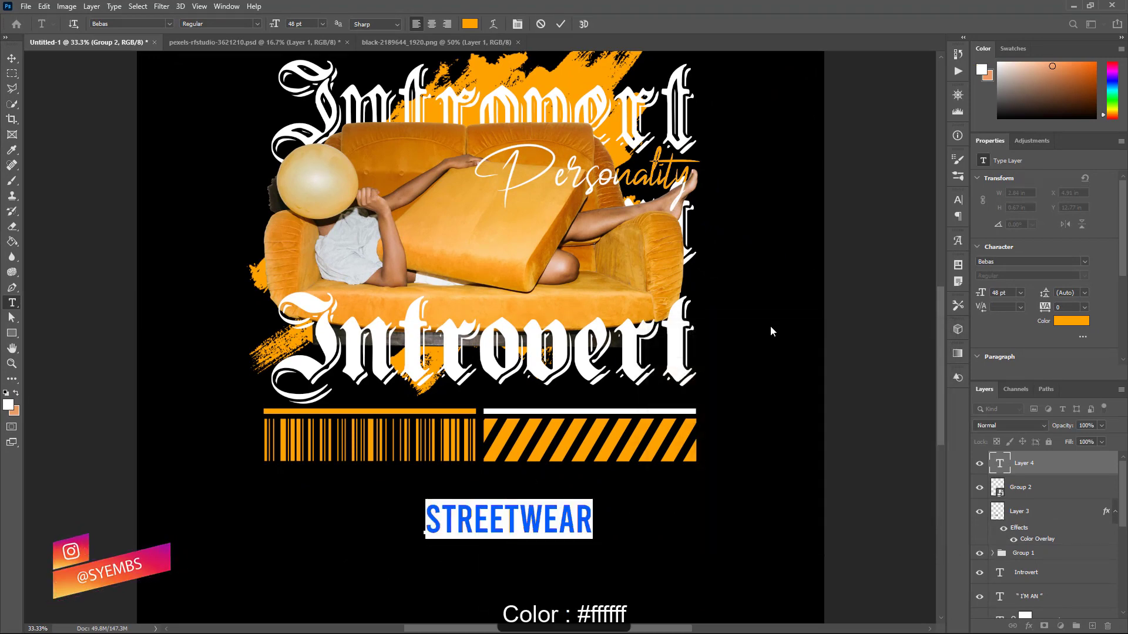
click(11, 58)
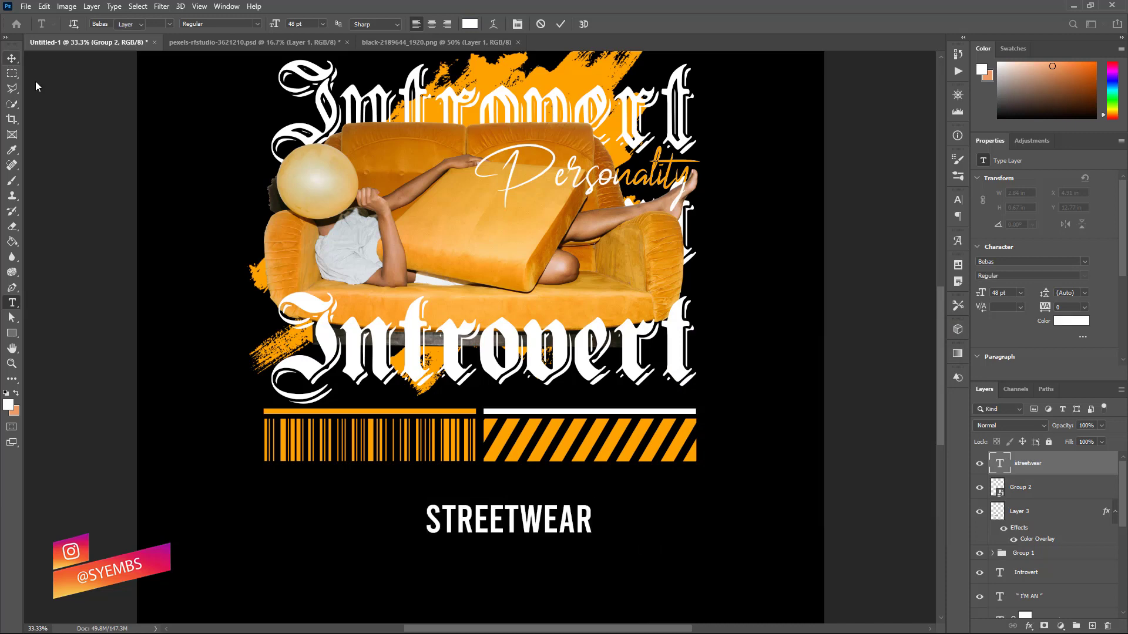
- Convert the STREETWEAR text layer into a smart object
key(ctrl+t)
right_click(548, 502)
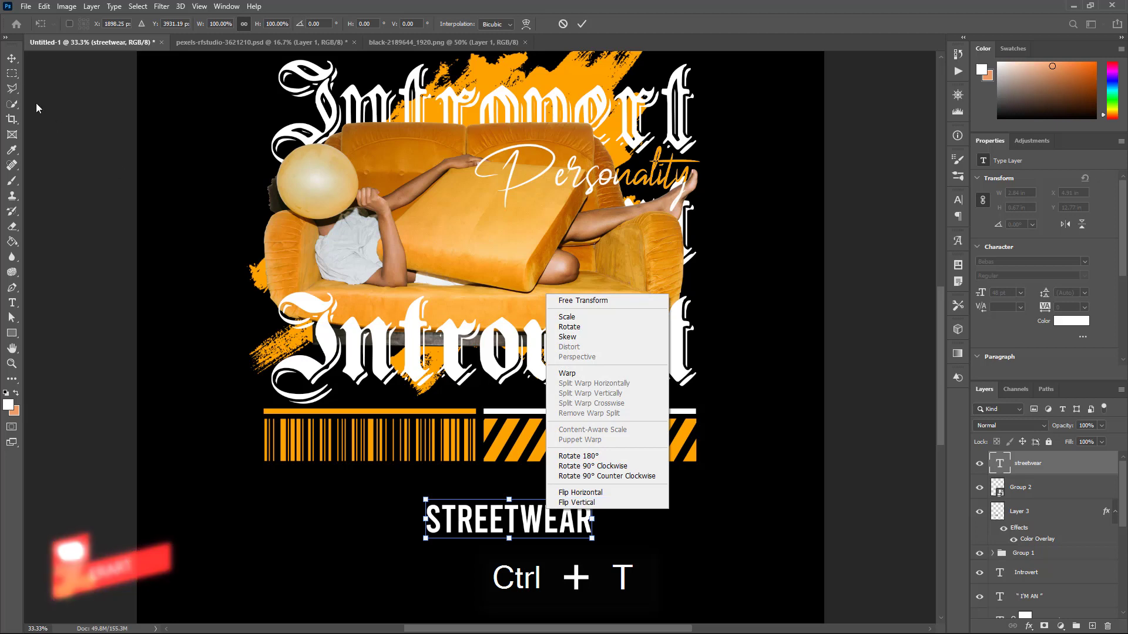
key(Escape)
key(Return)
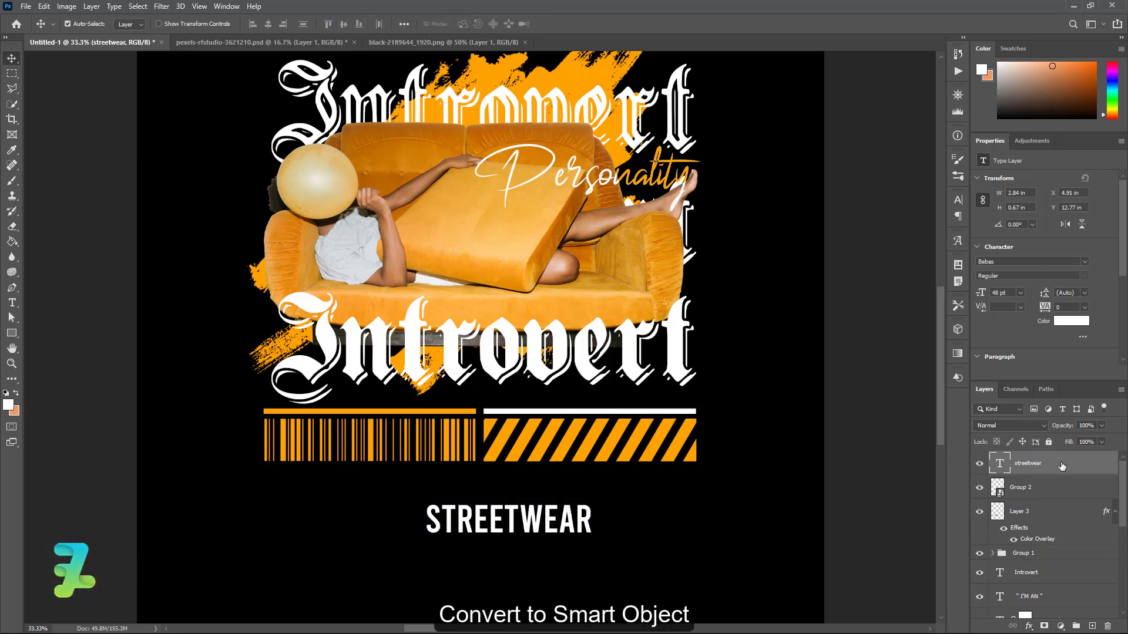
right_click(1061, 466)
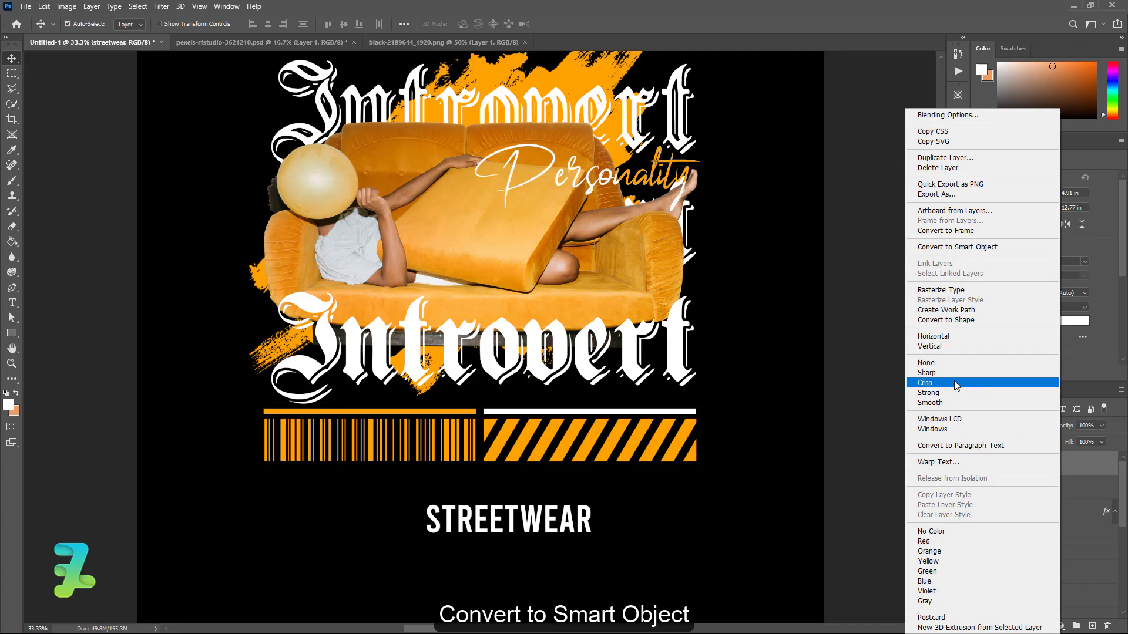
click(970, 247)
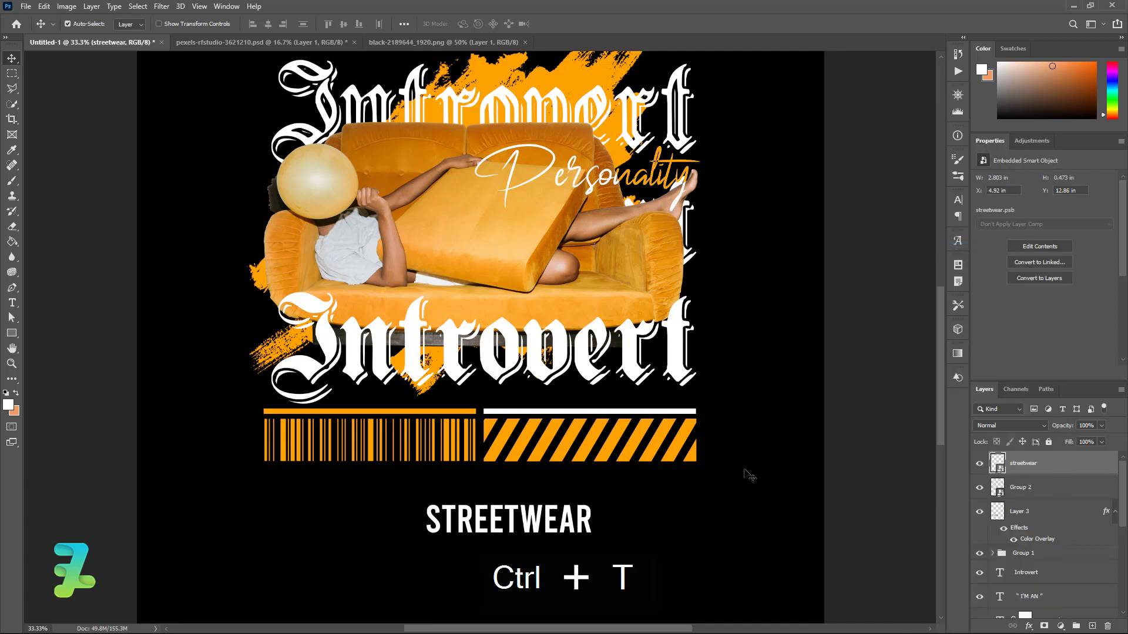
- Skew STREETWEAR with a perspective transform into a slanted italic lean
key(ctrl+t)
right_click(633, 503)
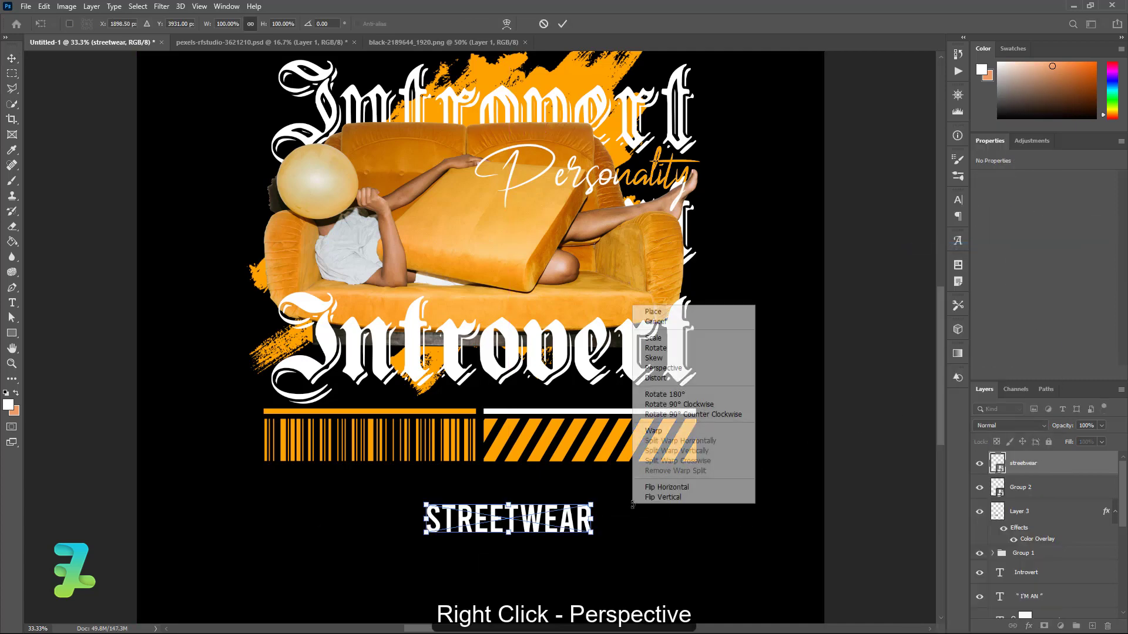
click(653, 368)
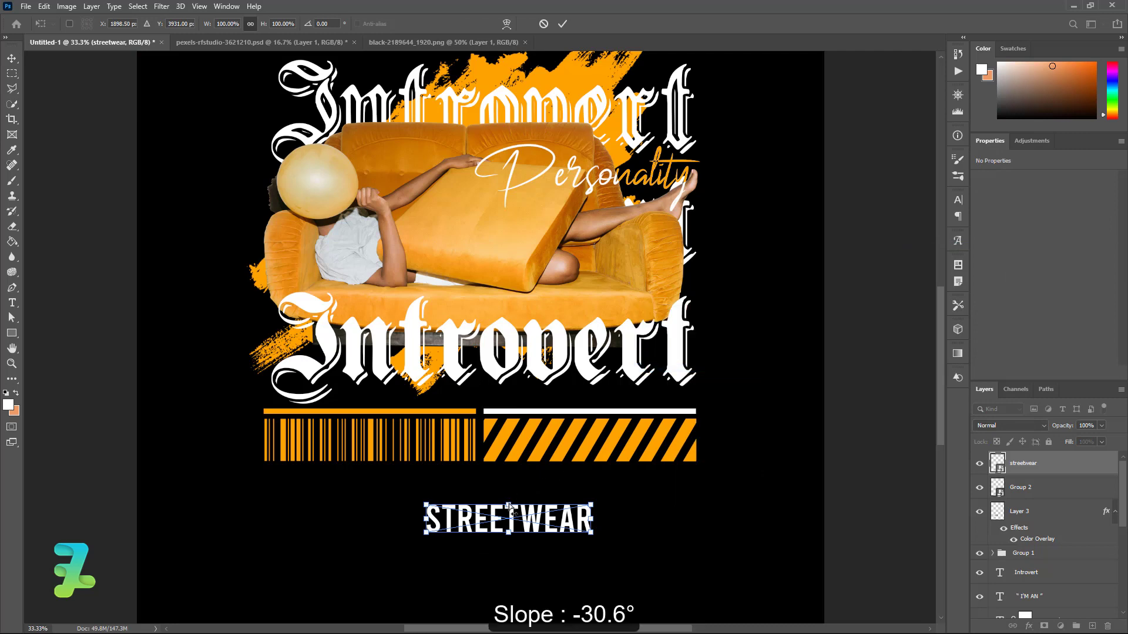
drag(509, 506, 522, 507)
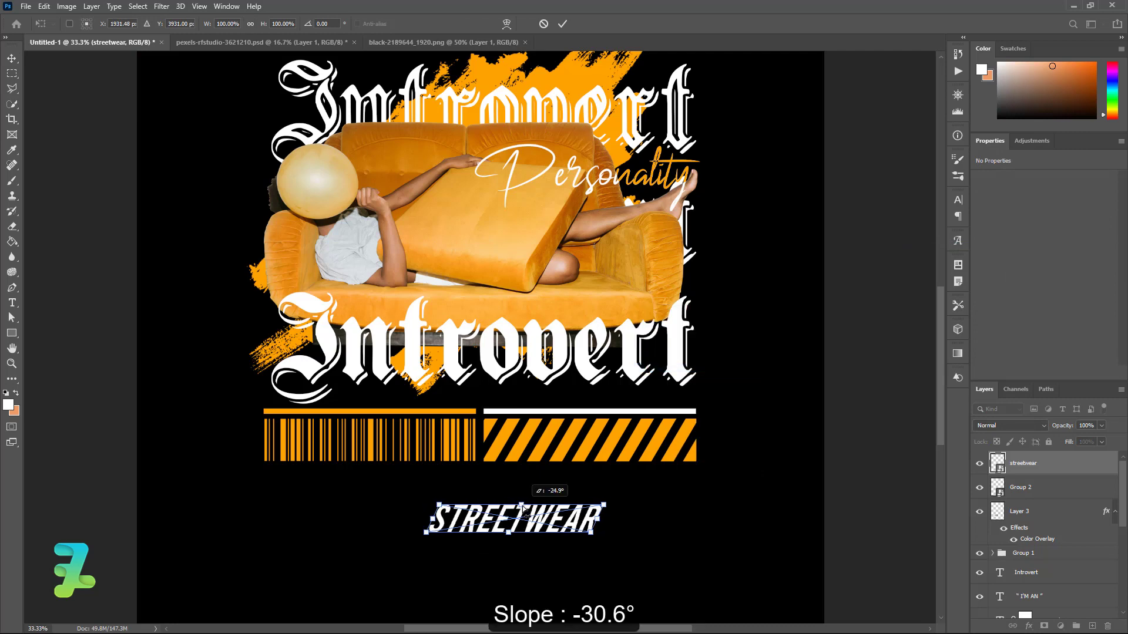
drag(524, 509, 570, 447)
key(Return)
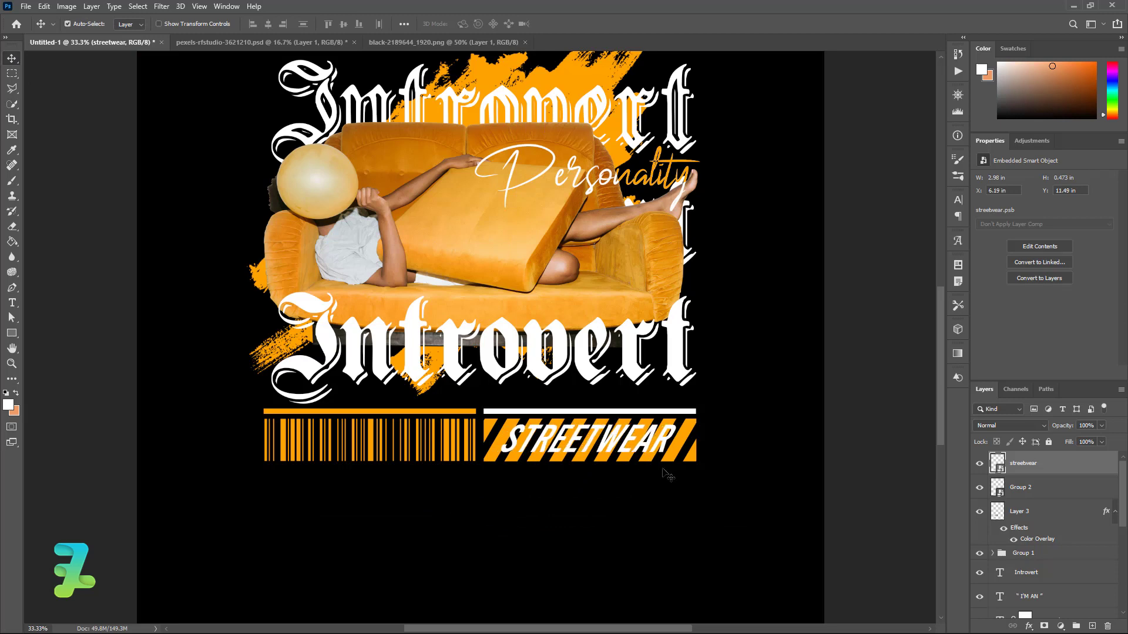
- Shrink the slanted STREETWEAR to fit inside the orange striped band
key(ctrl+t)
drag(511, 420, 523, 424)
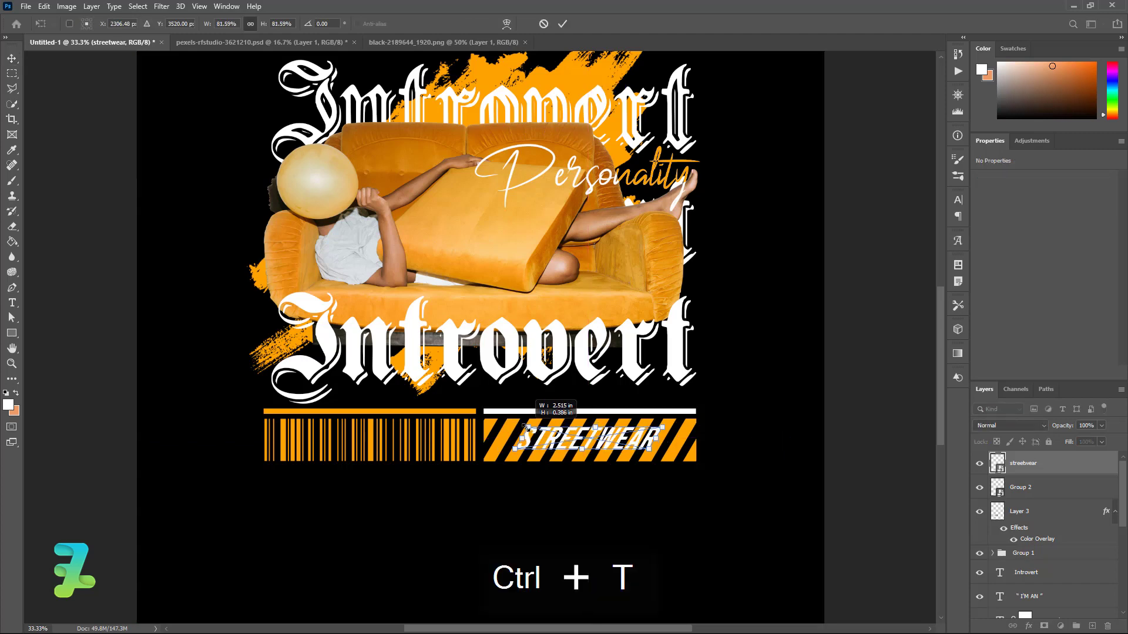
click(19, 57)
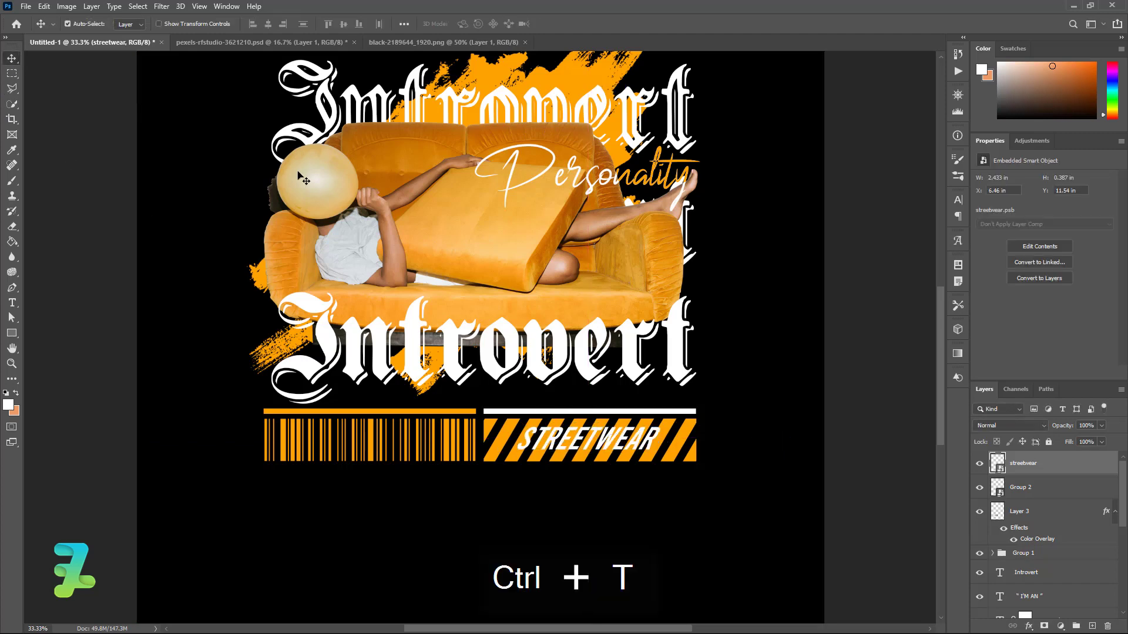
ctrl+click(1001, 490)
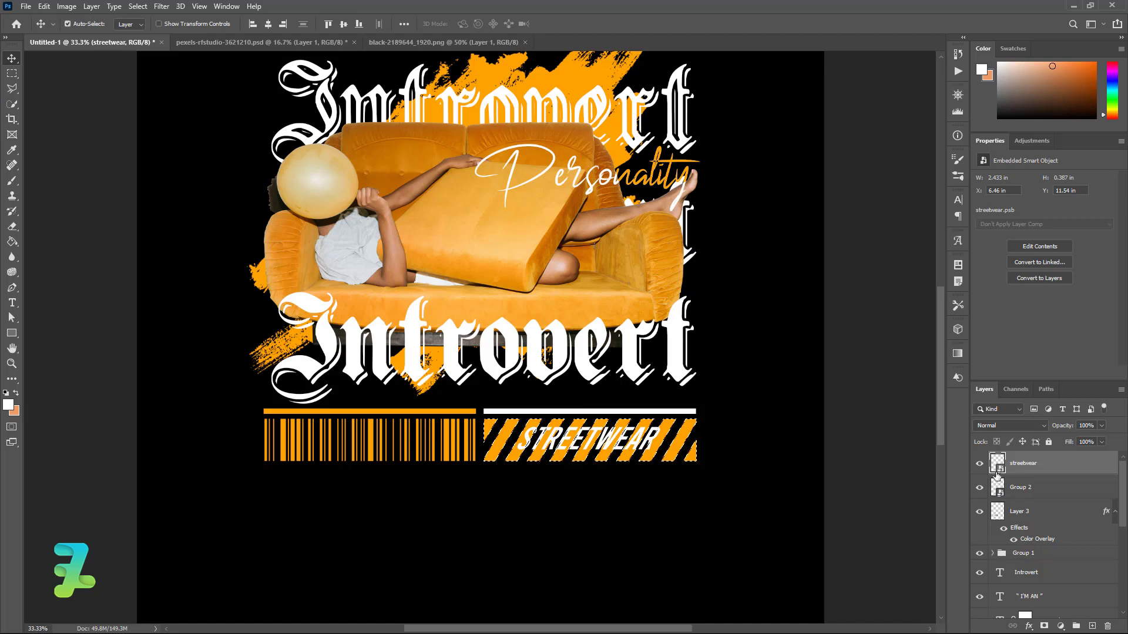
key(ctrl+d)
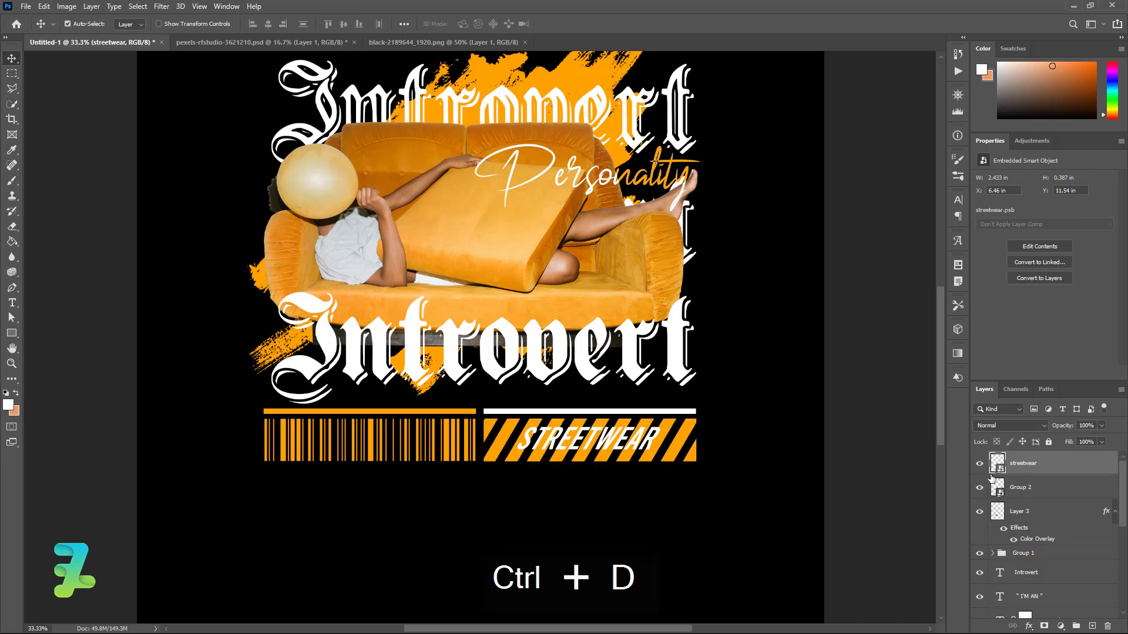
scroll(881, 479, up, 1)
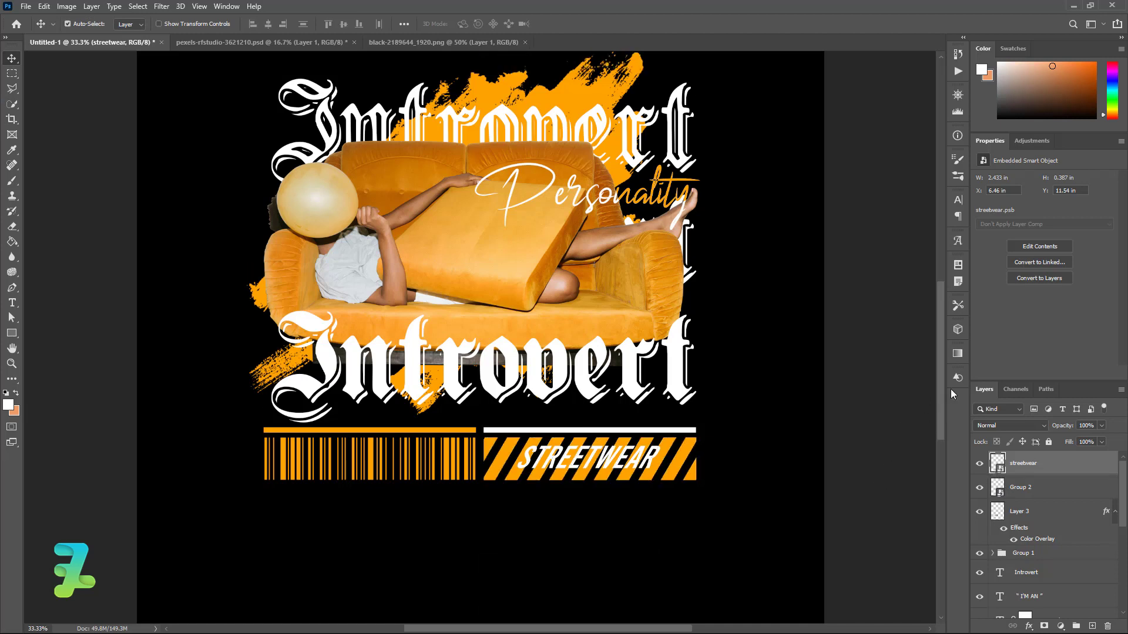
drag(943, 385, 946, 425)
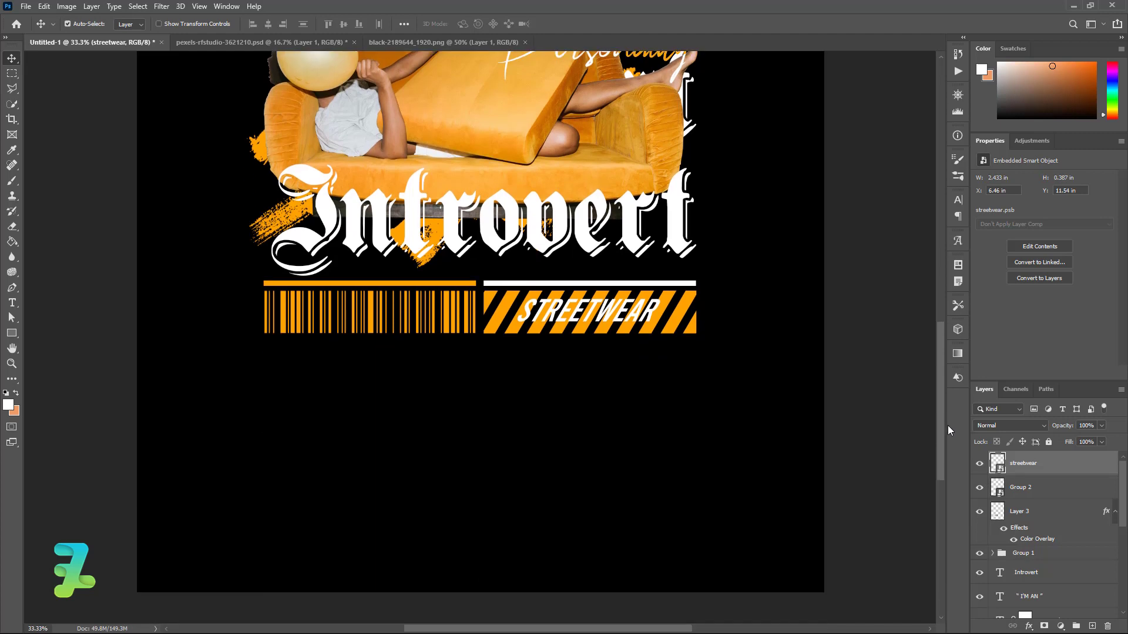
- Paste the introvert paragraph as a new text layer in Medium weight below the bars
click(12, 303)
click(318, 403)
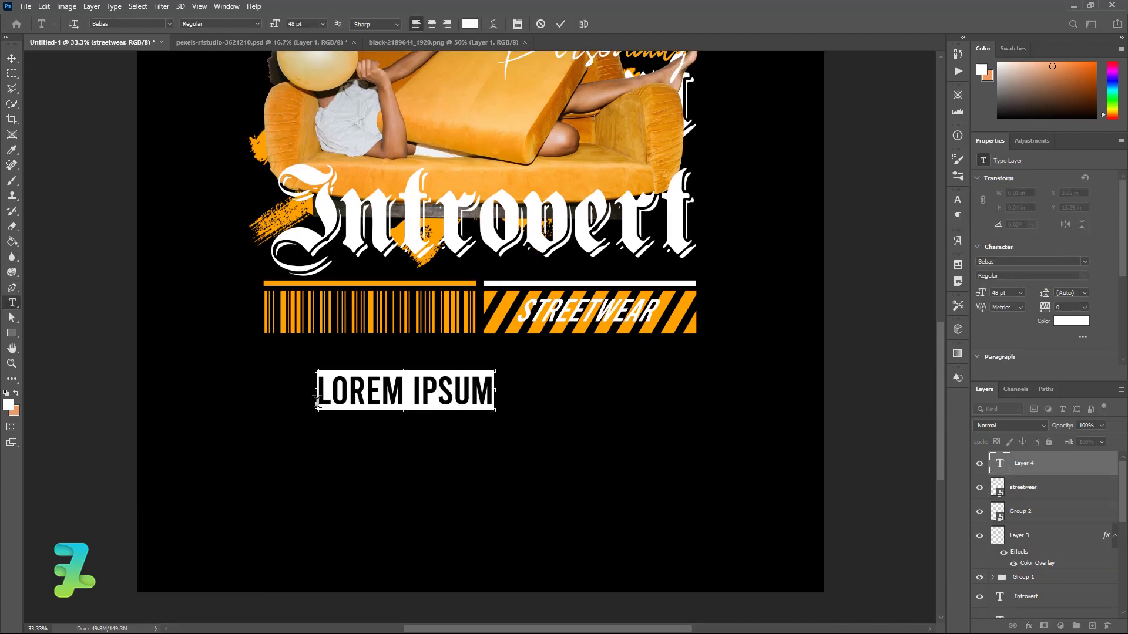
key(ctrl+v)
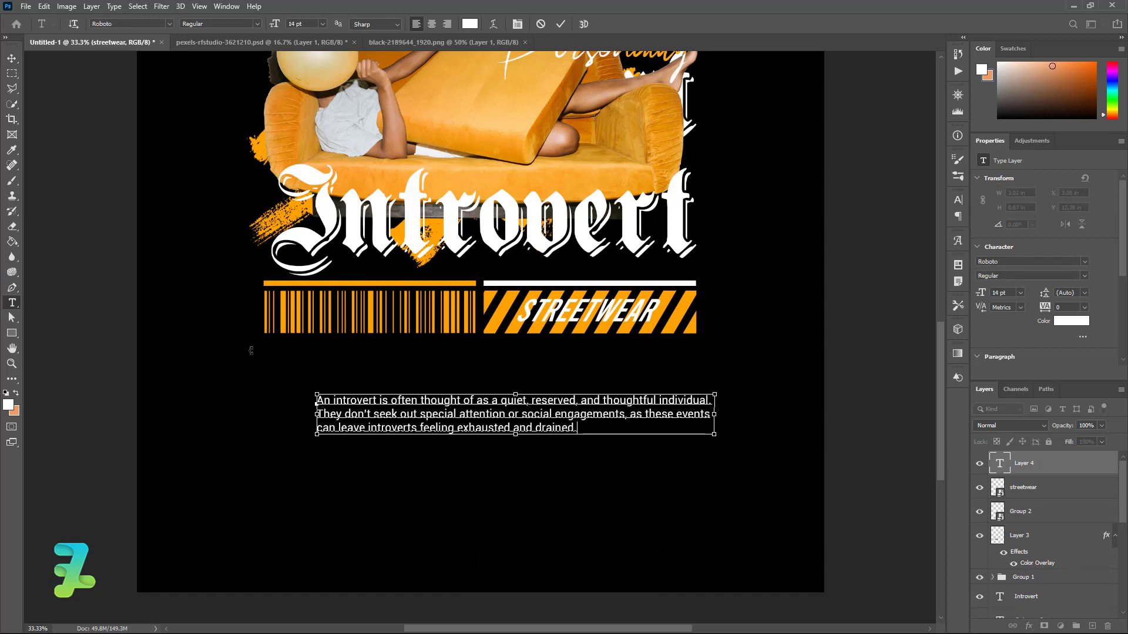
key(ctrl+a)
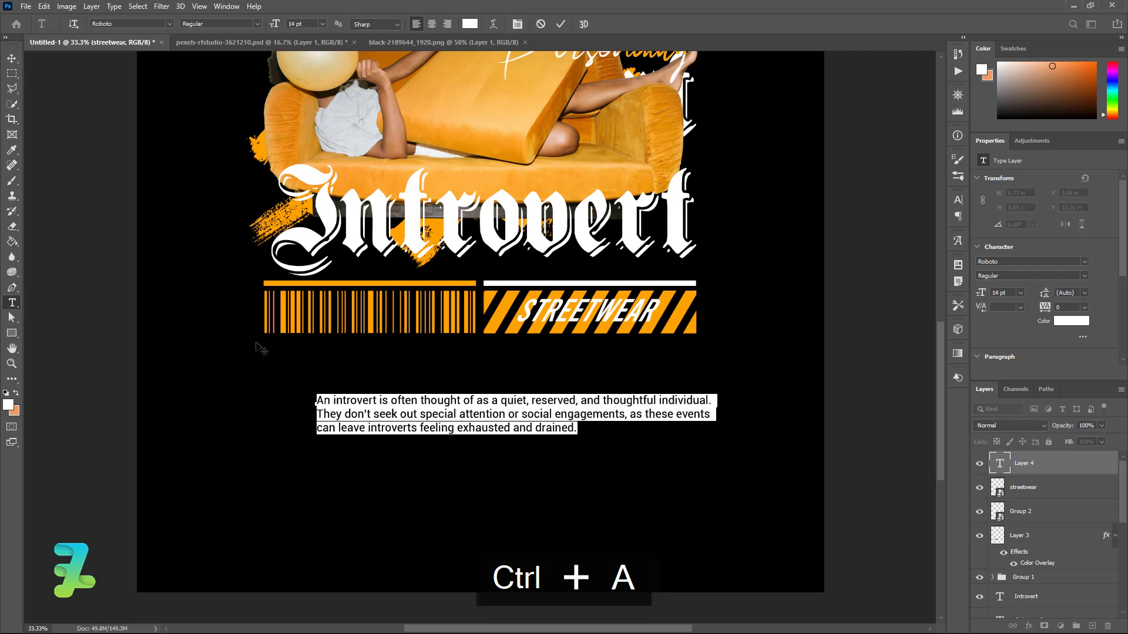
click(258, 24)
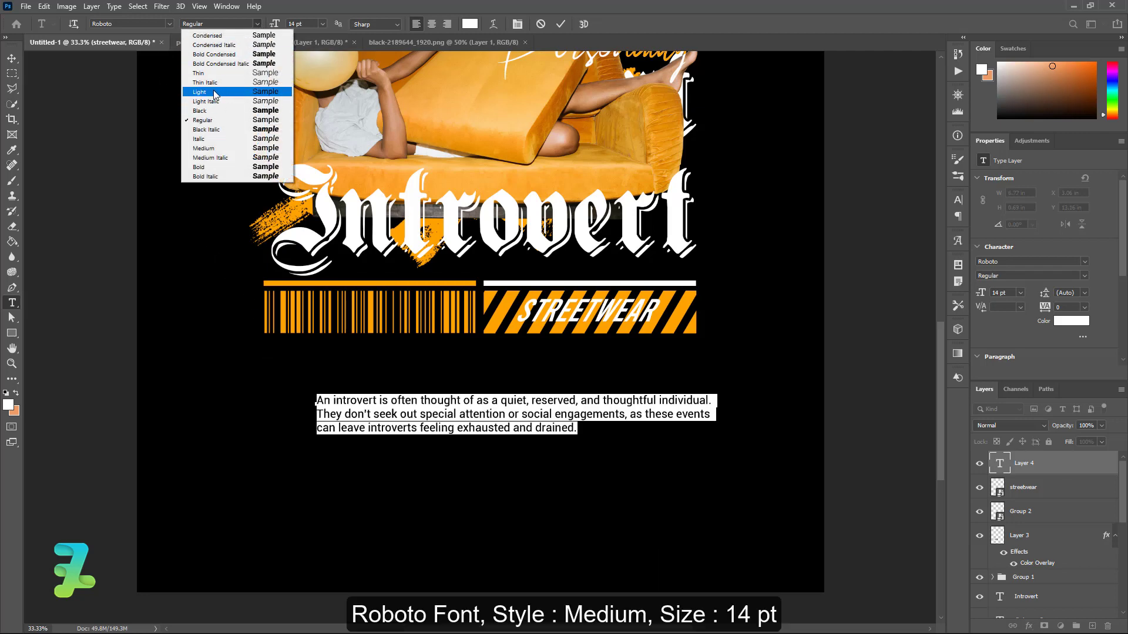
click(218, 148)
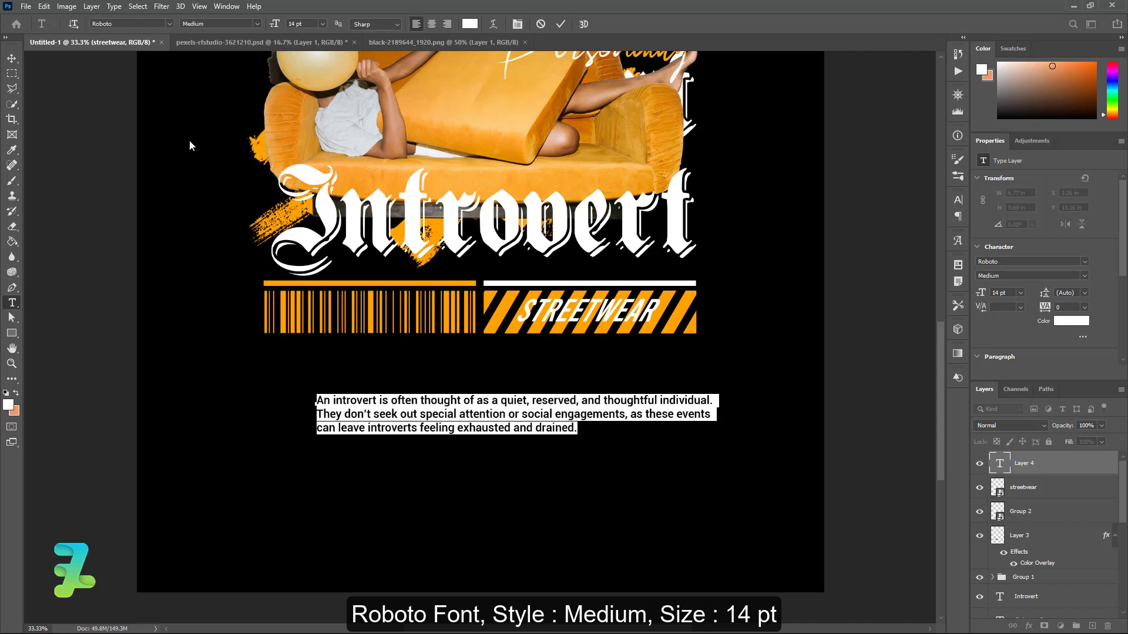
click(11, 59)
- Move the paragraph up under the bars and scale it to span their width
drag(363, 411, 309, 354)
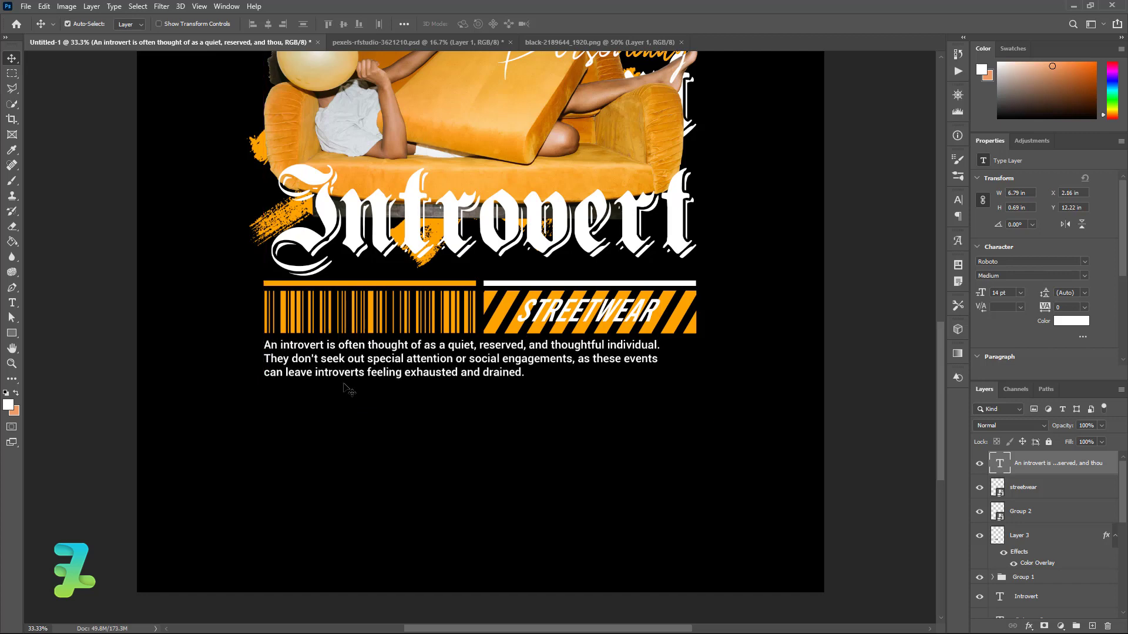
key(ctrl+t)
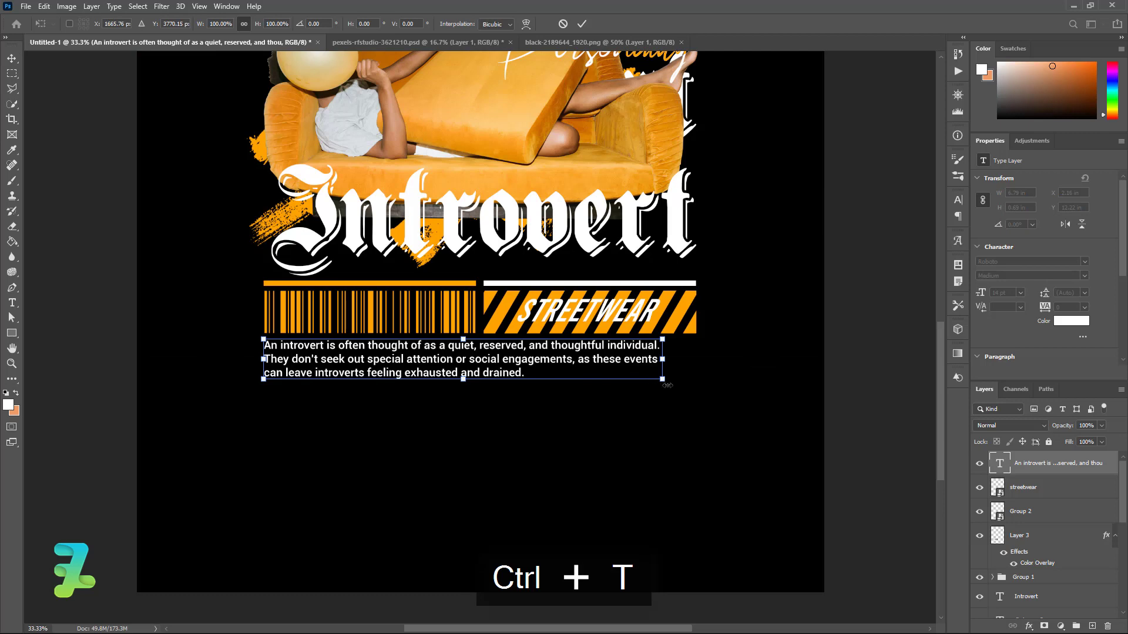
drag(662, 379, 697, 390)
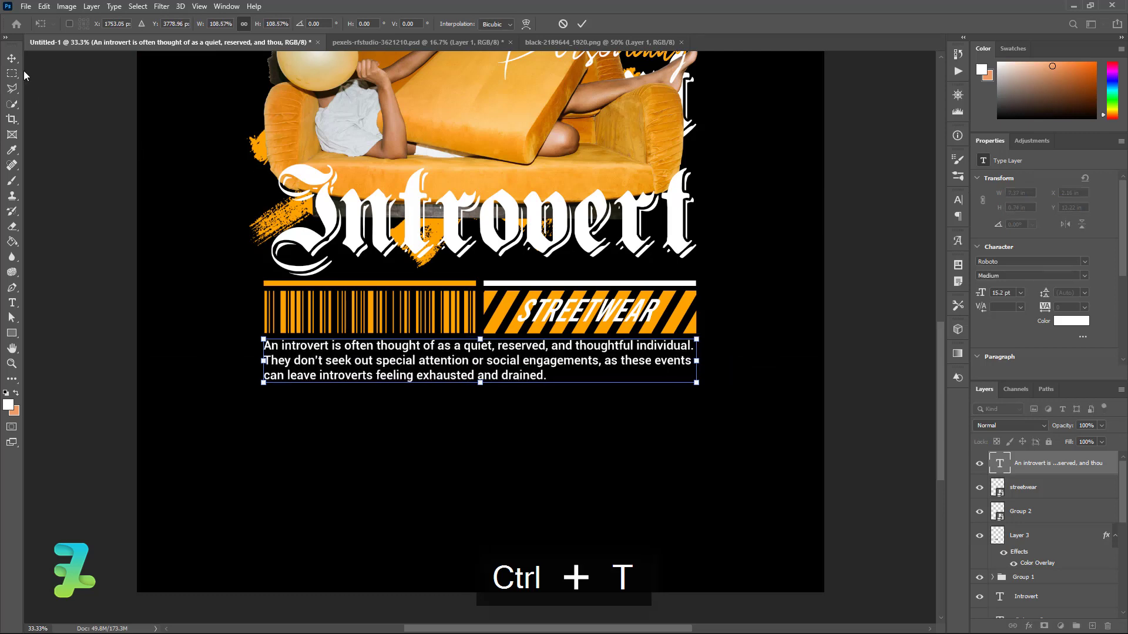
click(12, 58)
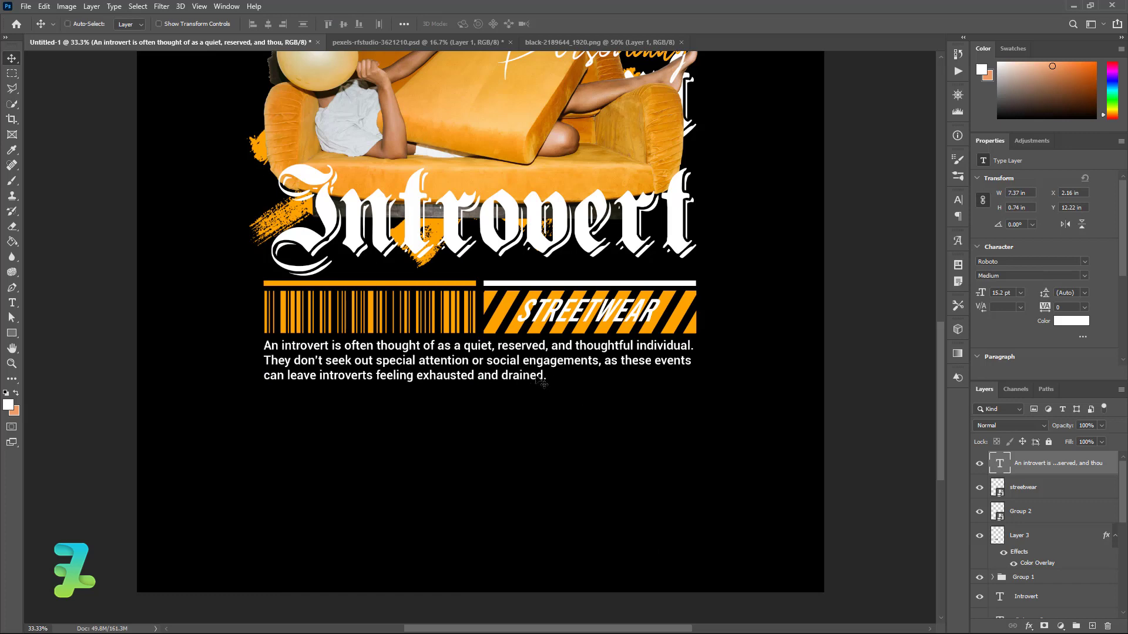
key(ctrl+t)
drag(702, 385, 706, 385)
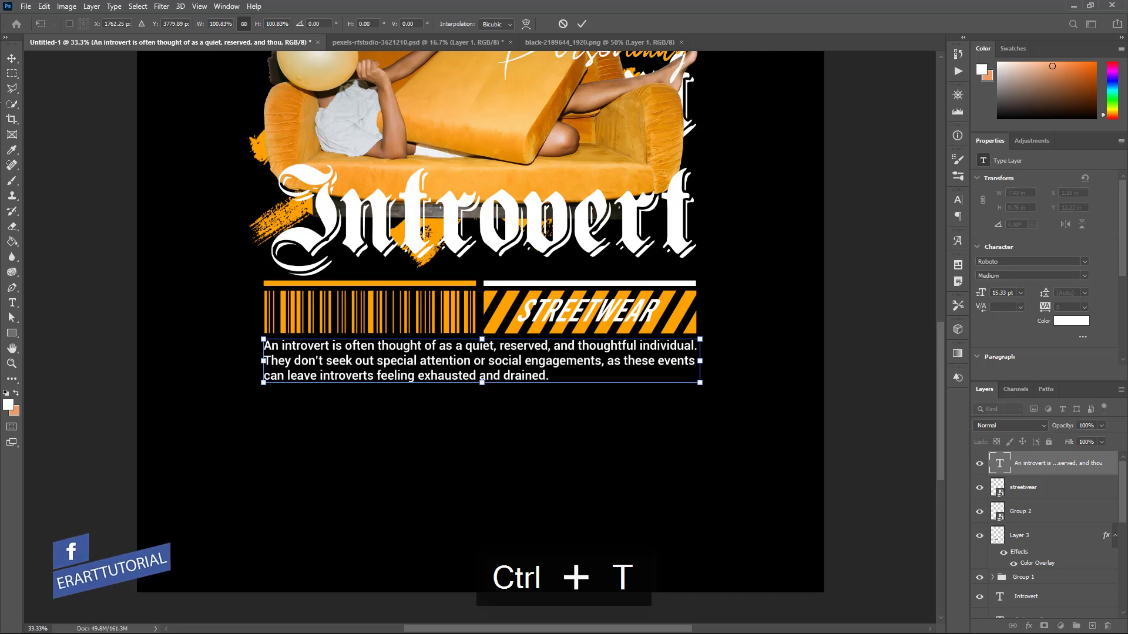
click(12, 60)
- Zoom out to the whole poster and briefly hide, then show, the lines above the barcode
key(ctrl+minus)
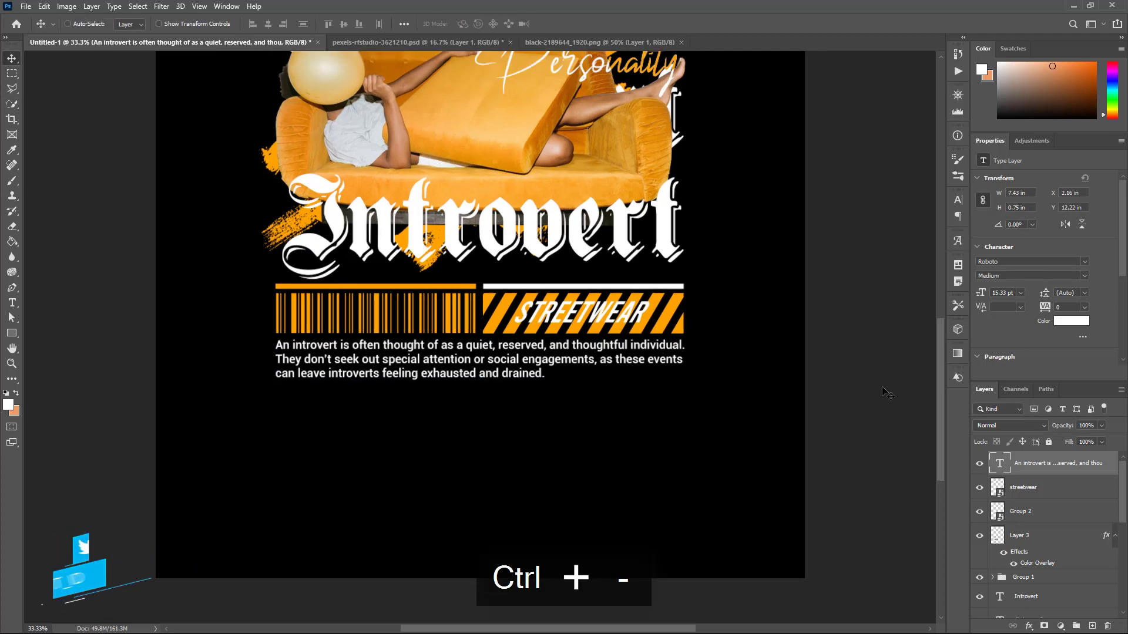
key(ctrl+minus)
key(ctrl+equal)
key(ctrl+minus)
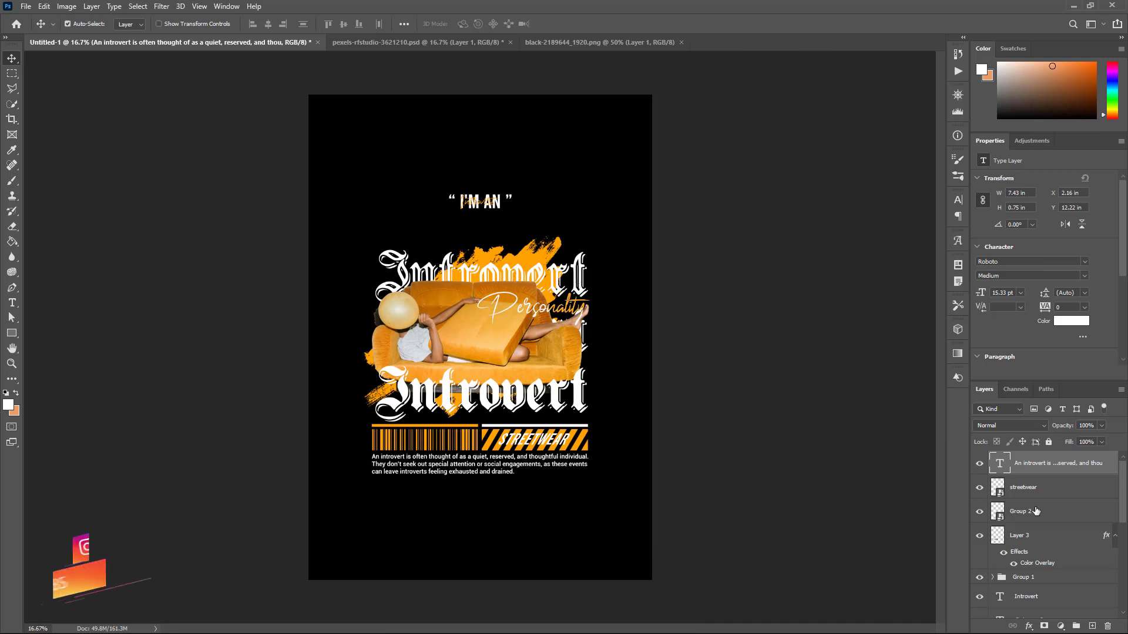
click(979, 577)
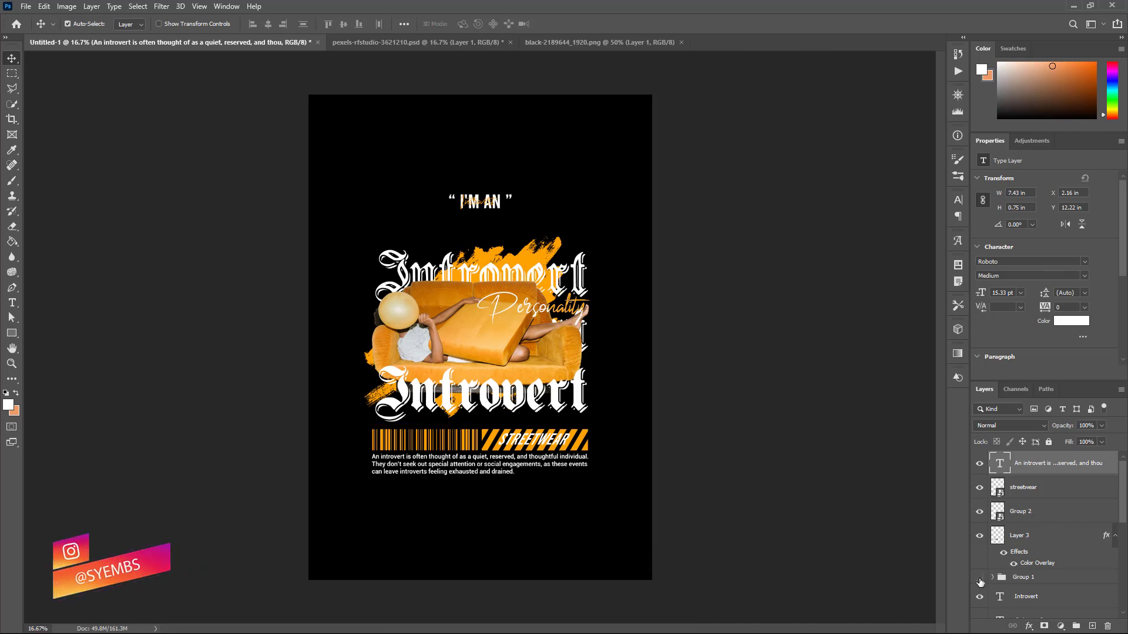
click(979, 579)
- Group the Introvert and I'M AN layers into Group 3 and nudge it down three steps
click(500, 208)
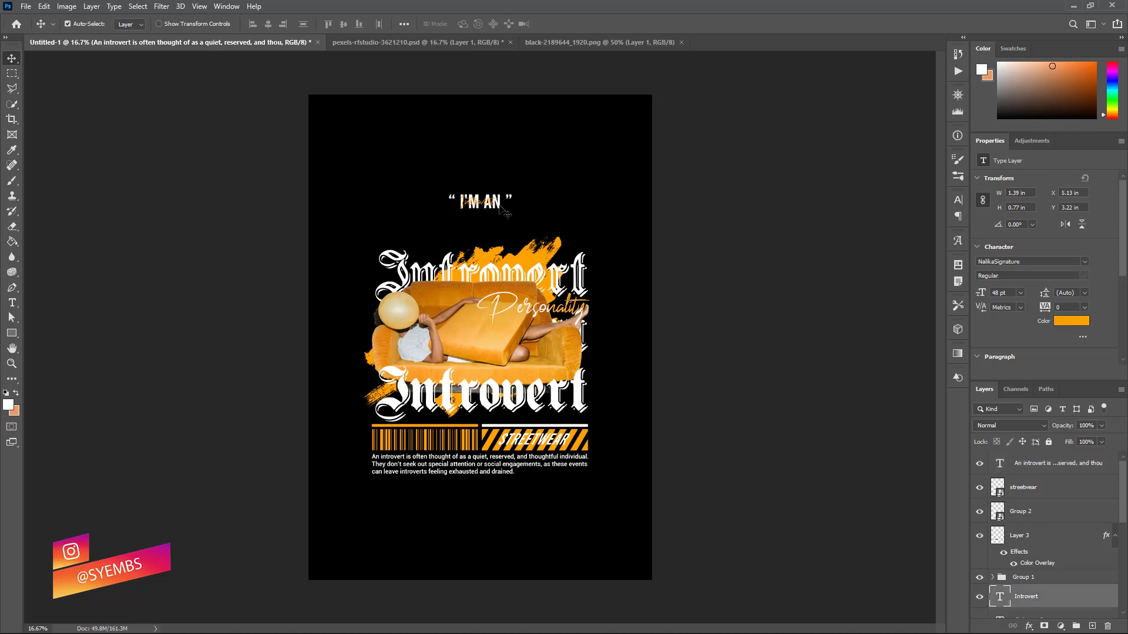
scroll(1123, 510, down, 2)
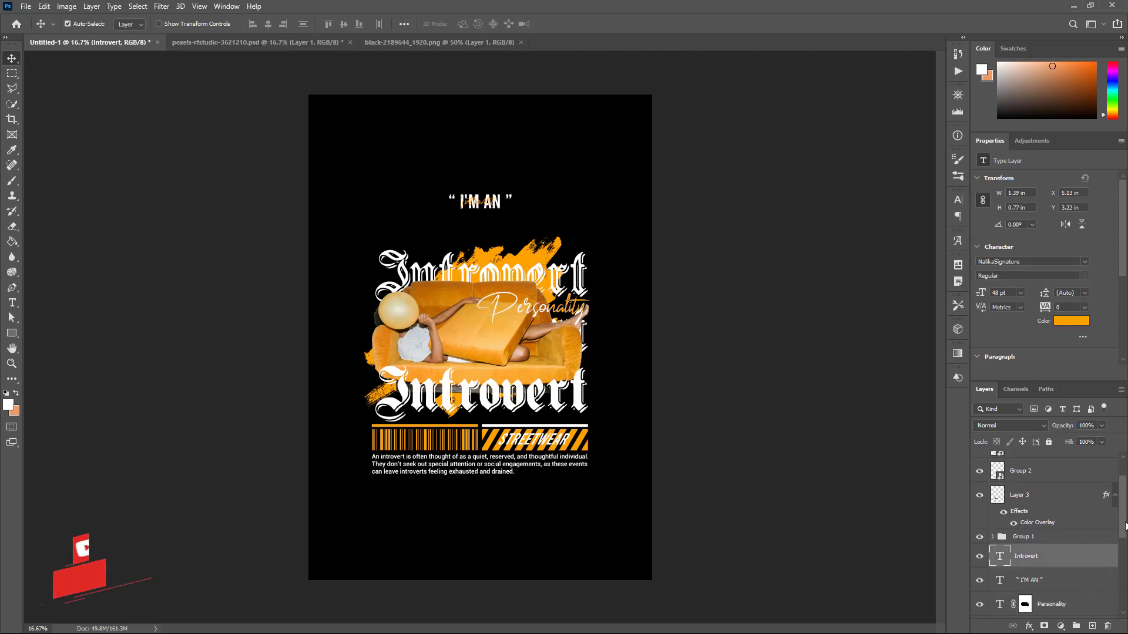
shift+click(1062, 574)
key(ctrl+g)
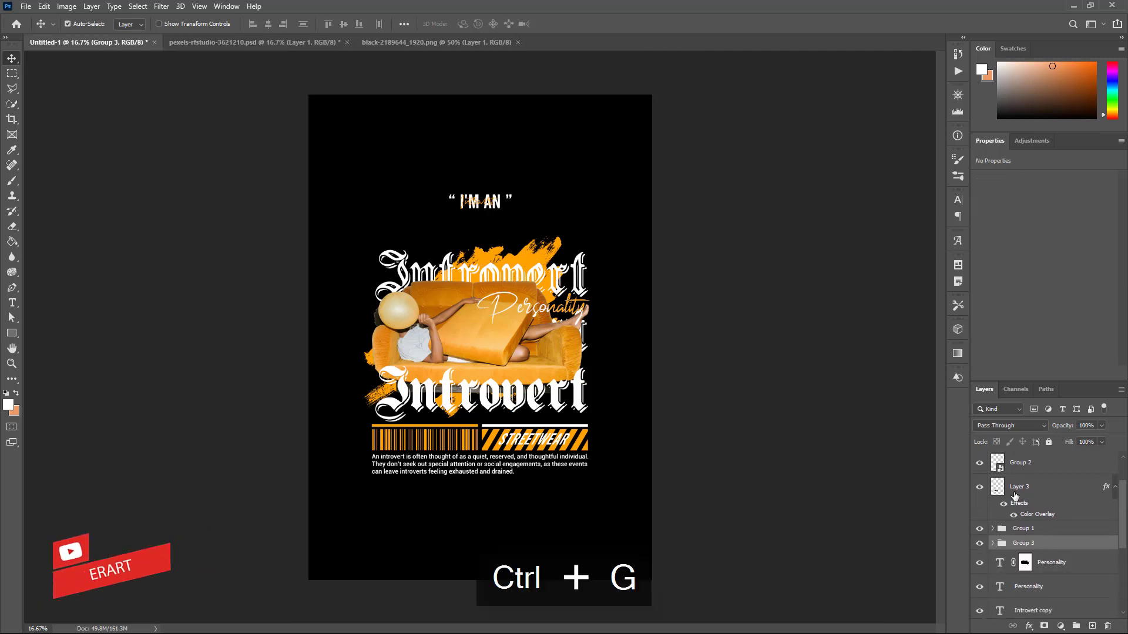
key(Down)
key(Down)
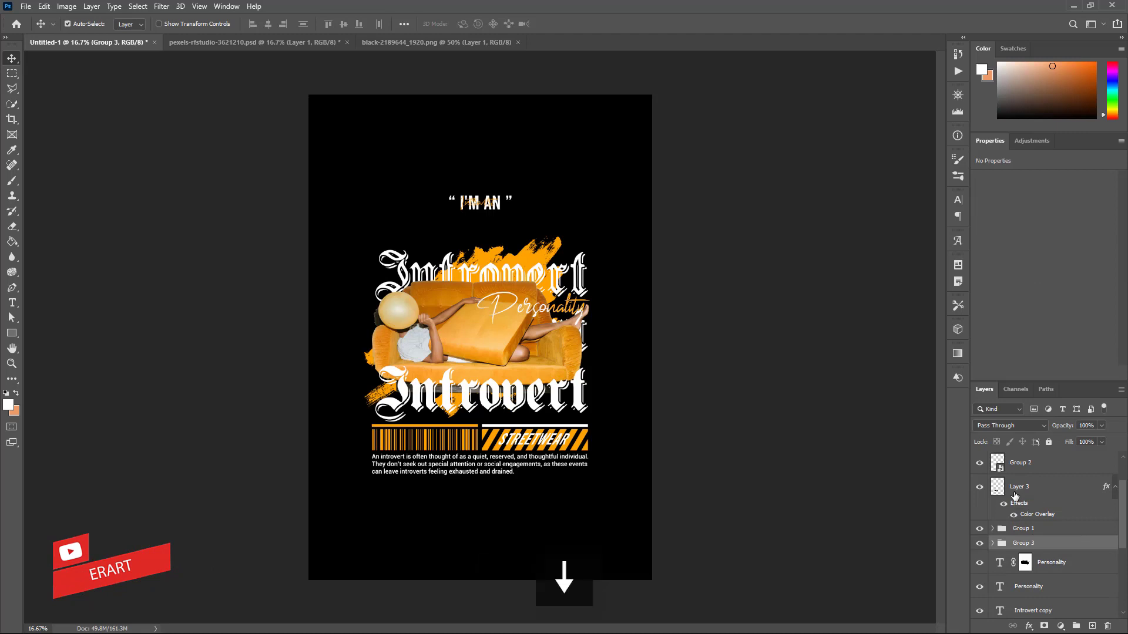
key(Down)
key(Down)
key(Down)
key(Down)
key(Down)
key(Down)
key(Down)
key(Down)
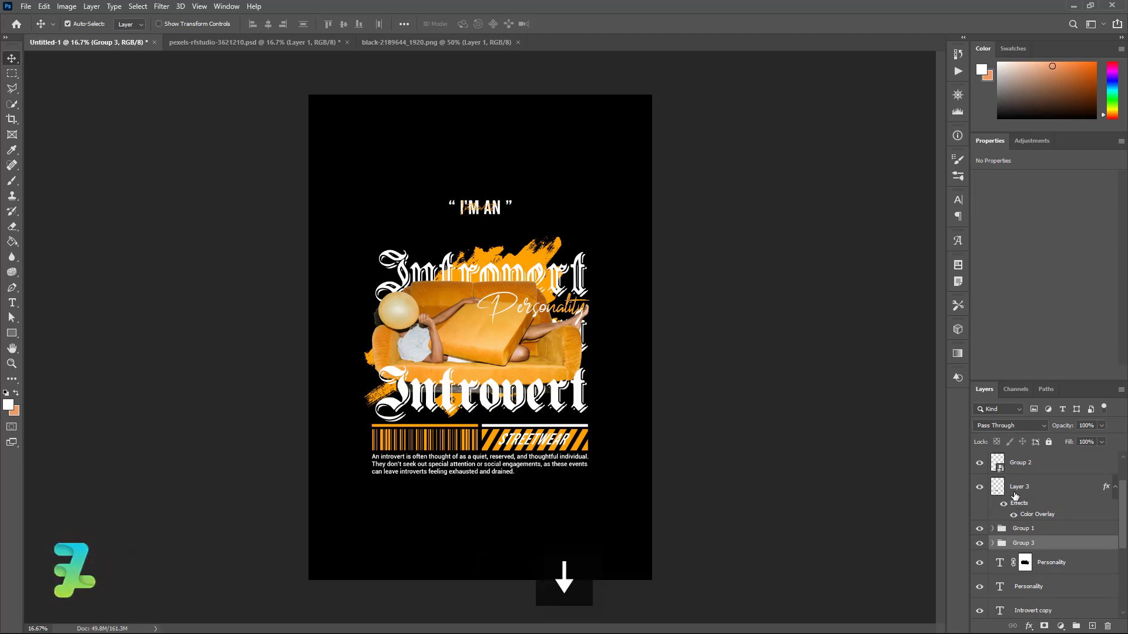
key(Down)
key(Down)
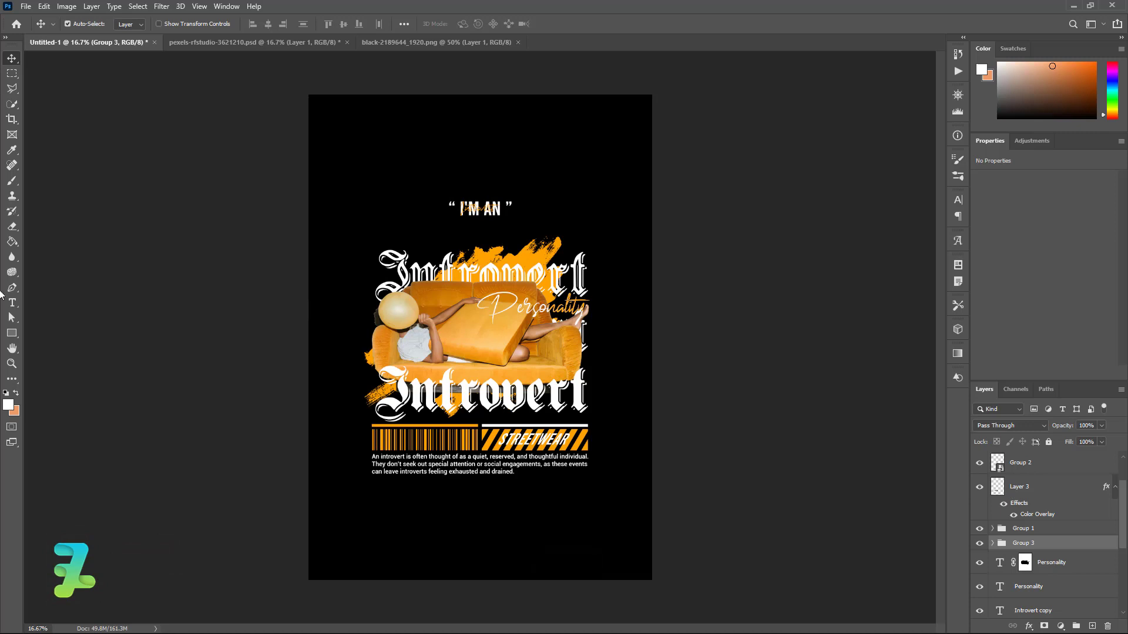
- Add a '20' text line in Bebas at 14 pt above the top title
click(14, 307)
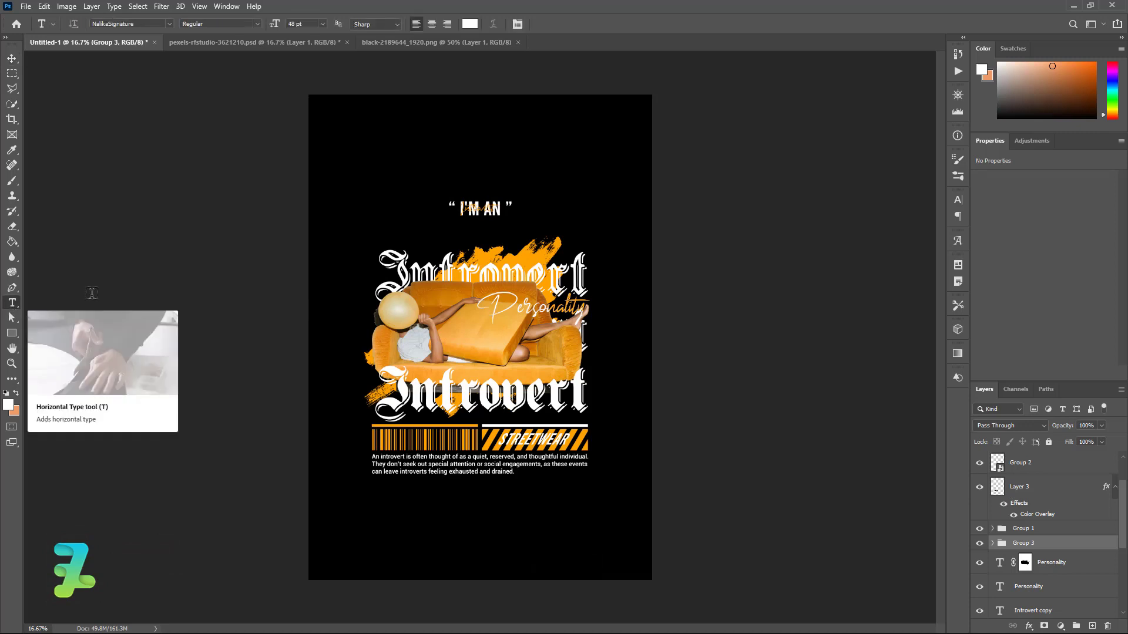
click(373, 228)
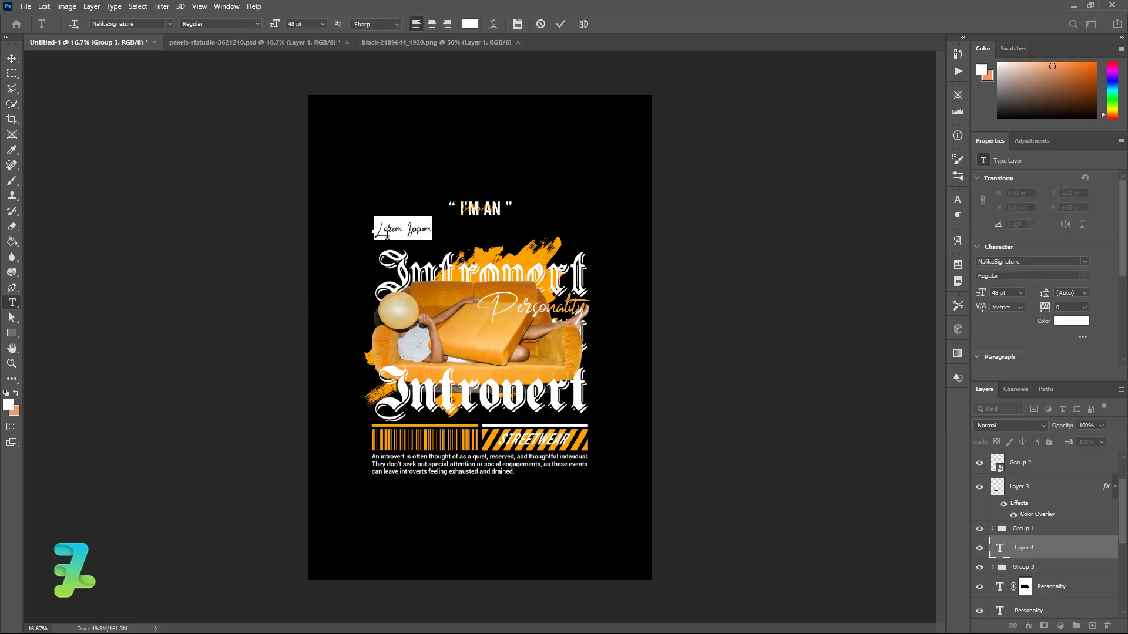
click(165, 23)
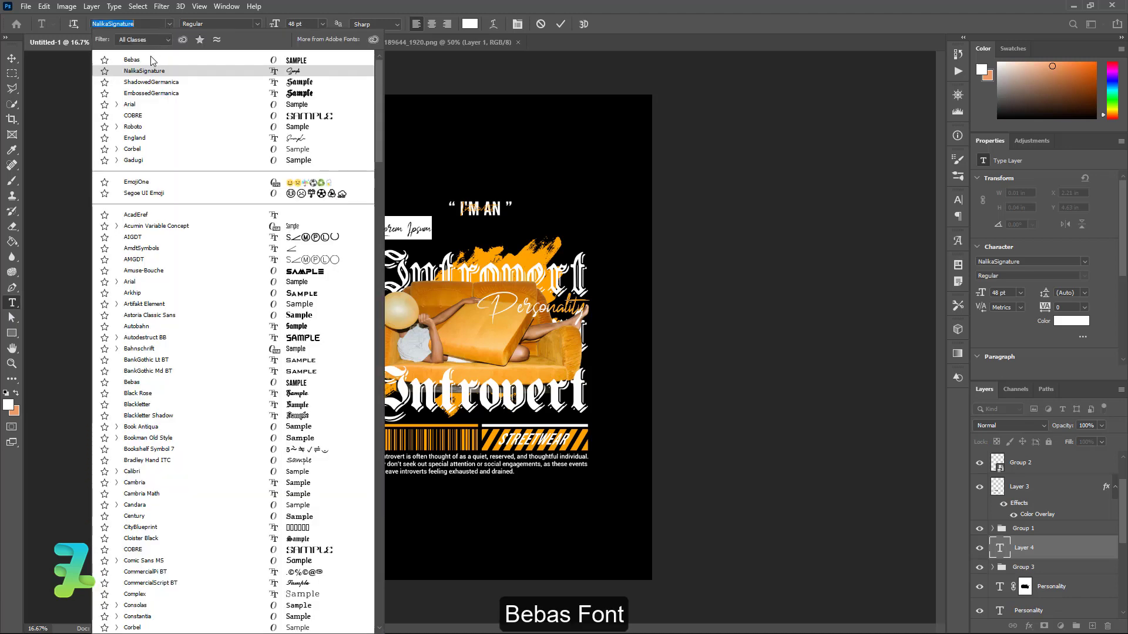
click(182, 56)
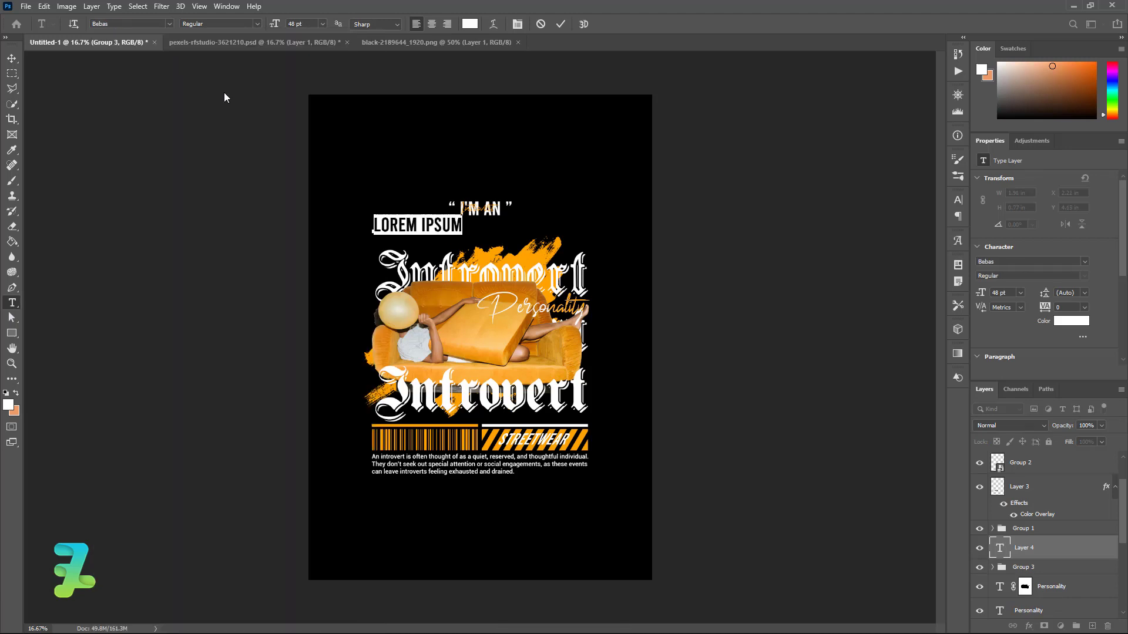
text(20)
key(ctrl+a)
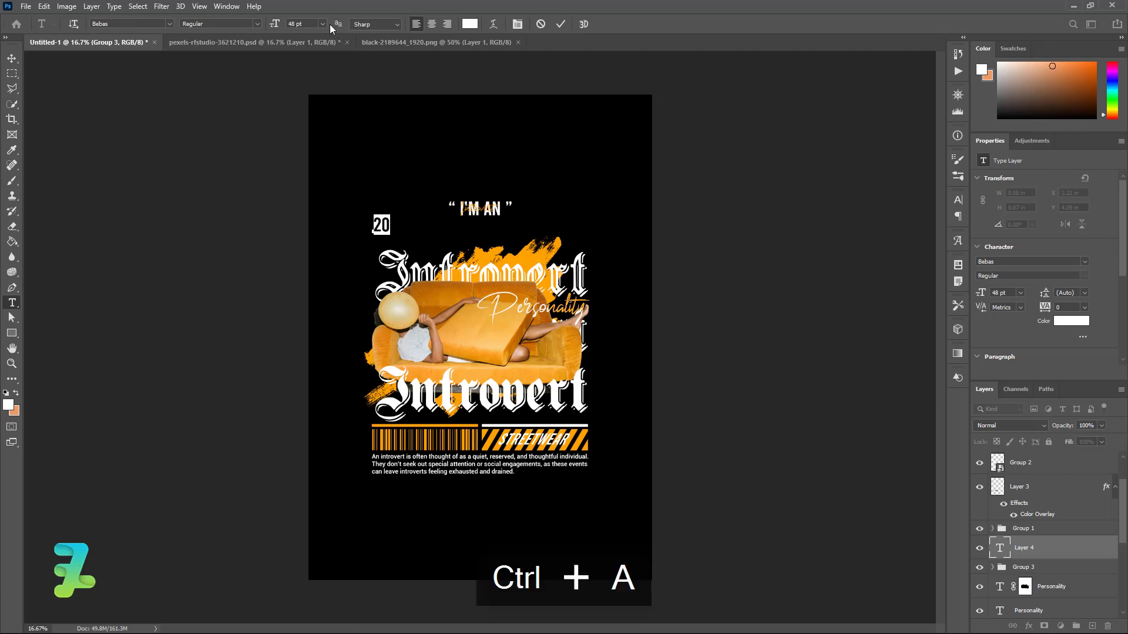
click(323, 23)
click(312, 91)
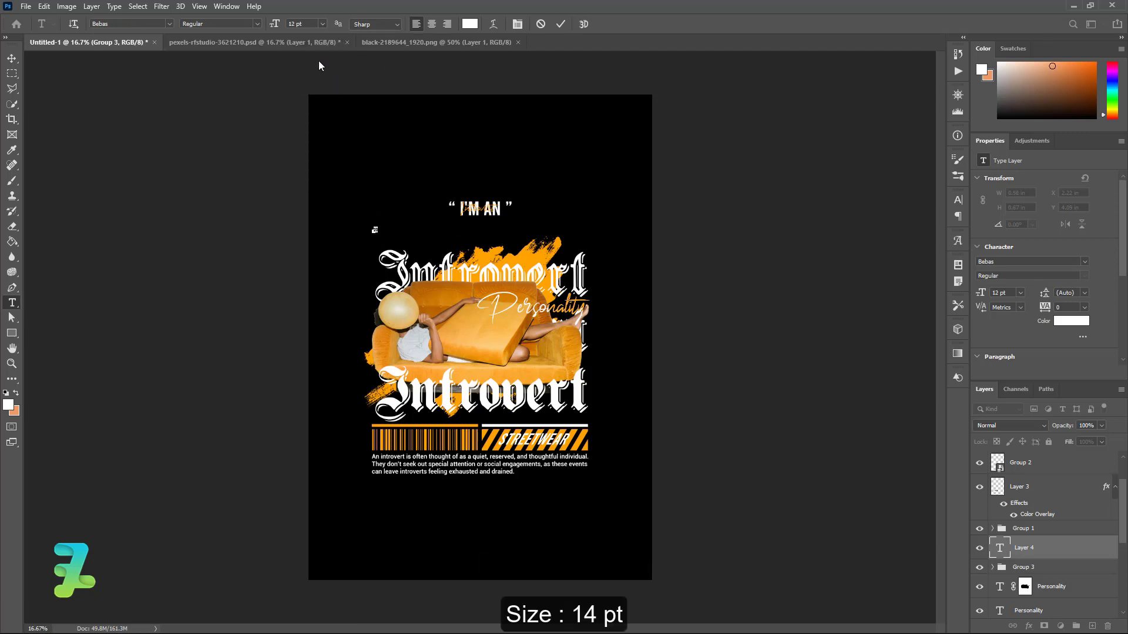
text(20)
click(322, 24)
click(311, 103)
click(9, 61)
- Place '20' at the top left and a duplicate, changed to '21', at the top right
key(ctrl+equal)
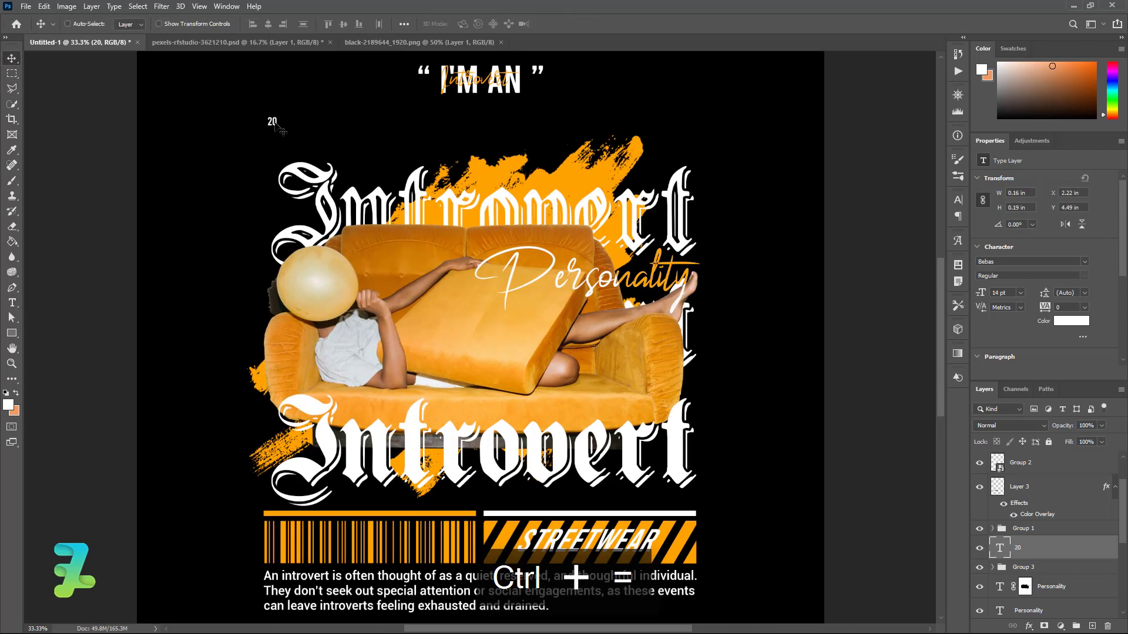
mouse_move(274, 122)
mouse_down()
mouse_move(278, 149)
mouse_move(295, 150)
mouse_move(271, 151)
mouse_up()
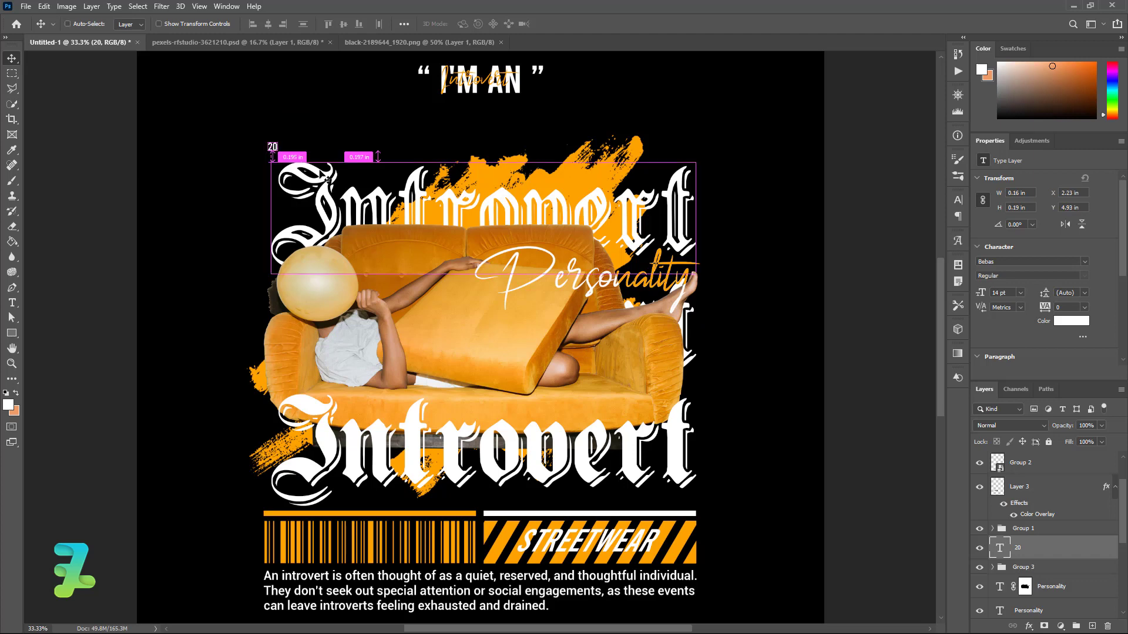
key(ctrl+j)
drag(271, 152, 702, 172)
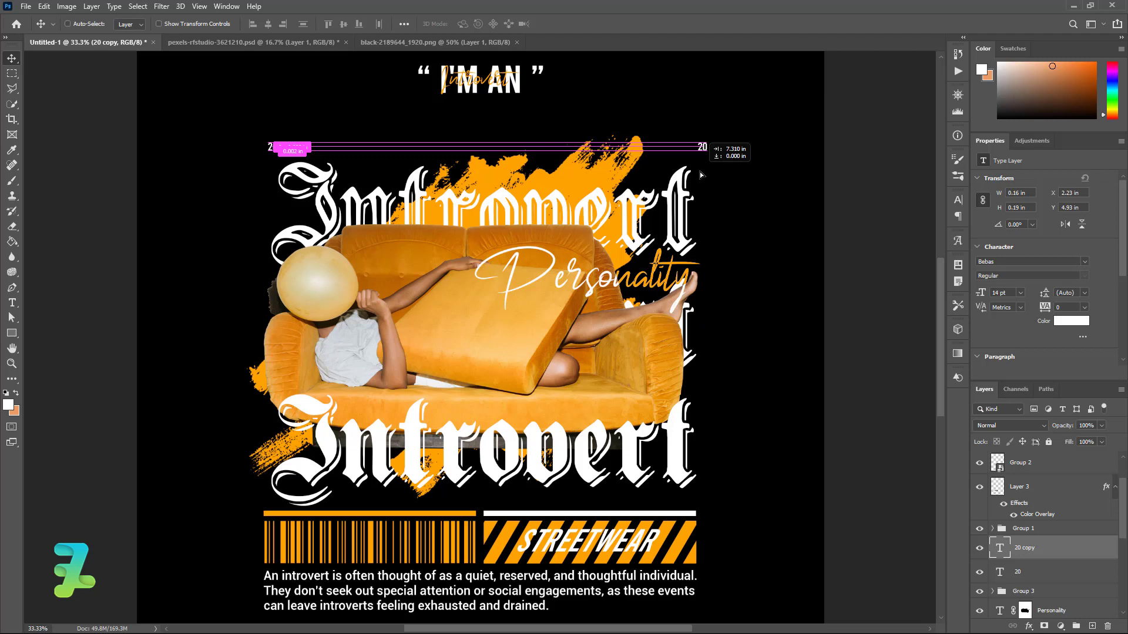
drag(701, 174, 702, 175)
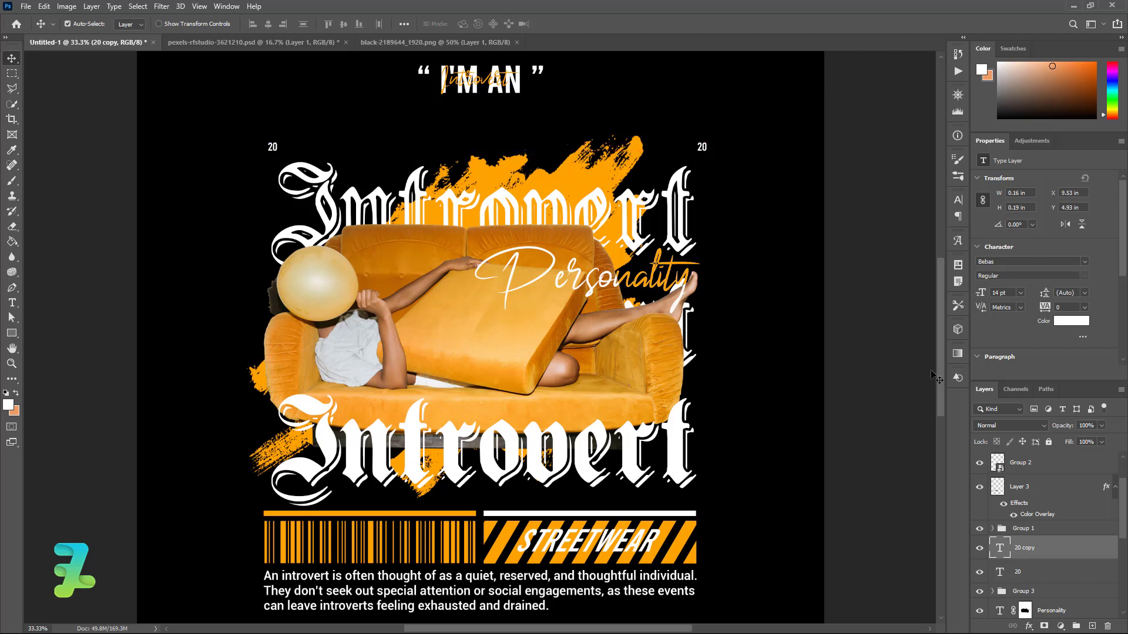
double_click(1002, 547)
text(21)
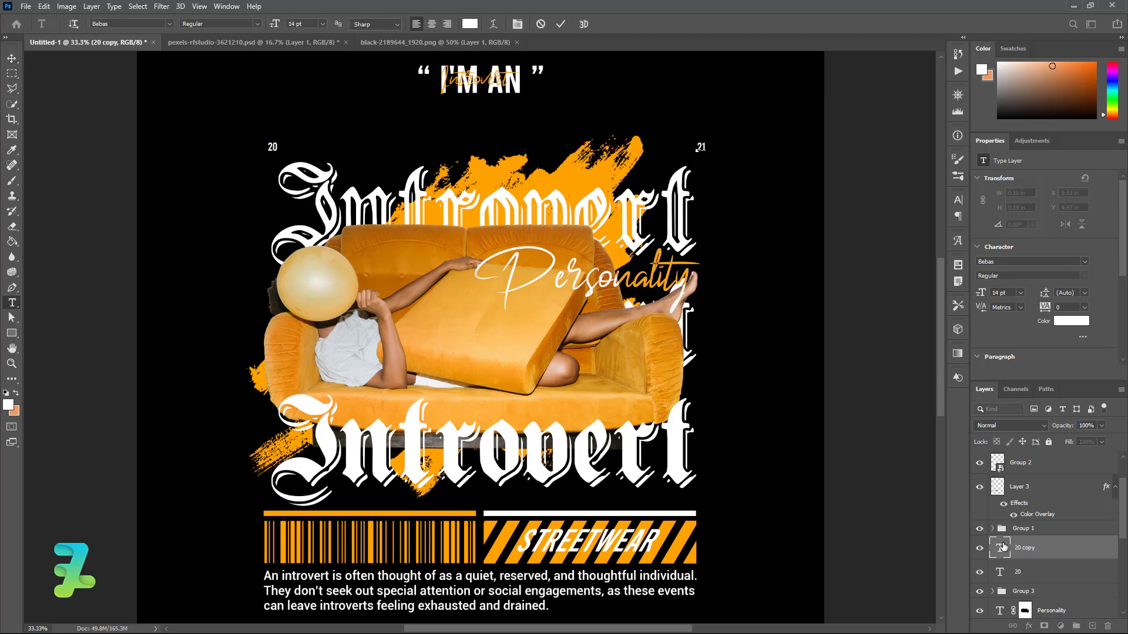
key(ctrl+Return)
key(v)
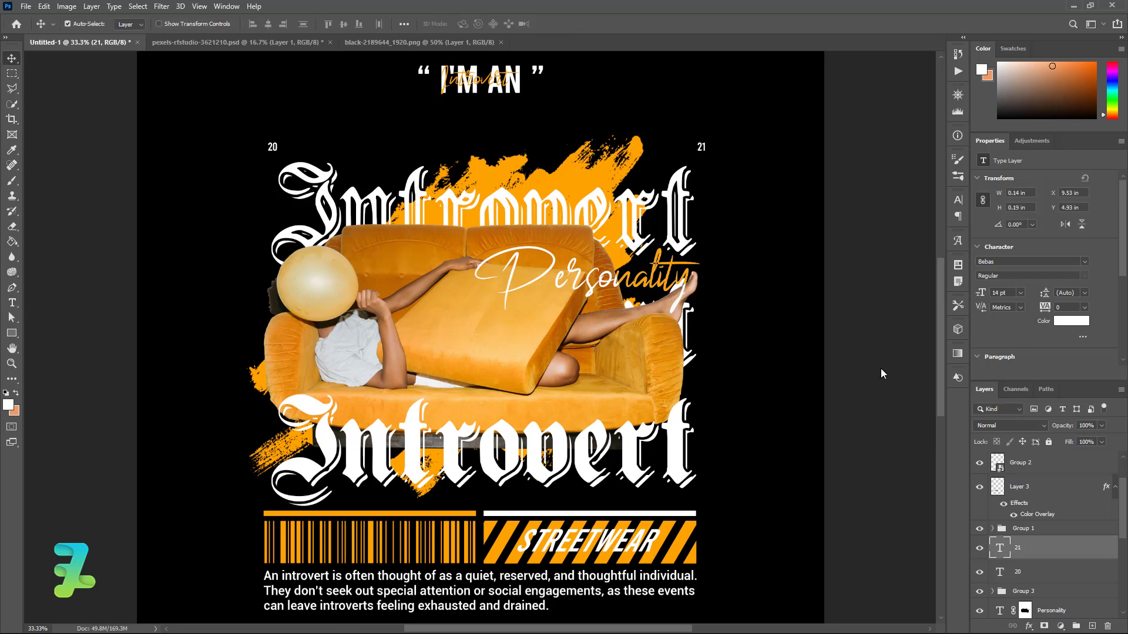
key(ctrl+minus)
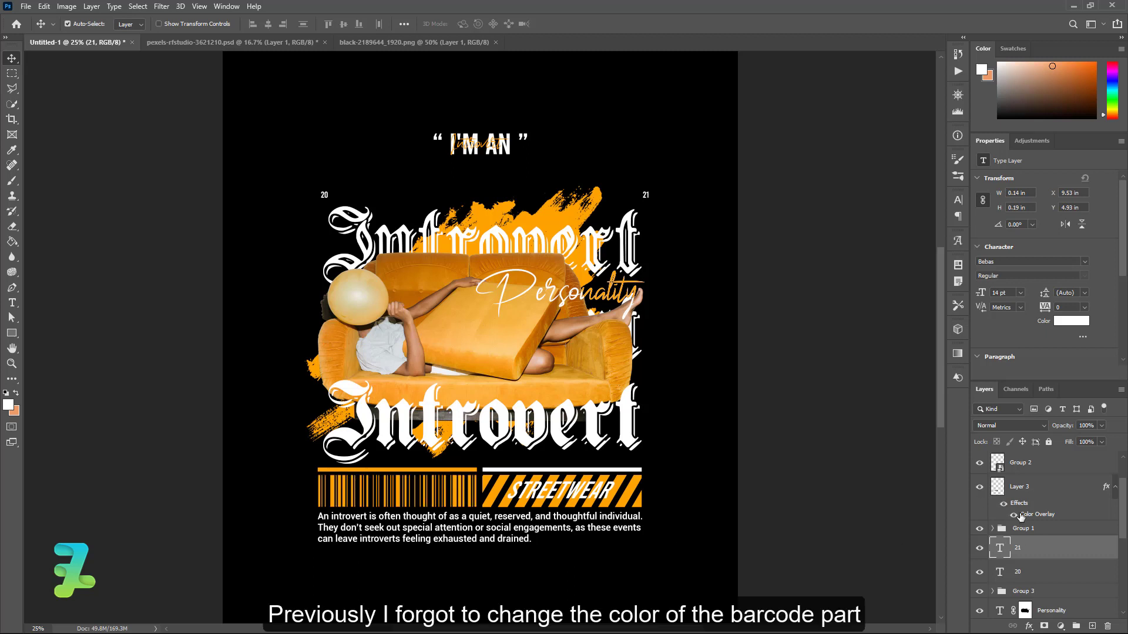
- Set the barcode layer's Color Overlay colour to white, #ffffff
click(1038, 515)
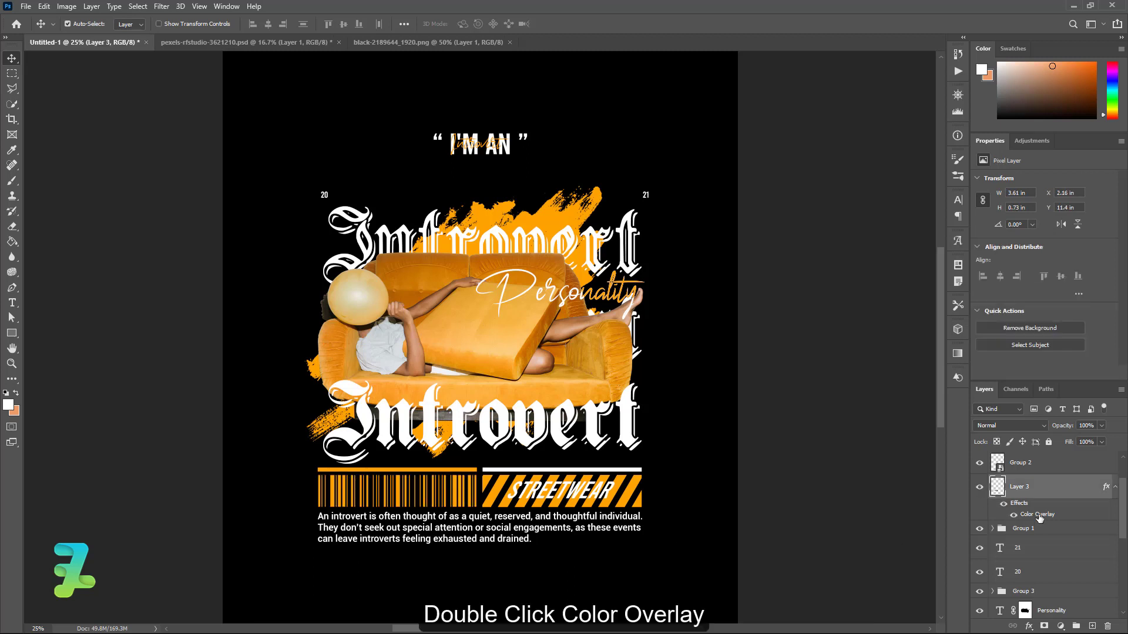
double_click(1039, 515)
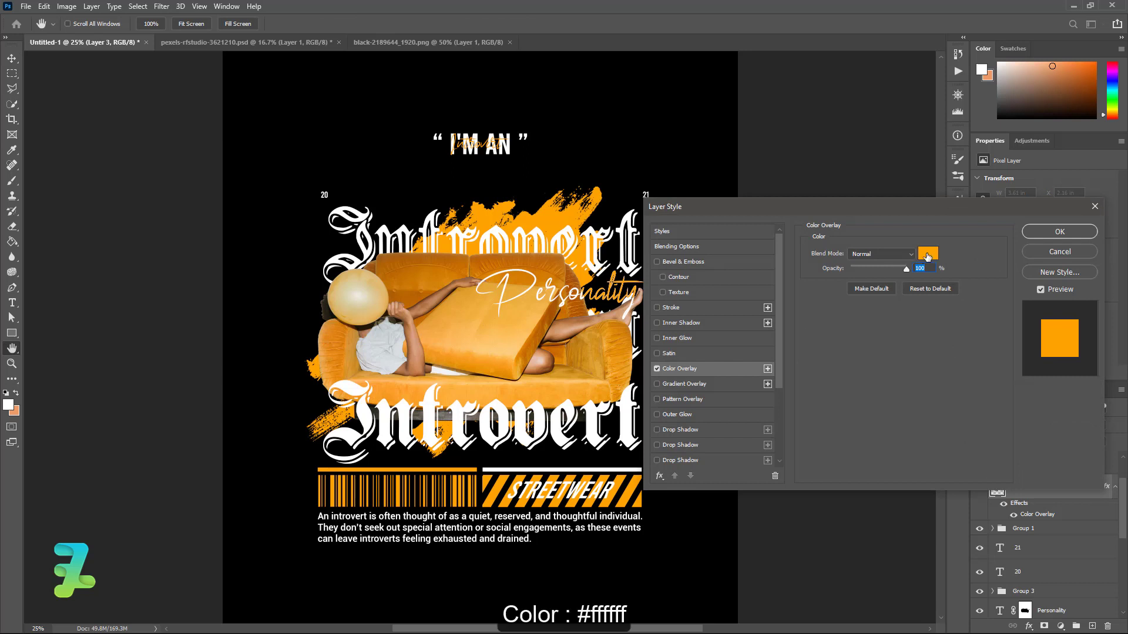
click(928, 253)
text(ffffff)
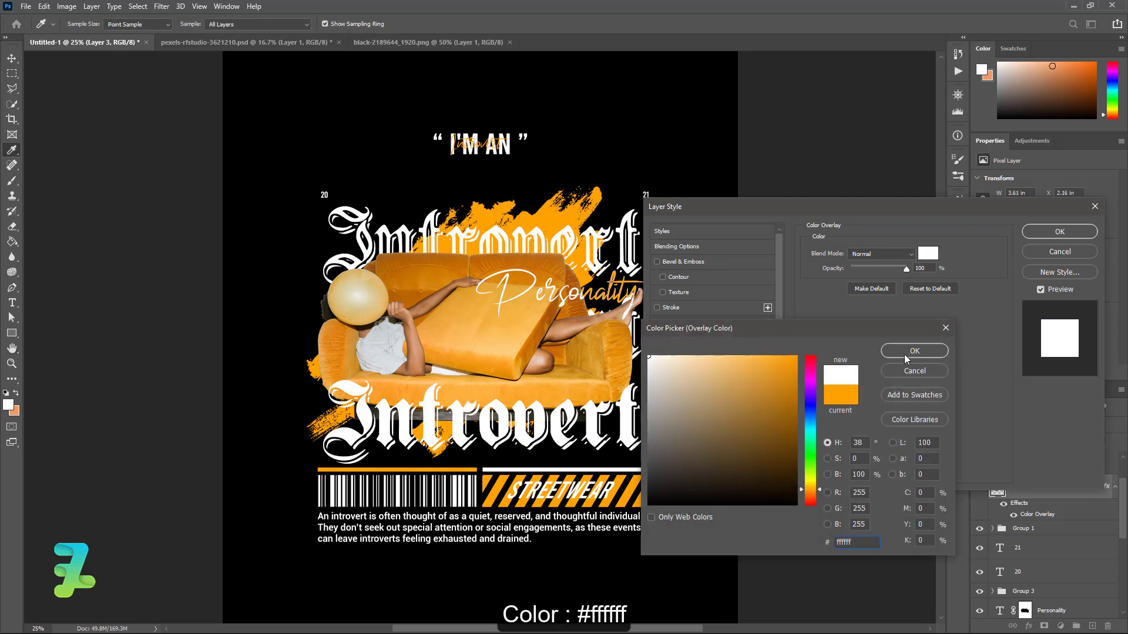
click(905, 353)
click(1072, 233)
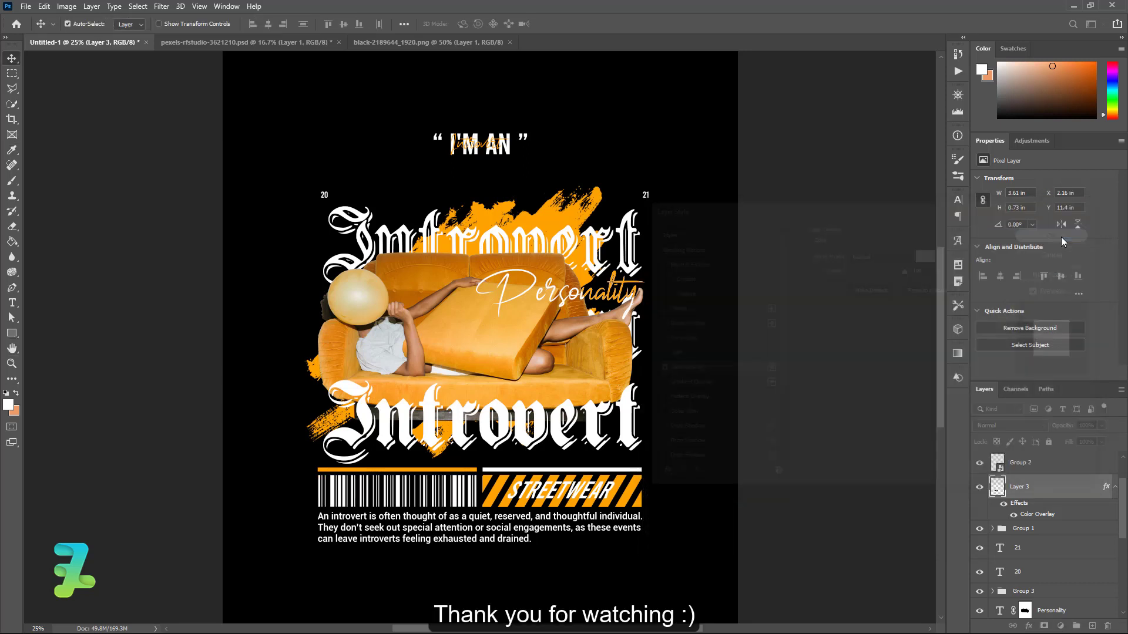